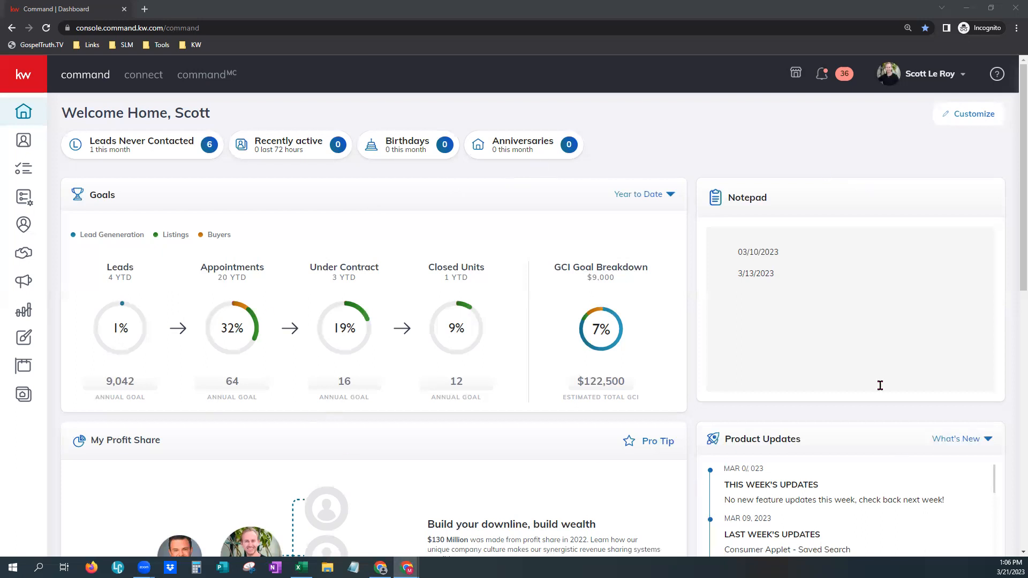
# - Go to Settings from the account name dropdown at the top right of the dashboard
pyautogui.click(921, 75)
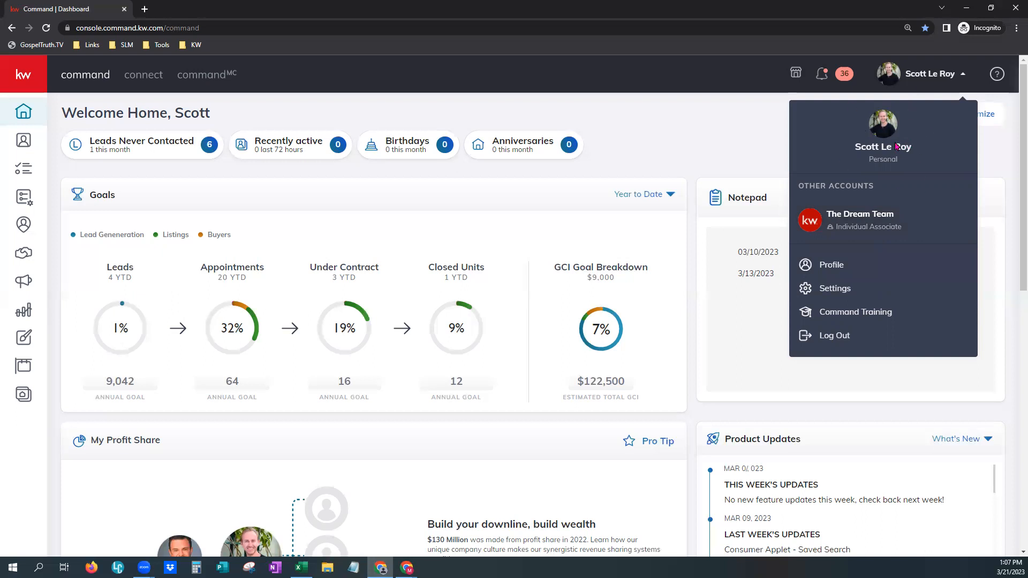
pyautogui.doubleClick(891, 160)
pyautogui.click(853, 294)
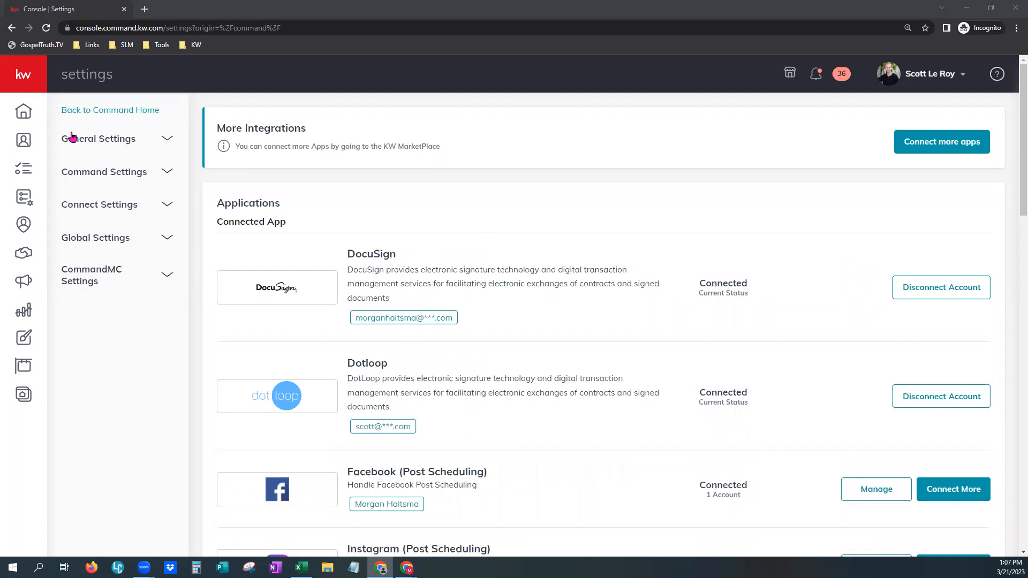
# - Expand Connect Settings in the settings sidebar to reveal Marketing Profile
pyautogui.click(84, 215)
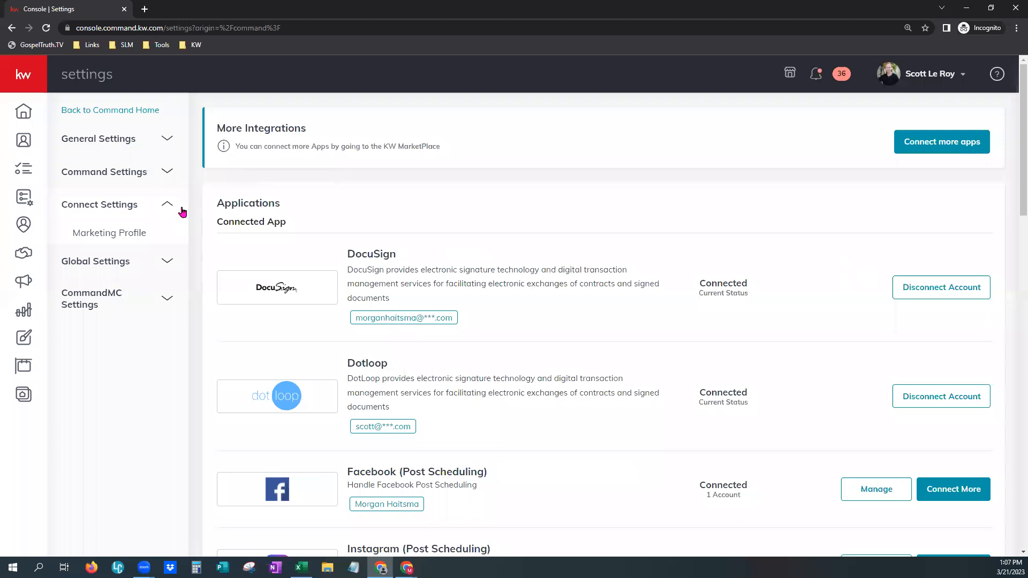
# - Open the Marketing Profile page under Connect Settings
pyautogui.doubleClick(142, 233)
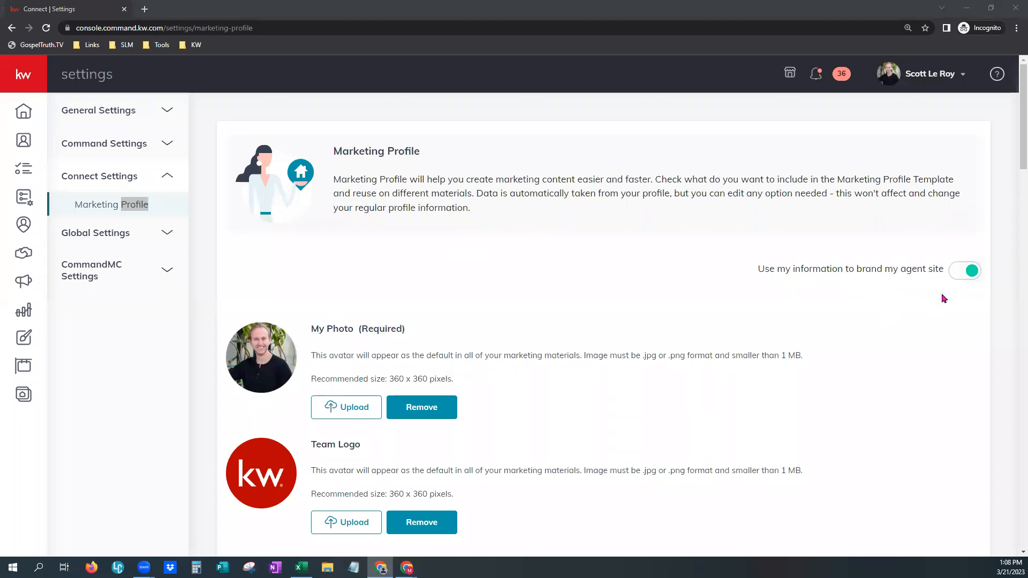
pyautogui.scroll(-1, 861, 348)
pyautogui.scroll(-1, 860, 348)
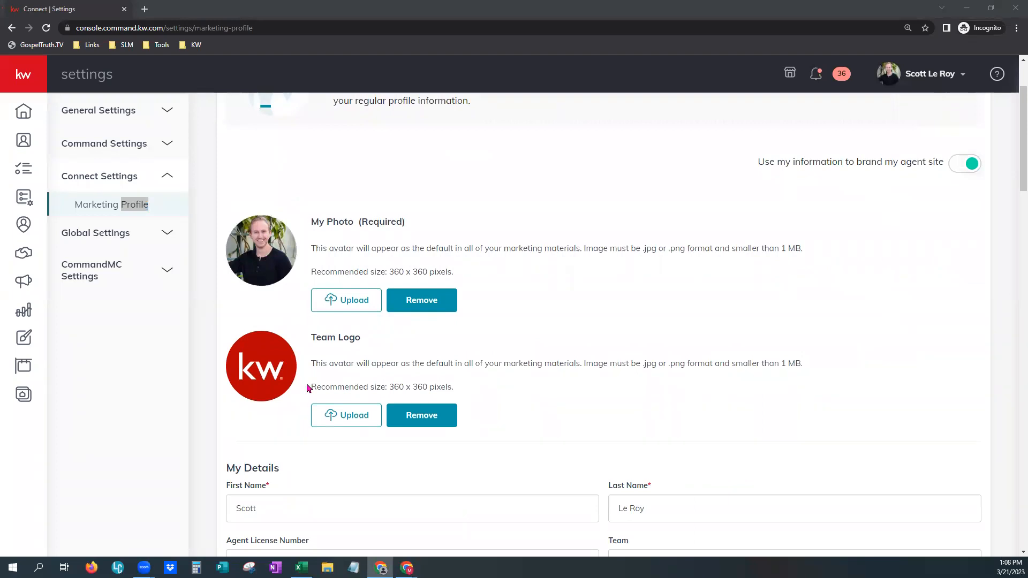
pyautogui.scroll(-1, 563, 380)
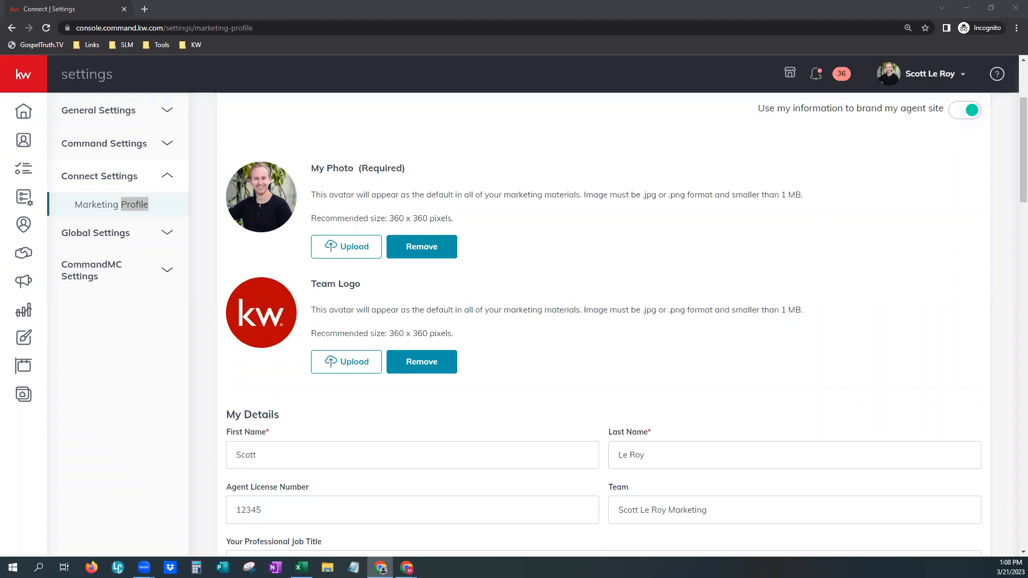
pyautogui.moveTo(388, 216); pyautogui.dragTo(458, 227)
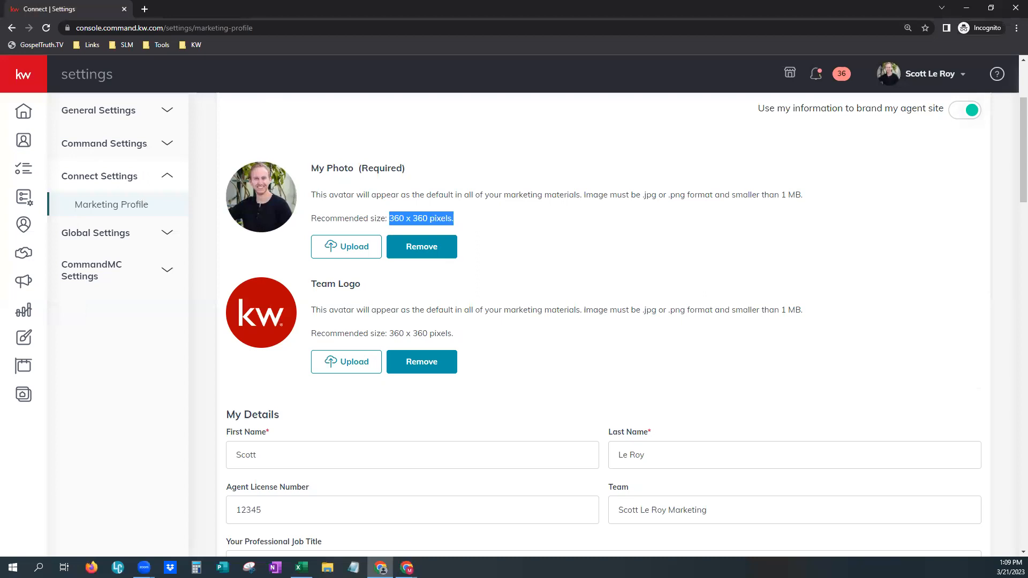
pyautogui.click(644, 228)
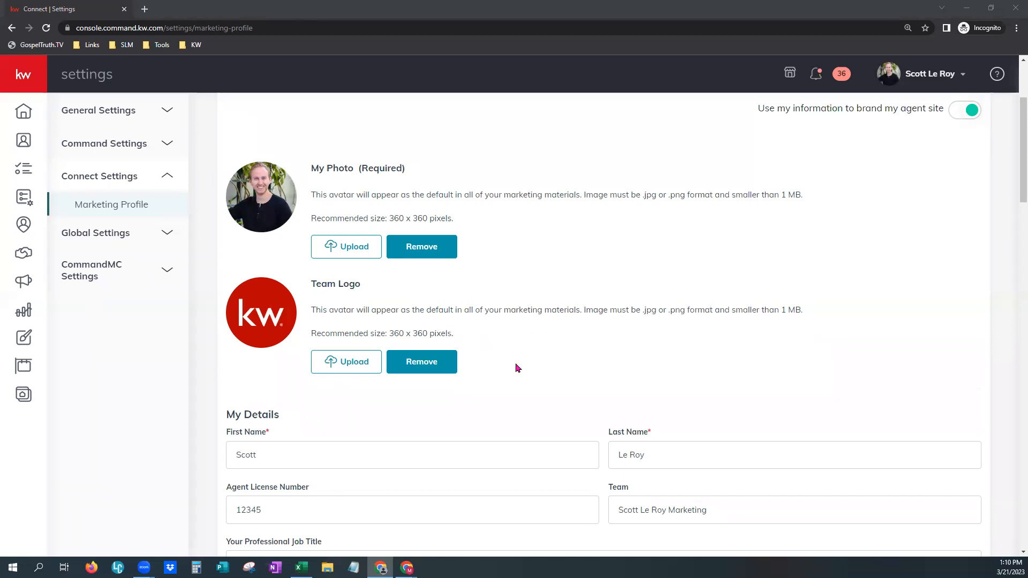
pyautogui.scroll(-3, 515, 364)
pyautogui.scroll(-2, 513, 358)
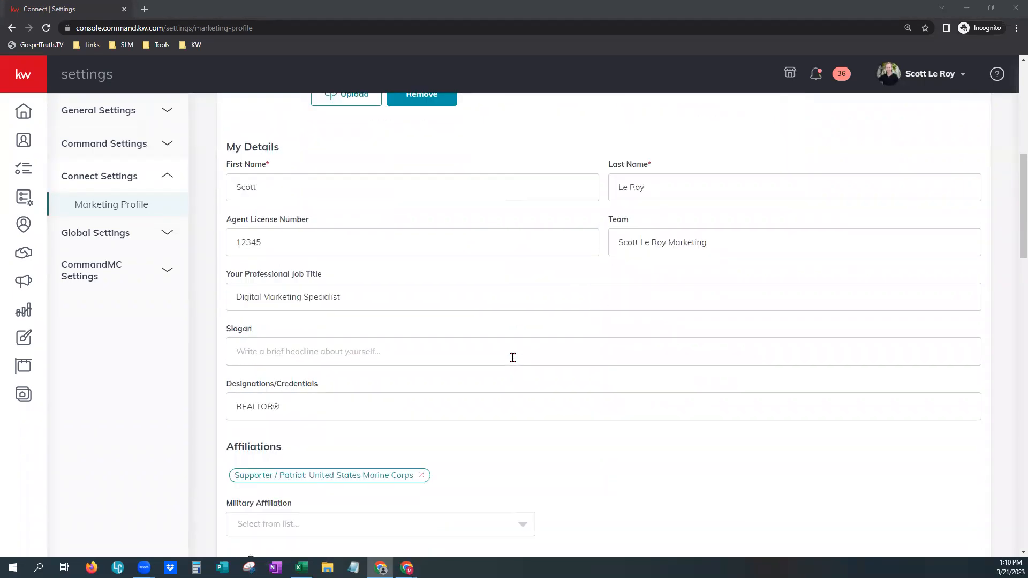
pyautogui.click(244, 188)
pyautogui.click(726, 198)
pyautogui.moveTo(616, 242); pyautogui.dragTo(728, 242)
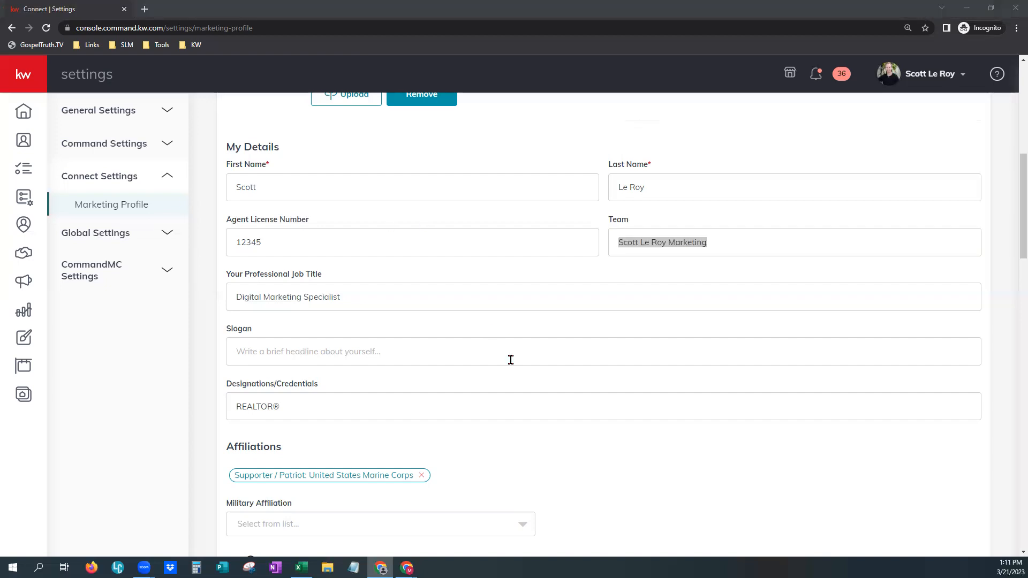
pyautogui.scroll(-2, 510, 361)
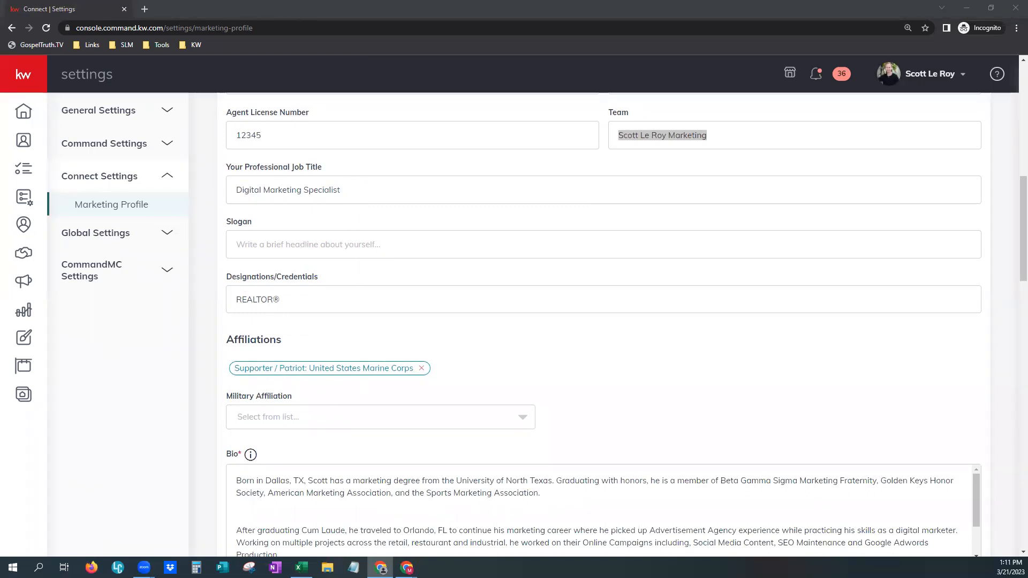
pyautogui.click(264, 242)
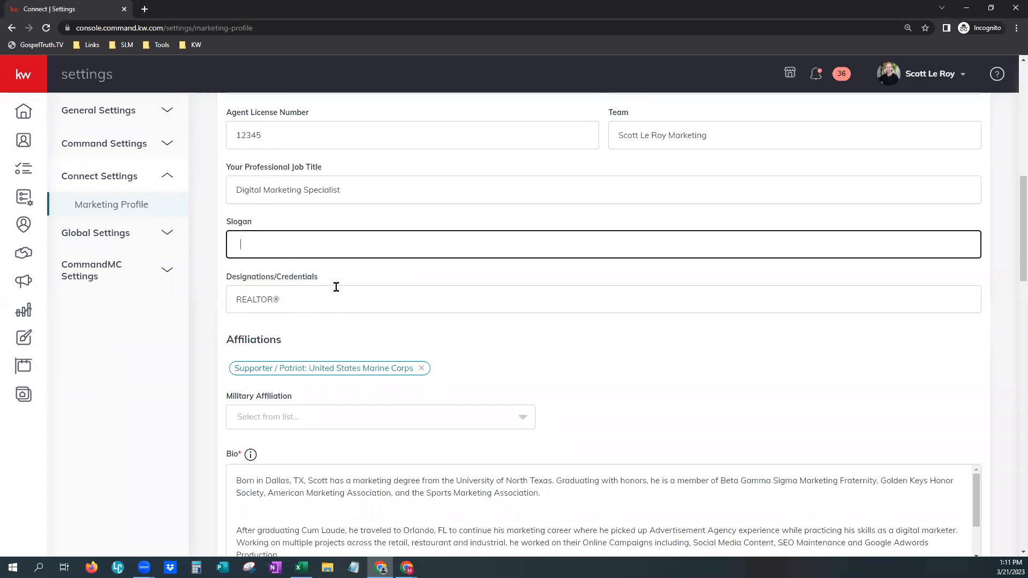
pyautogui.click(363, 338)
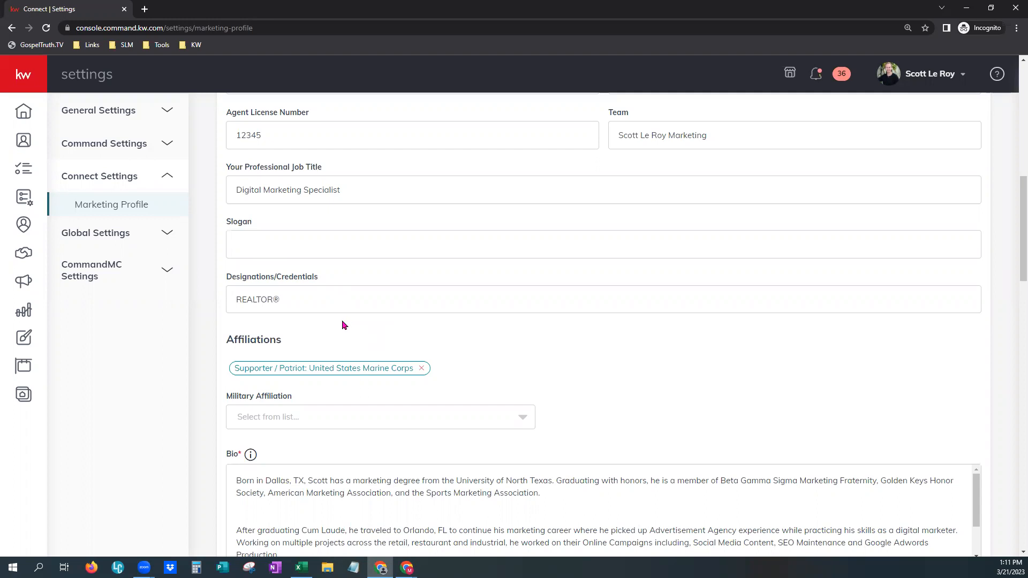
pyautogui.click(330, 301)
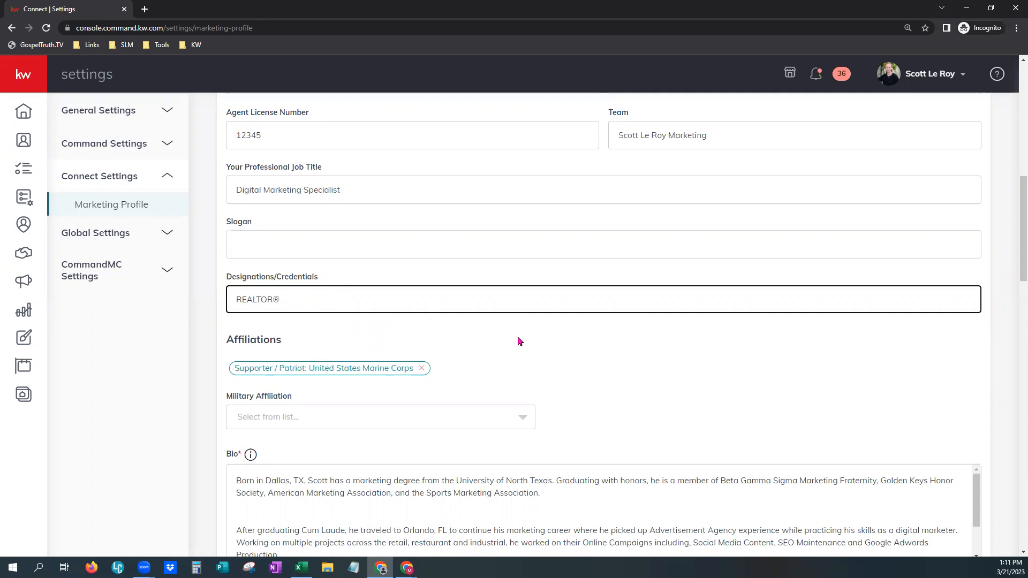
pyautogui.scroll(-3, 540, 347)
pyautogui.scroll(-1, 539, 347)
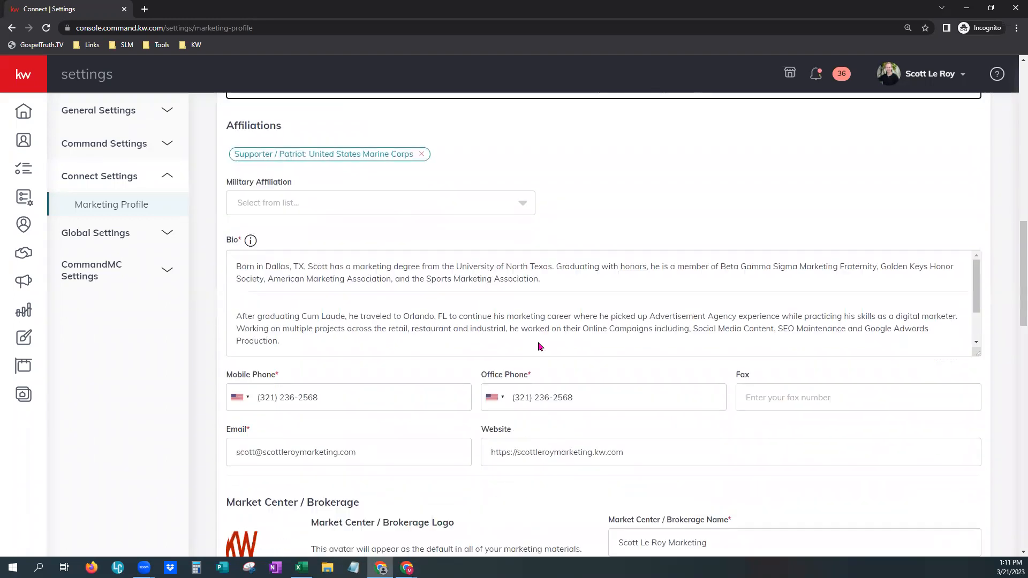
pyautogui.click(510, 210)
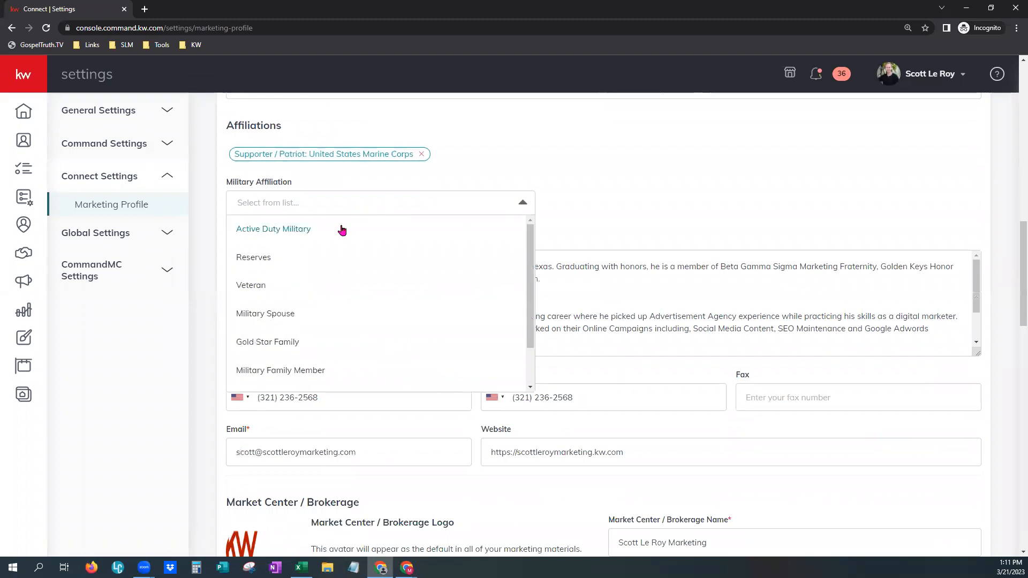
pyautogui.scroll(-1, 343, 332)
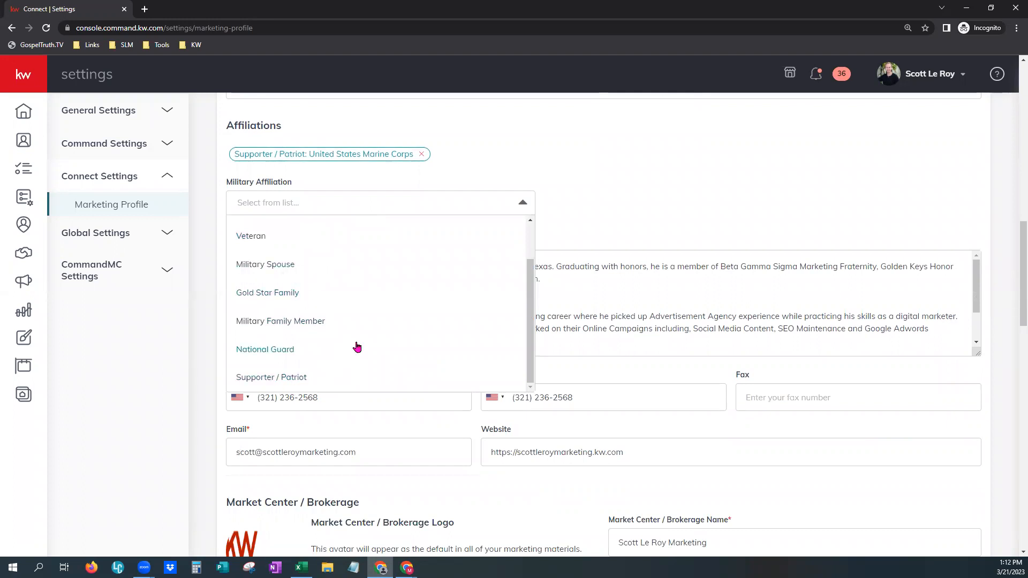
pyautogui.scroll(2, 357, 347)
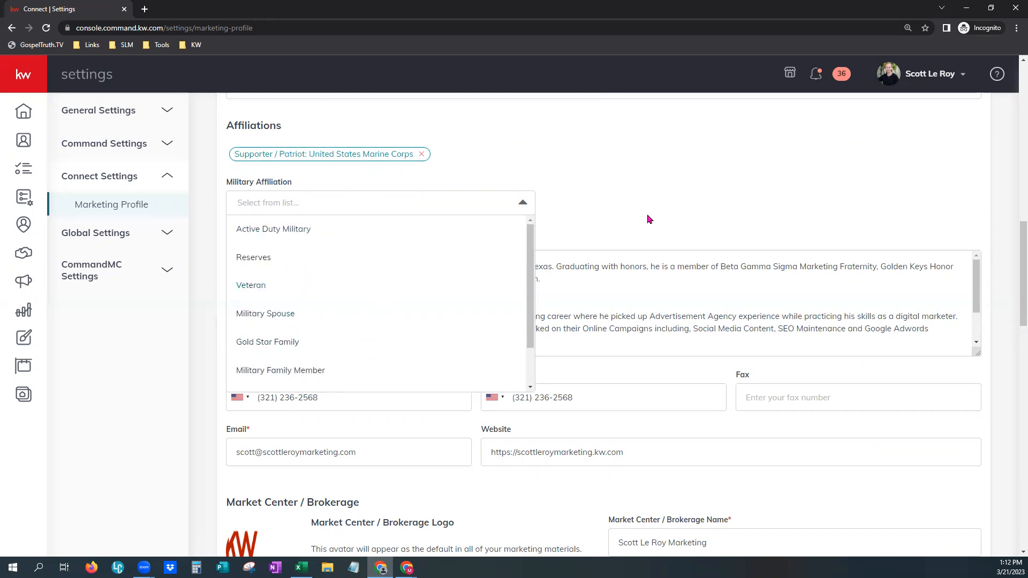
pyautogui.click(663, 203)
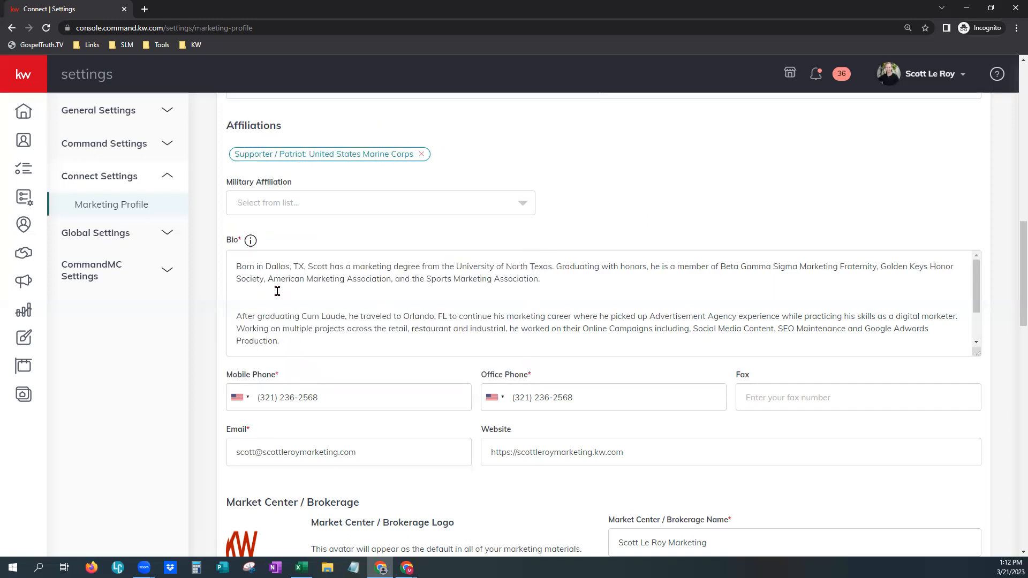
pyautogui.click(555, 300)
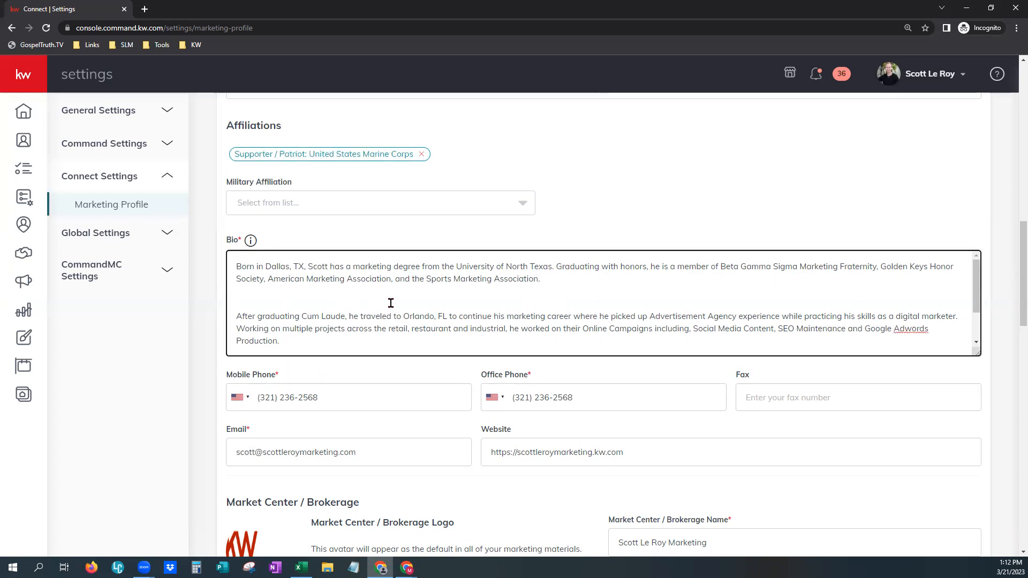
pyautogui.scroll(-1, 555, 299)
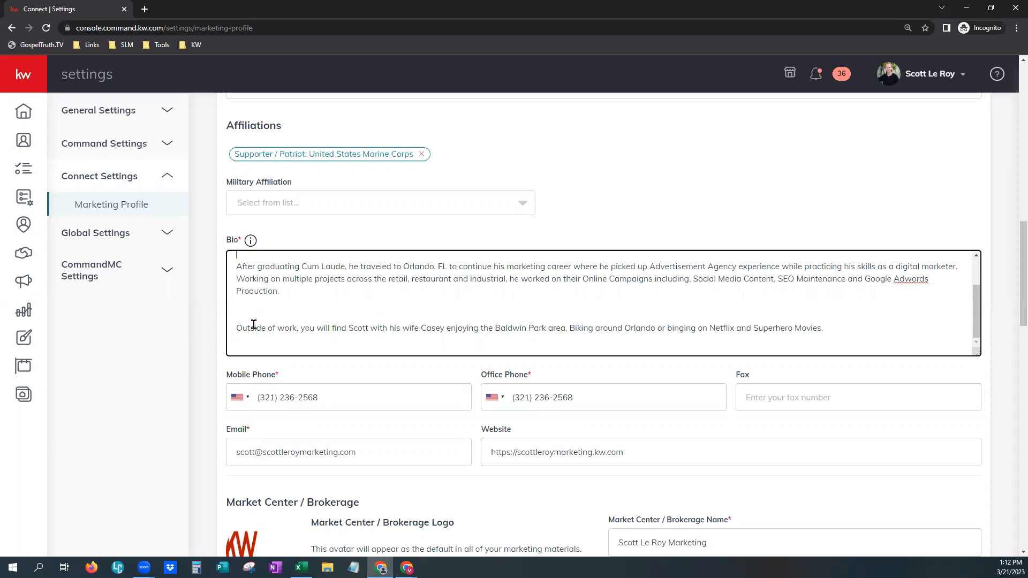
pyautogui.scroll(-1, 256, 322)
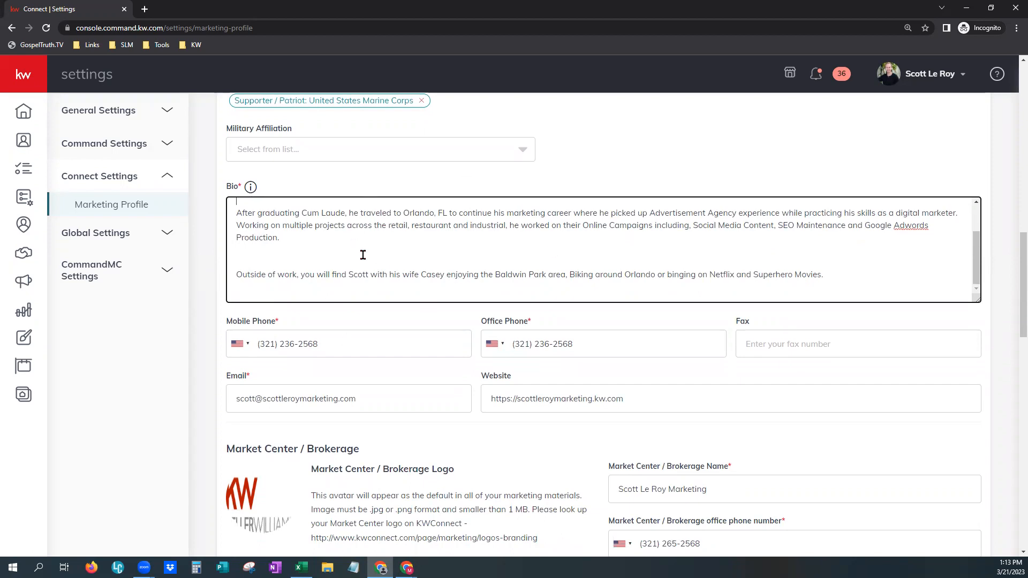
pyautogui.scroll(-1, 298, 253)
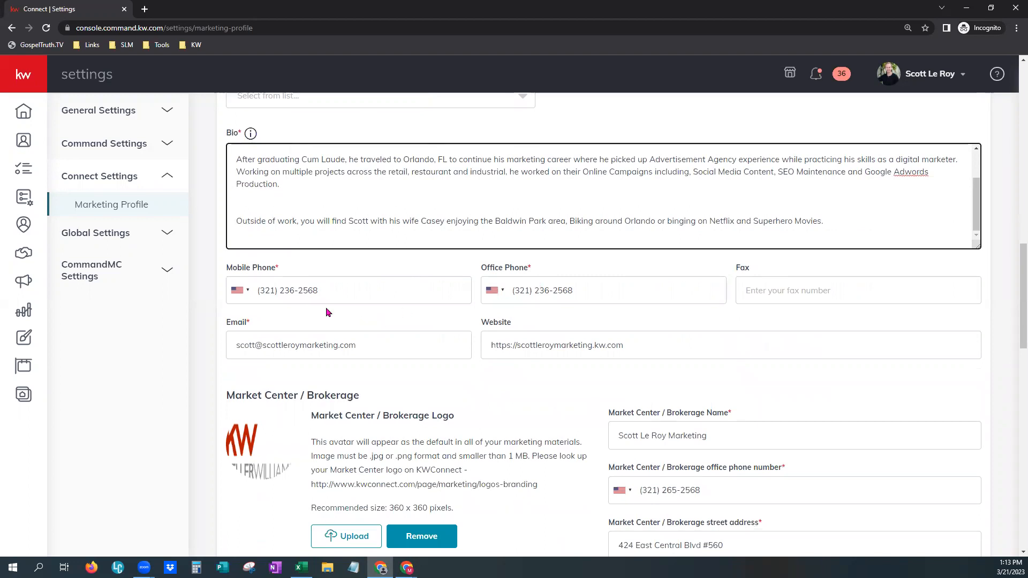
pyautogui.scroll(-2, 346, 313)
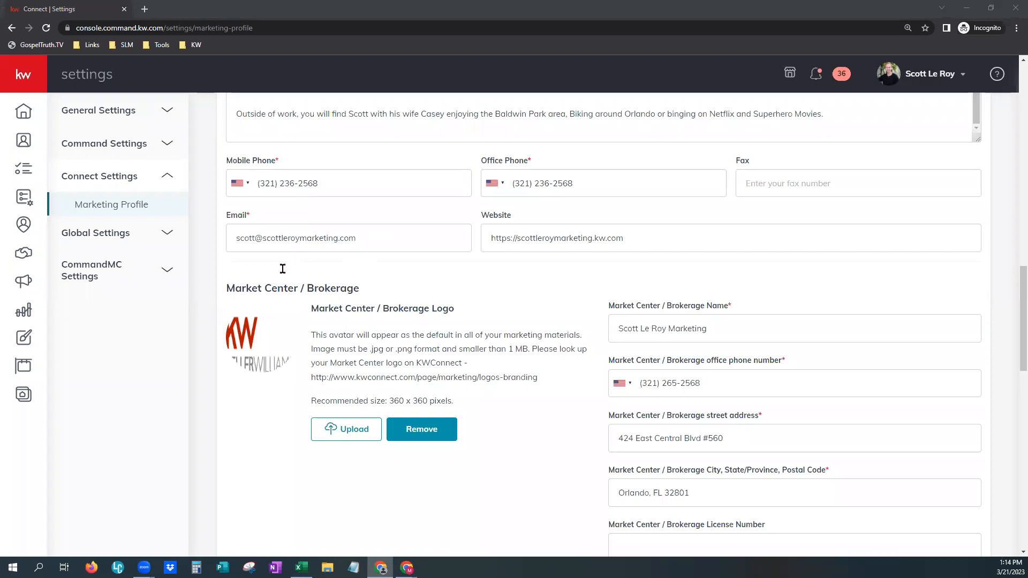
pyautogui.click(535, 239)
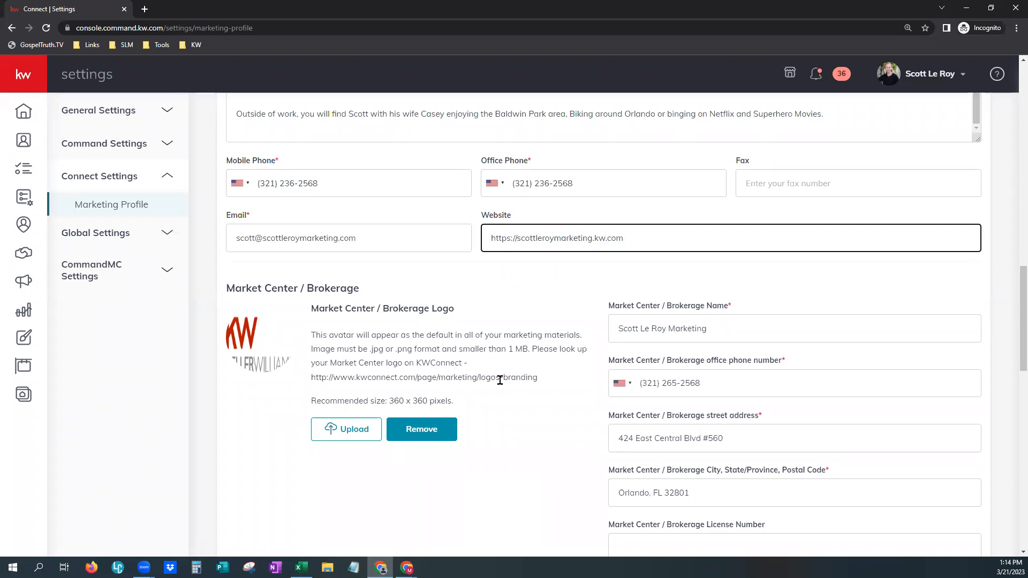
pyautogui.scroll(1, 499, 380)
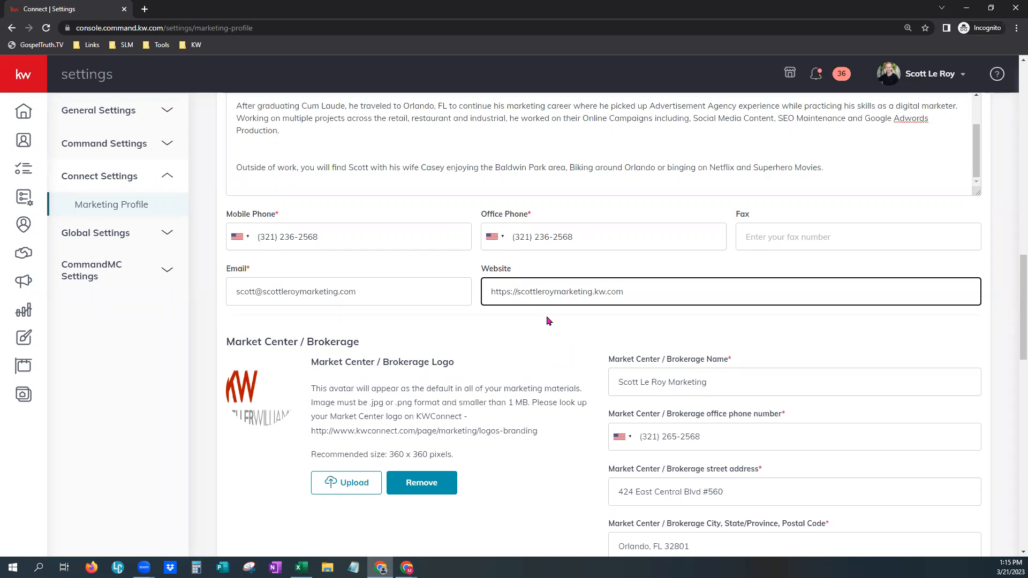
pyautogui.scroll(-3, 546, 317)
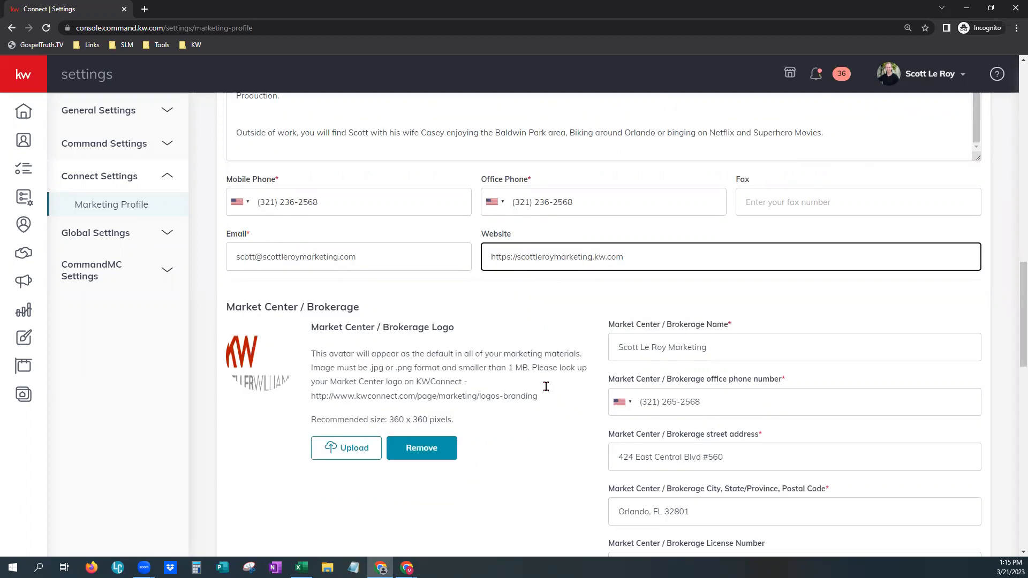
pyautogui.scroll(-1, 547, 391)
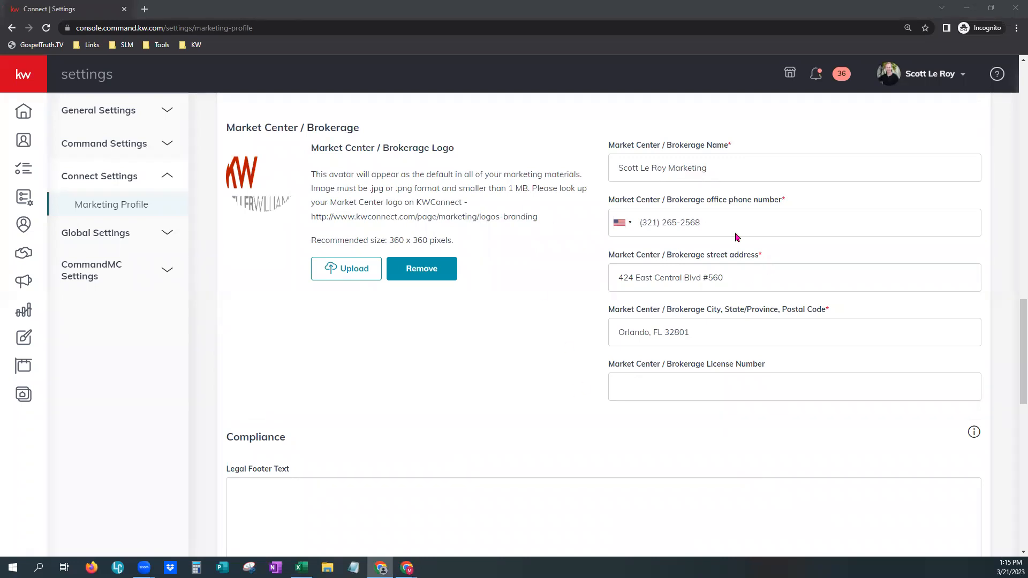
pyautogui.scroll(-6, 450, 420)
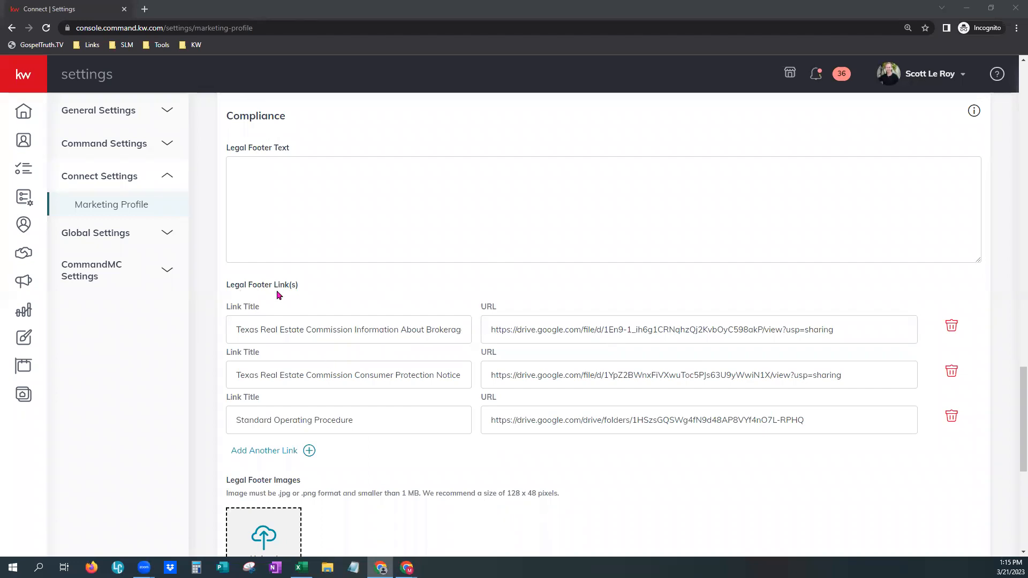
pyautogui.moveTo(537, 331); pyautogui.dragTo(590, 330)
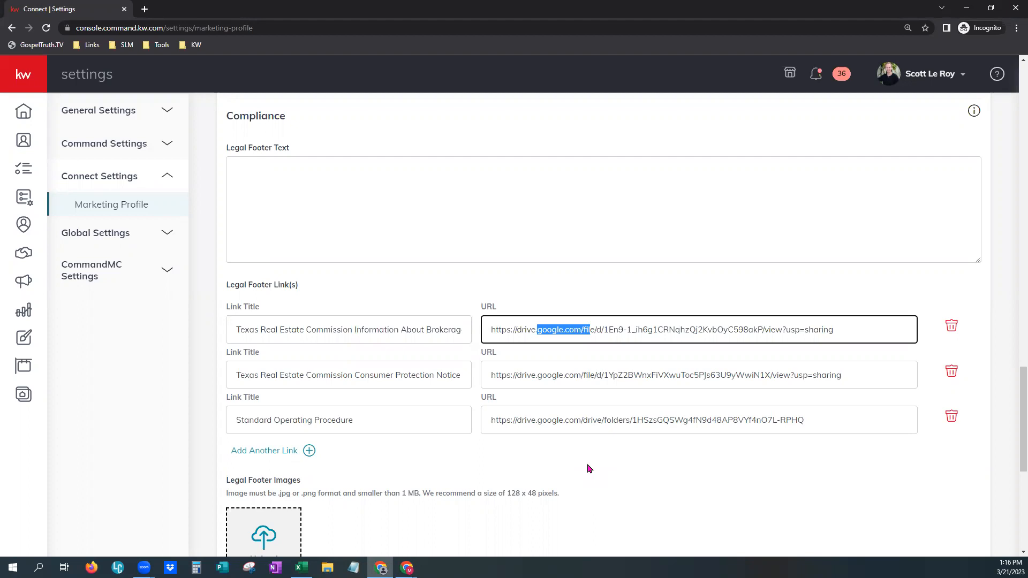
pyautogui.click(649, 451)
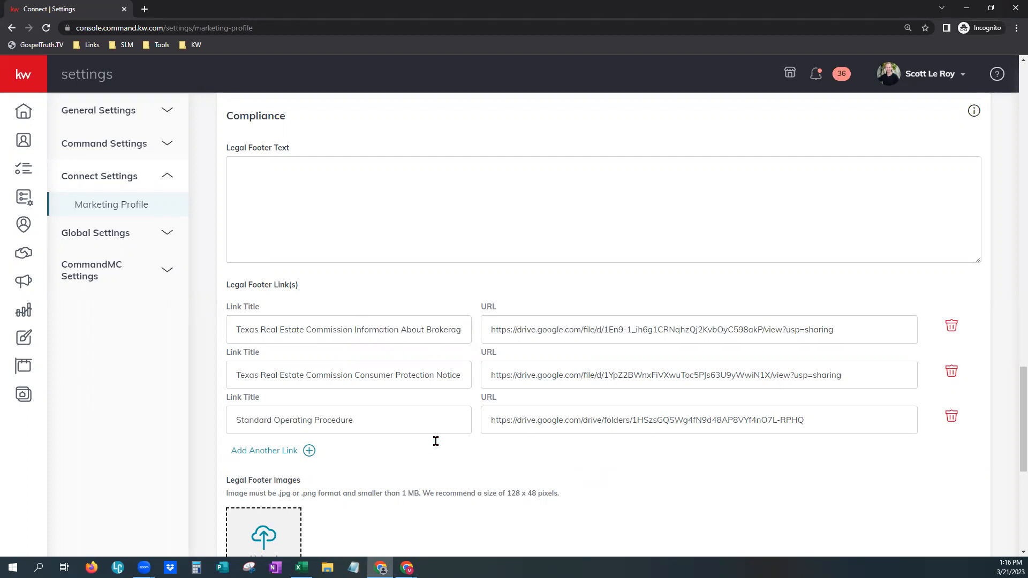
pyautogui.scroll(-3, 494, 471)
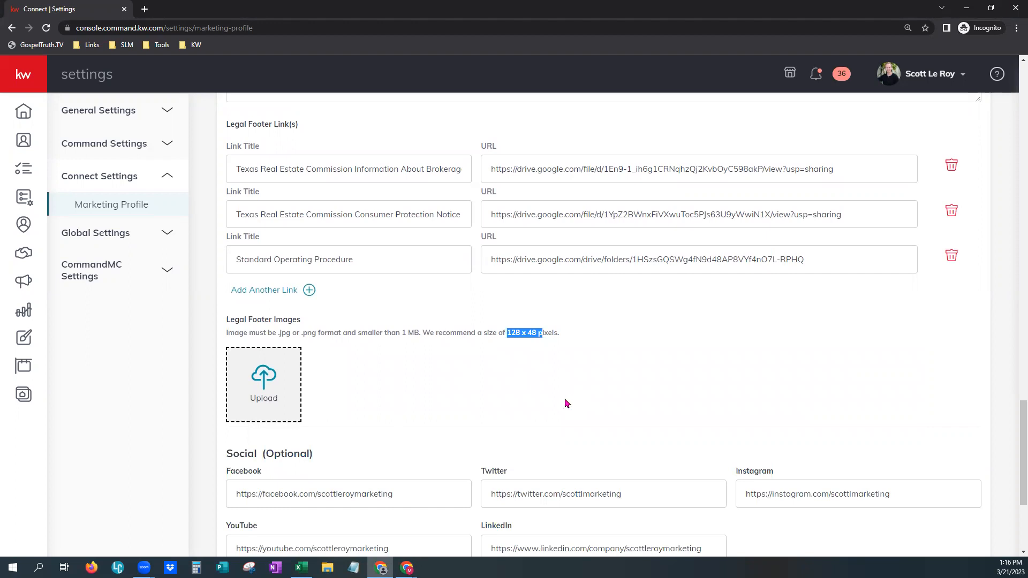
pyautogui.scroll(-1, 566, 402)
pyautogui.click(369, 343)
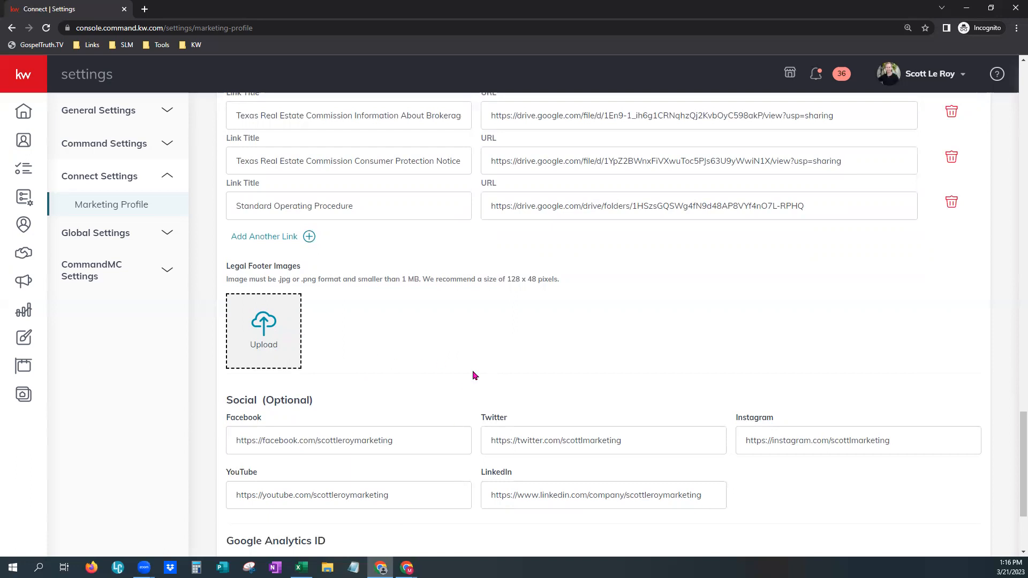
pyautogui.scroll(-3, 473, 375)
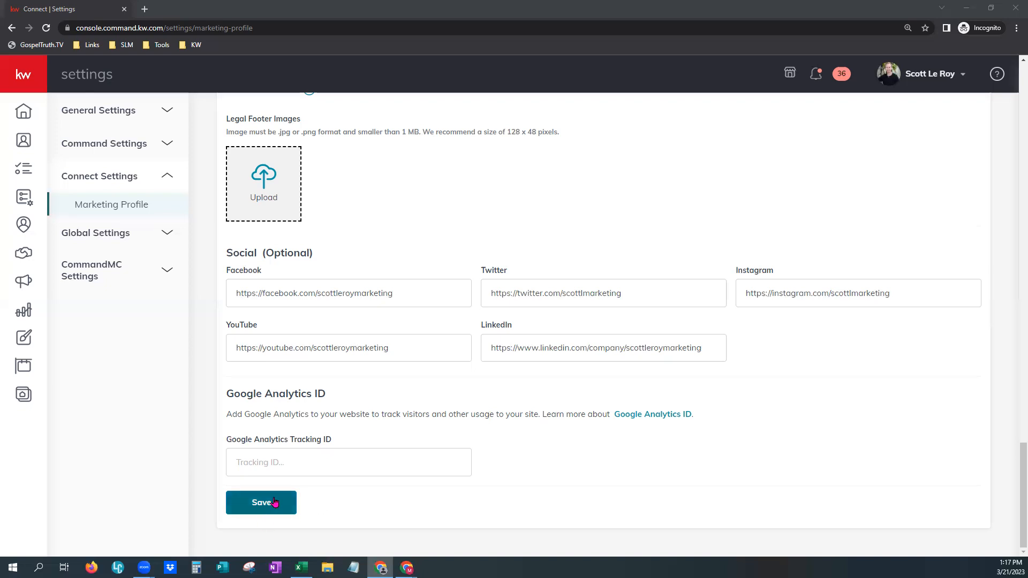
pyautogui.scroll(15, 650, 424)
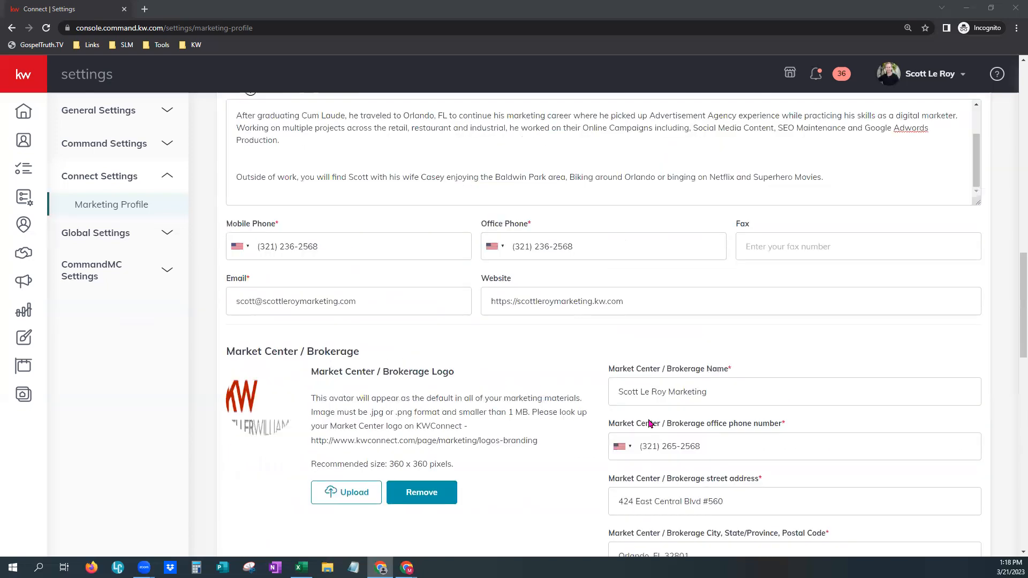
pyautogui.scroll(15, 650, 424)
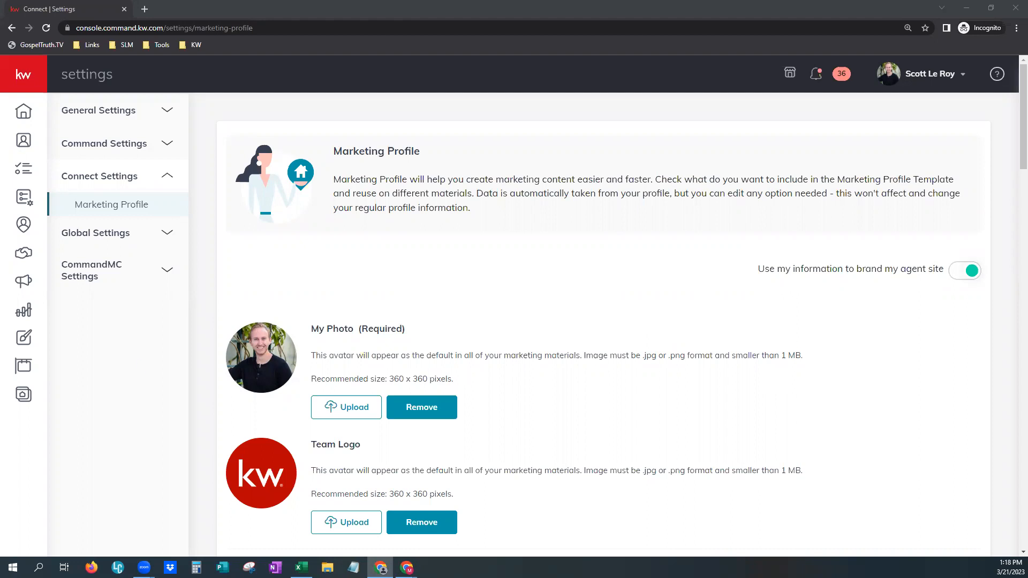
# - Visit the empty Listings page, then go to the Consumer section's Agent Site Pages
pyautogui.click(26, 376)
pyautogui.click(25, 375)
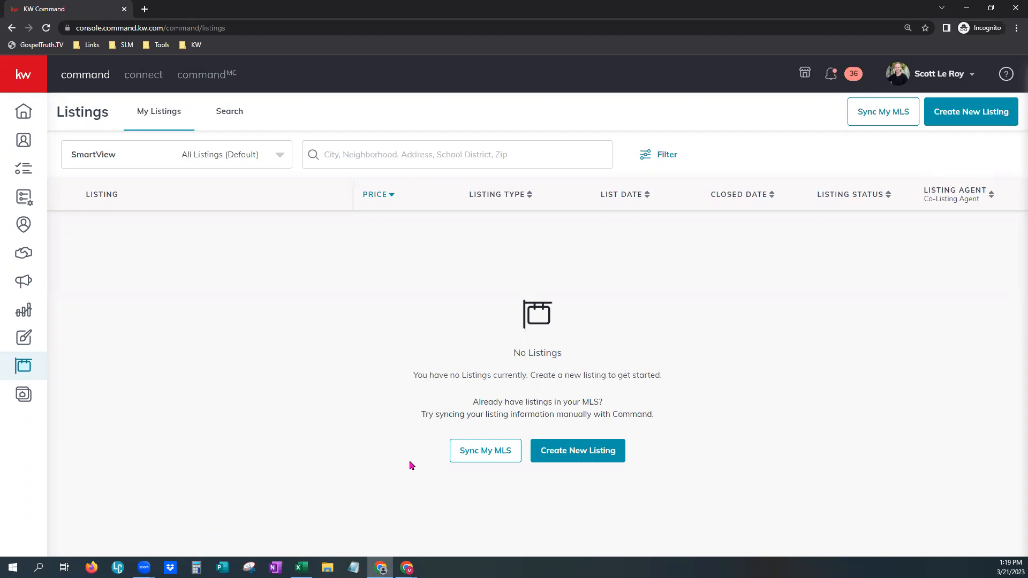
pyautogui.click(22, 396)
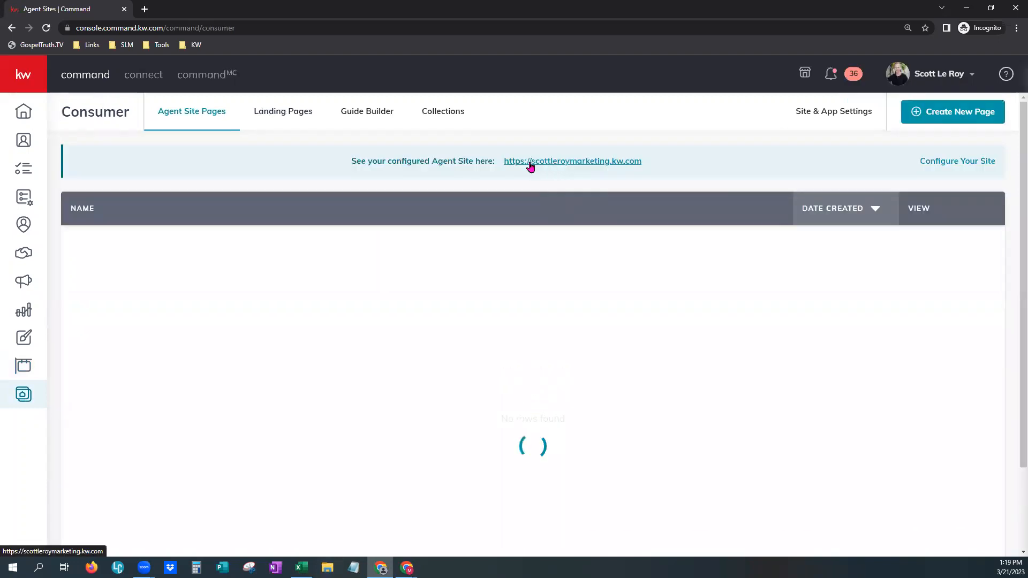
# - Open the live agent site in a new tab, accept its cookies, scroll down, and return to Command
pyautogui.click(530, 162)
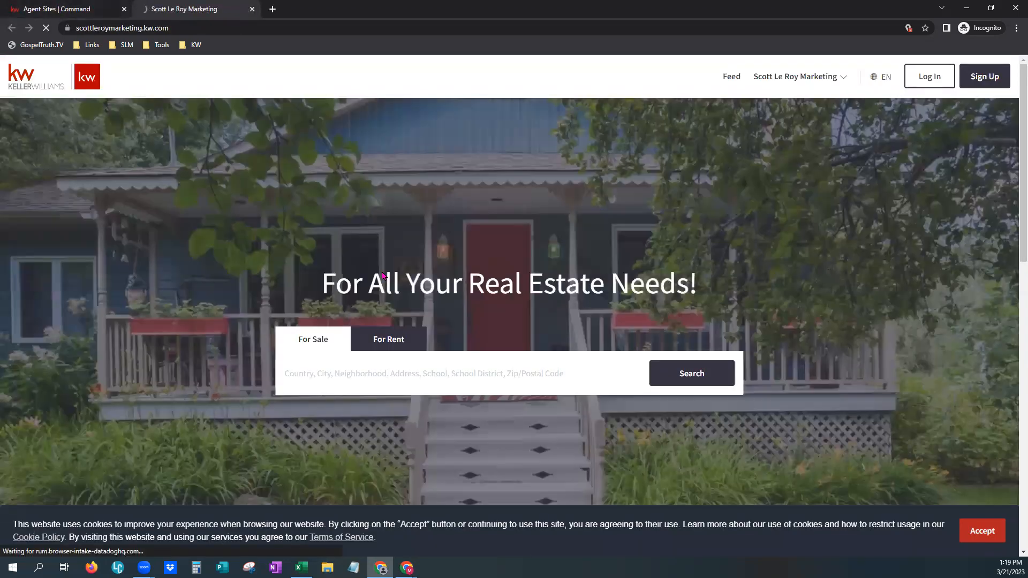
pyautogui.click(981, 533)
pyautogui.scroll(-20, 503, 490)
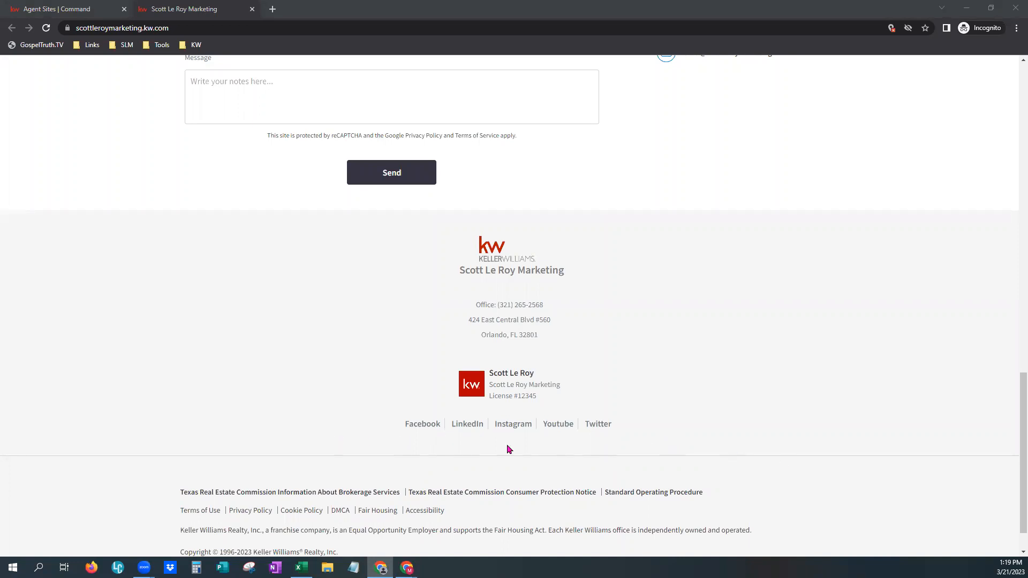
pyautogui.click(105, 5)
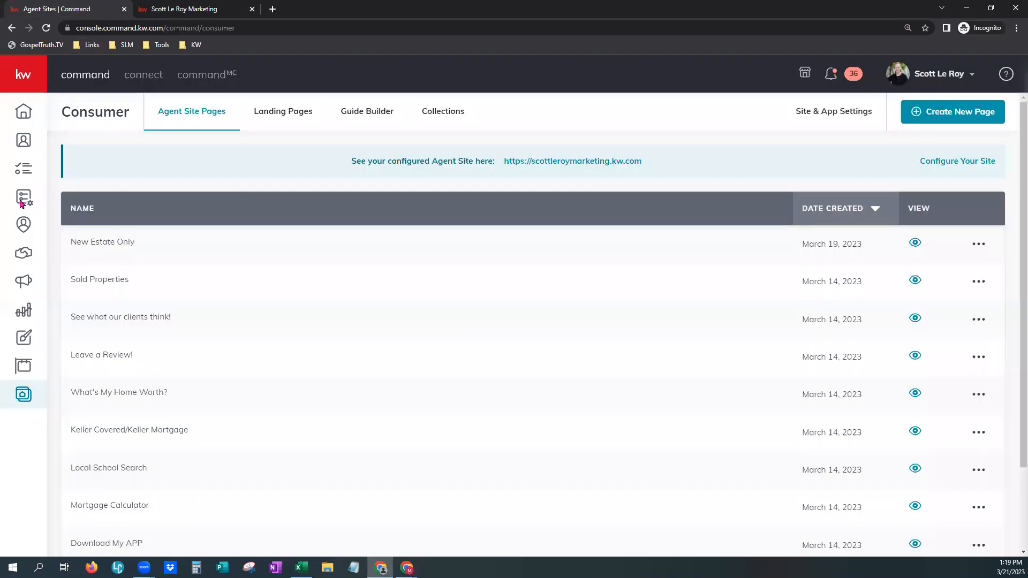
# - Return to the My Listings page, which still shows no listings
pyautogui.click(21, 369)
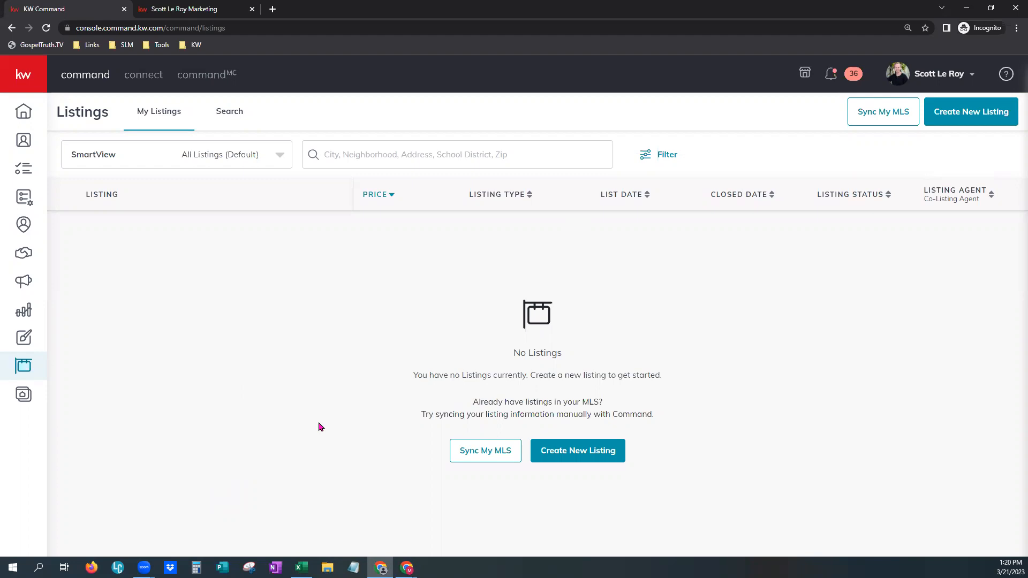
# - Start Sync My MLS and choose Browse by MLS Number, ready to enter a number
pyautogui.click(492, 454)
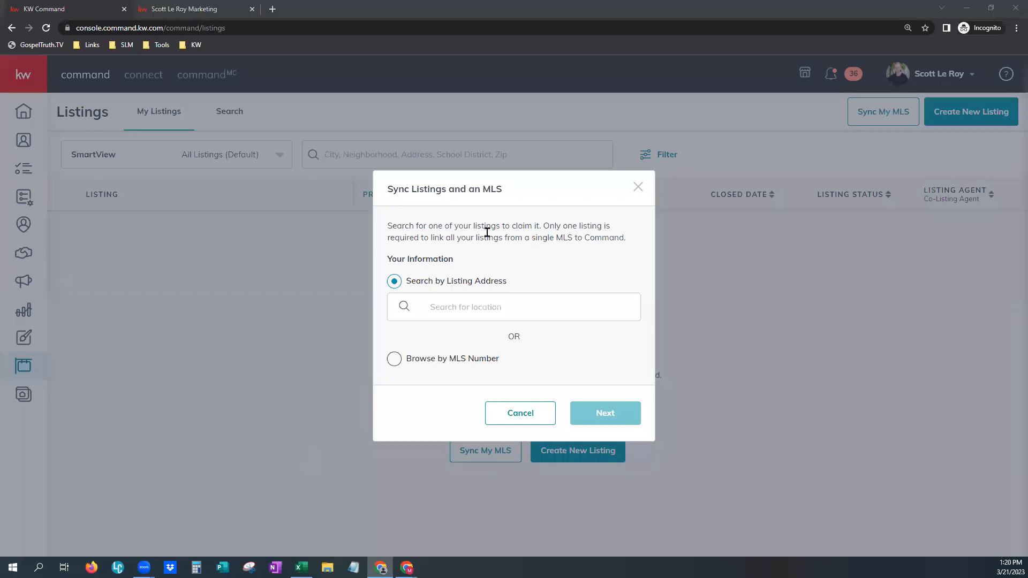
pyautogui.click(435, 360)
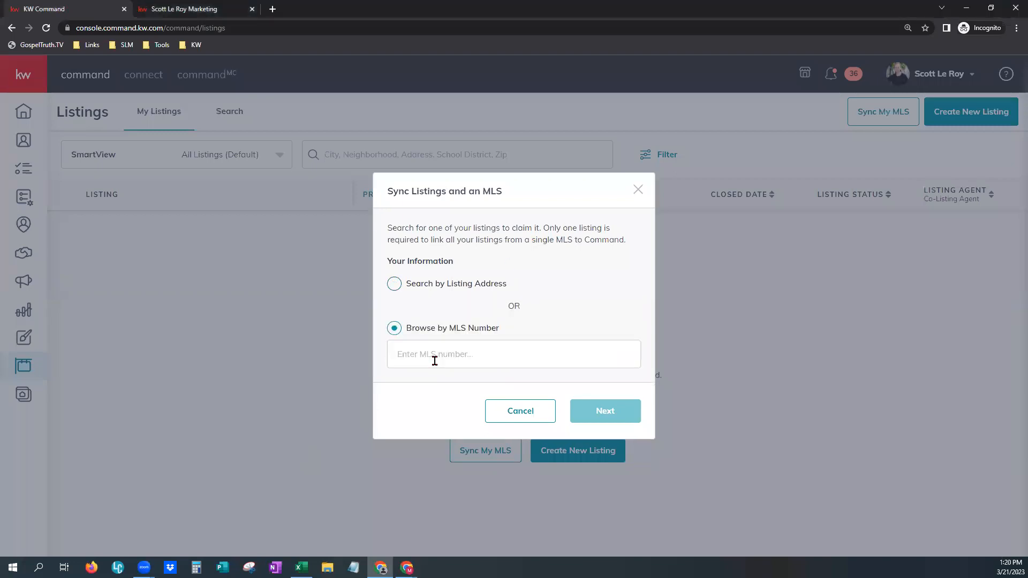
pyautogui.click(418, 355)
pyautogui.click(522, 410)
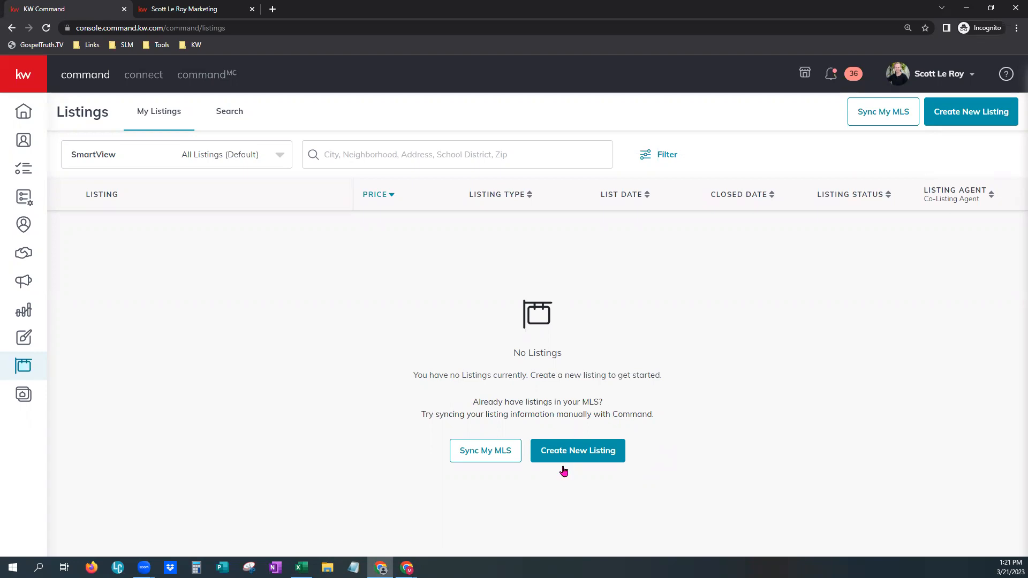
pyautogui.click(593, 452)
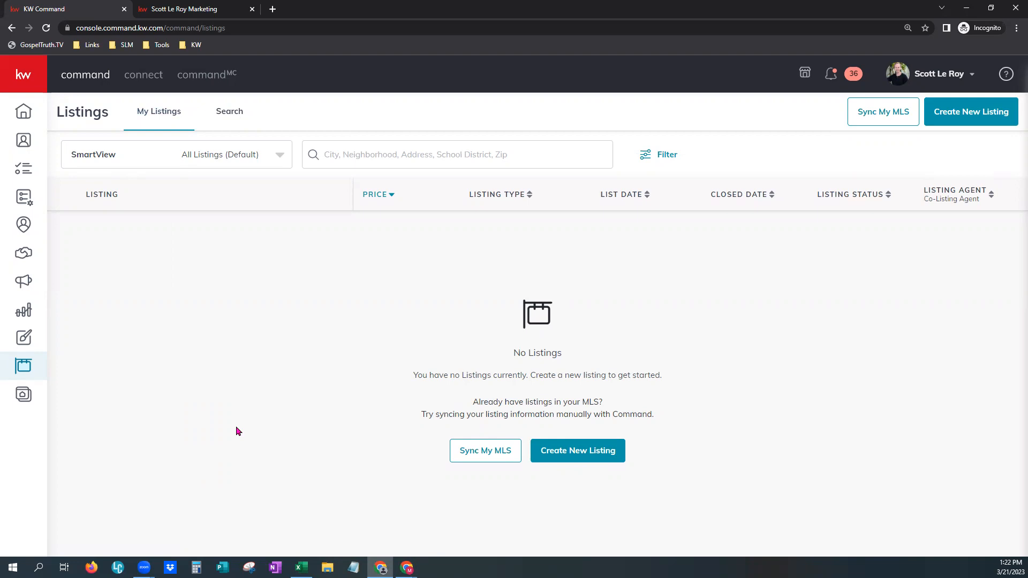
# - Open Listings Search with location access blocked and switch the search type to MLS Number
pyautogui.click(239, 118)
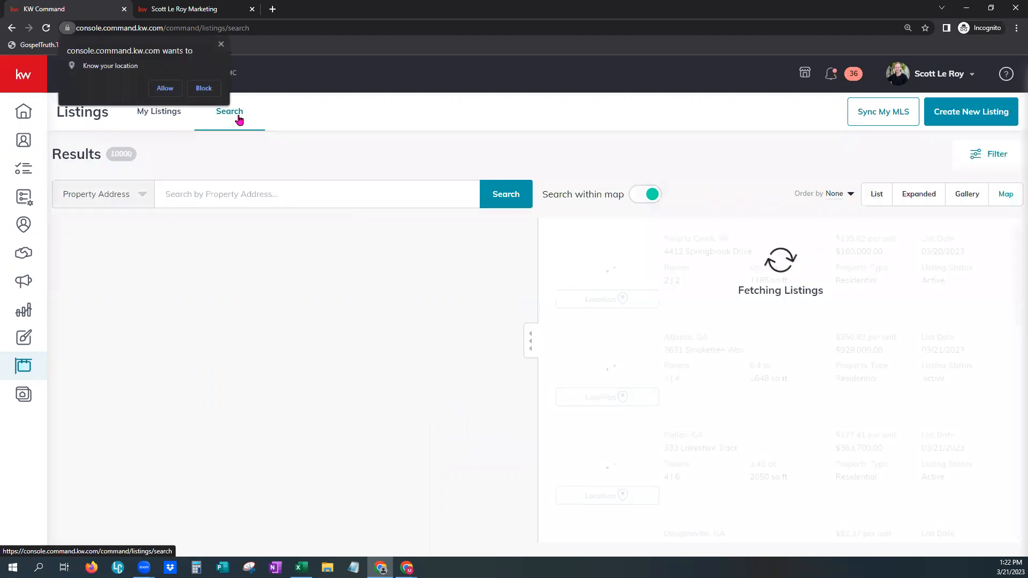
pyautogui.click(204, 89)
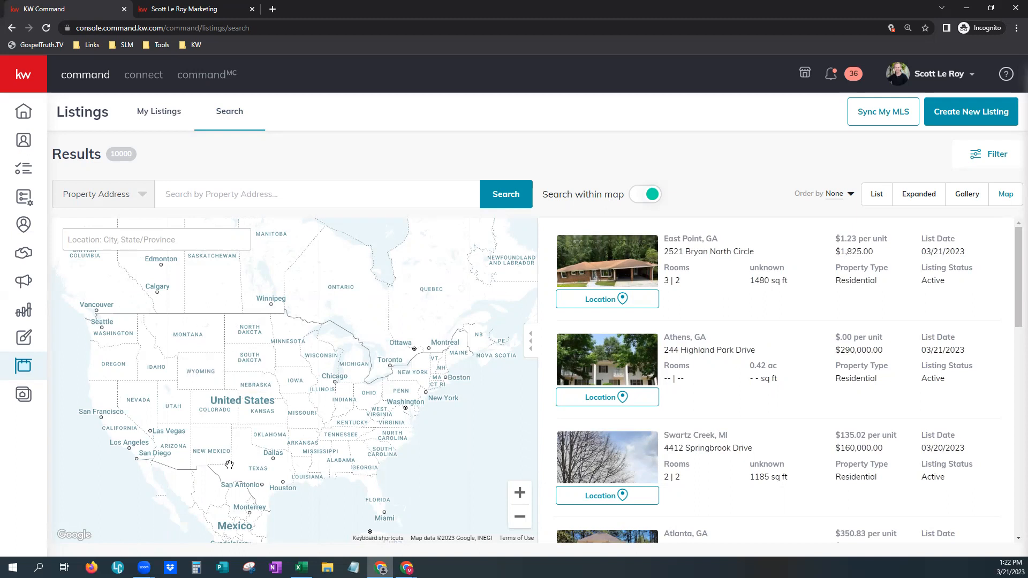
pyautogui.click(98, 232)
pyautogui.click(145, 199)
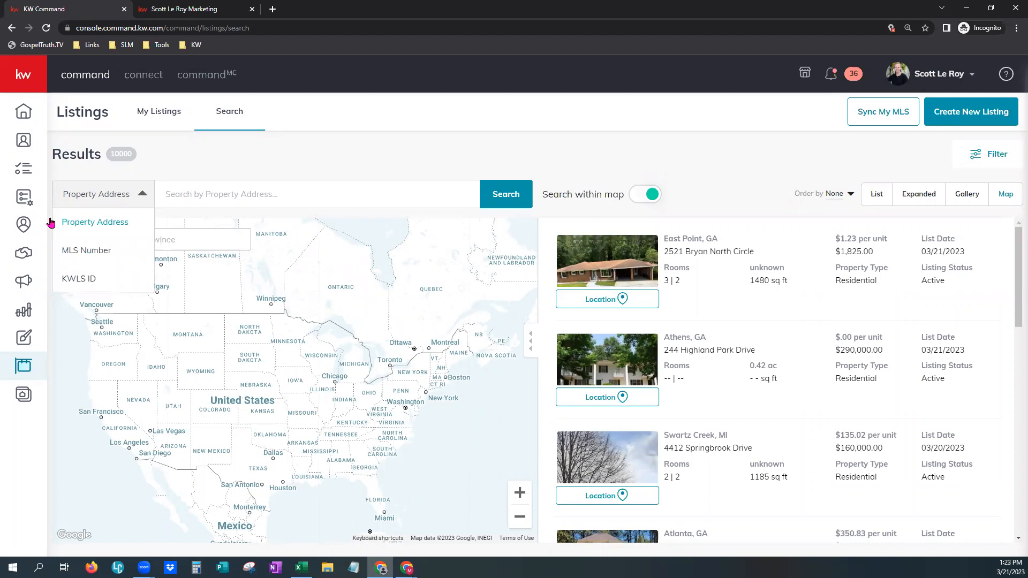
pyautogui.click(72, 251)
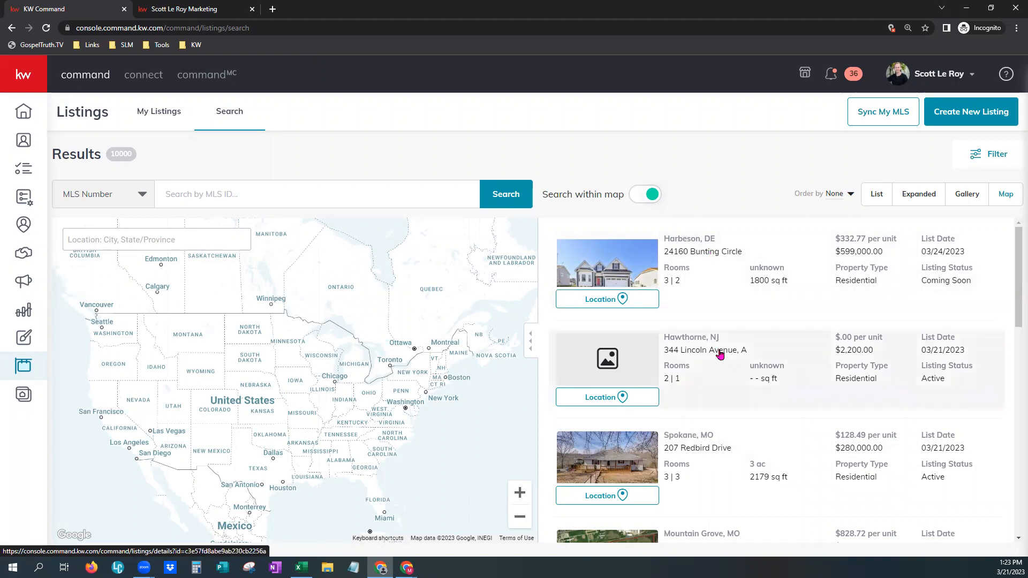
# - Search listings for MLS number IR979524
pyautogui.click(218, 195)
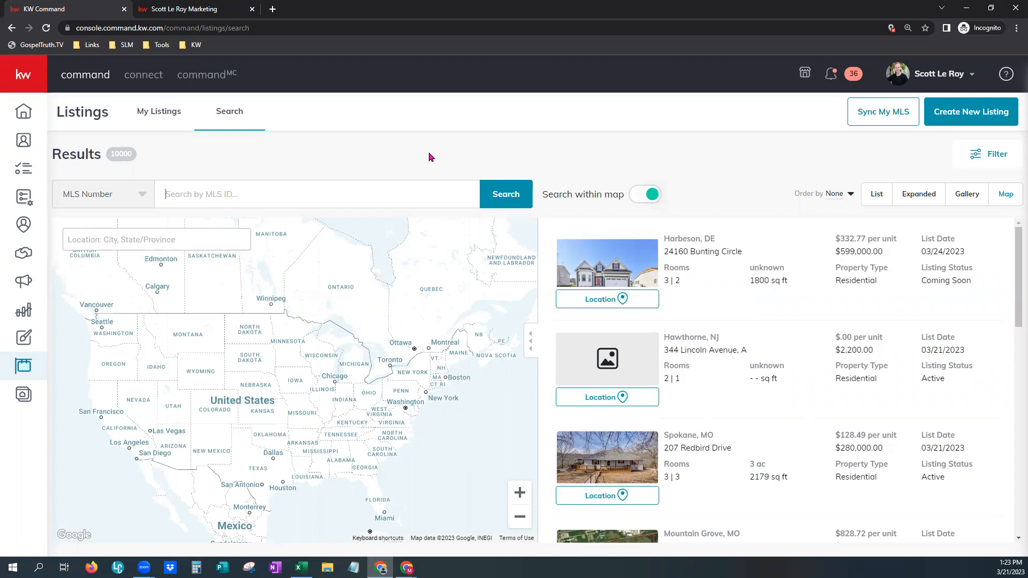
pyautogui.write('IR979524')
pyautogui.click(490, 197)
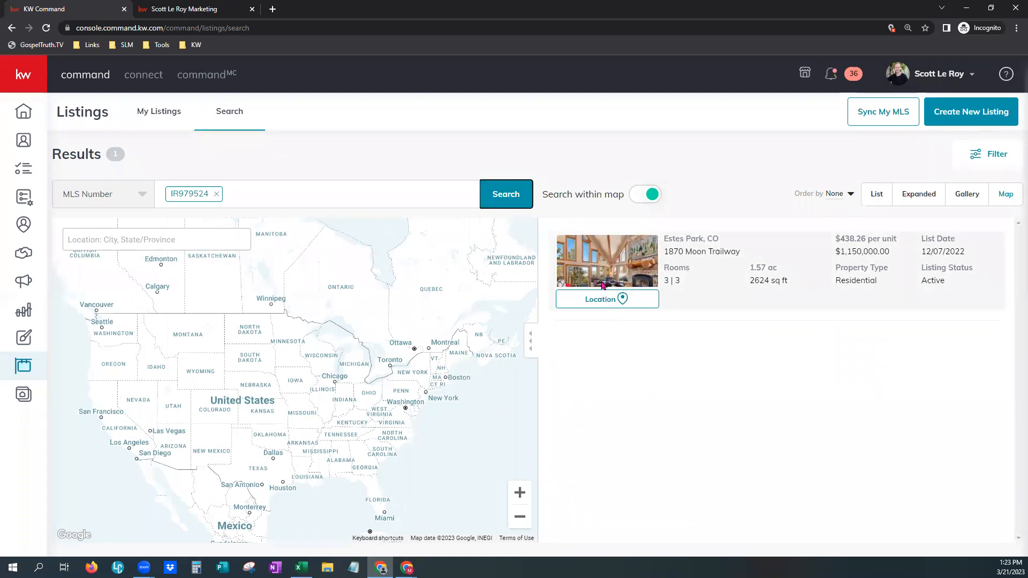
pyautogui.click(603, 299)
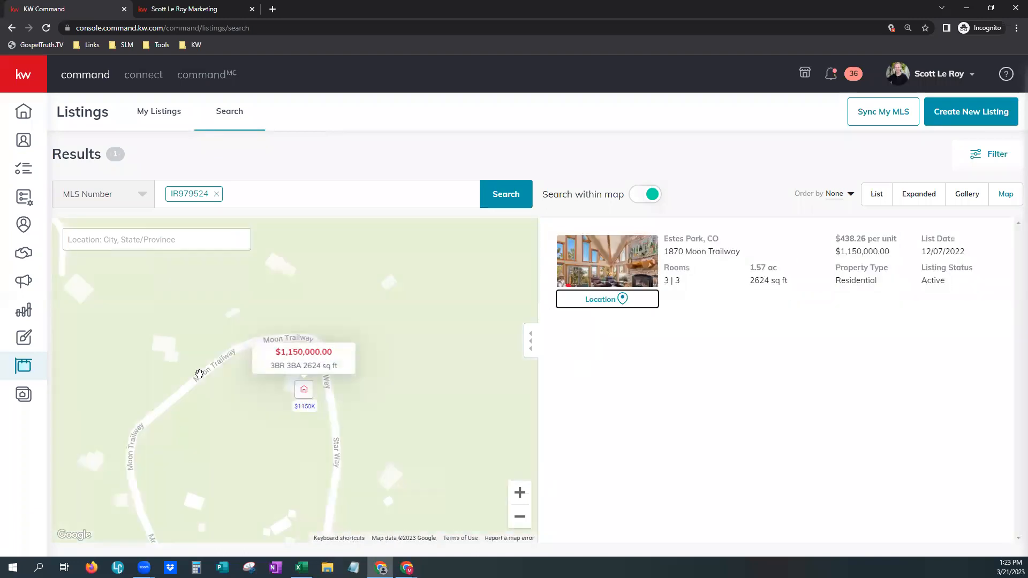
pyautogui.click(520, 518)
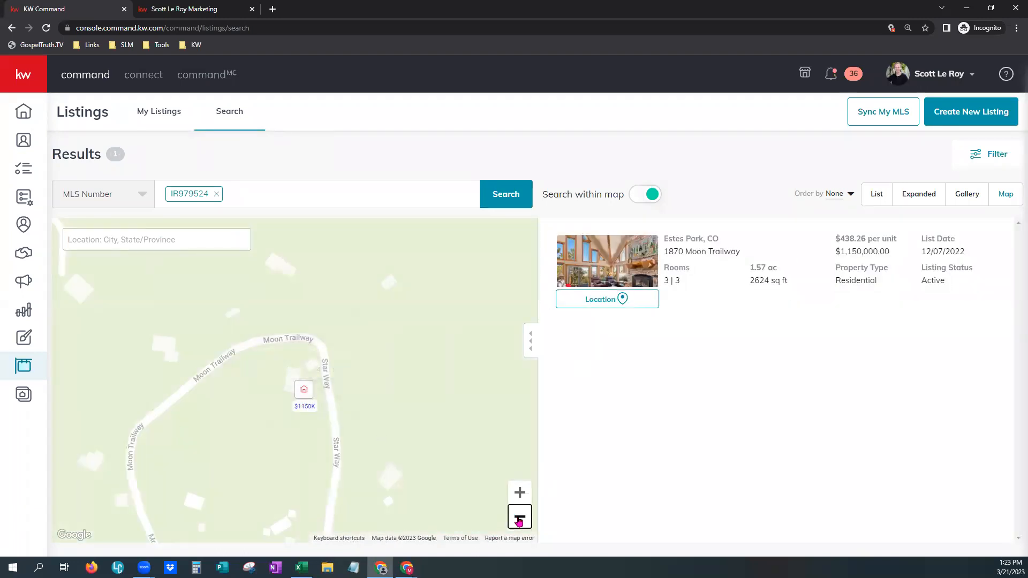
pyautogui.click(519, 518)
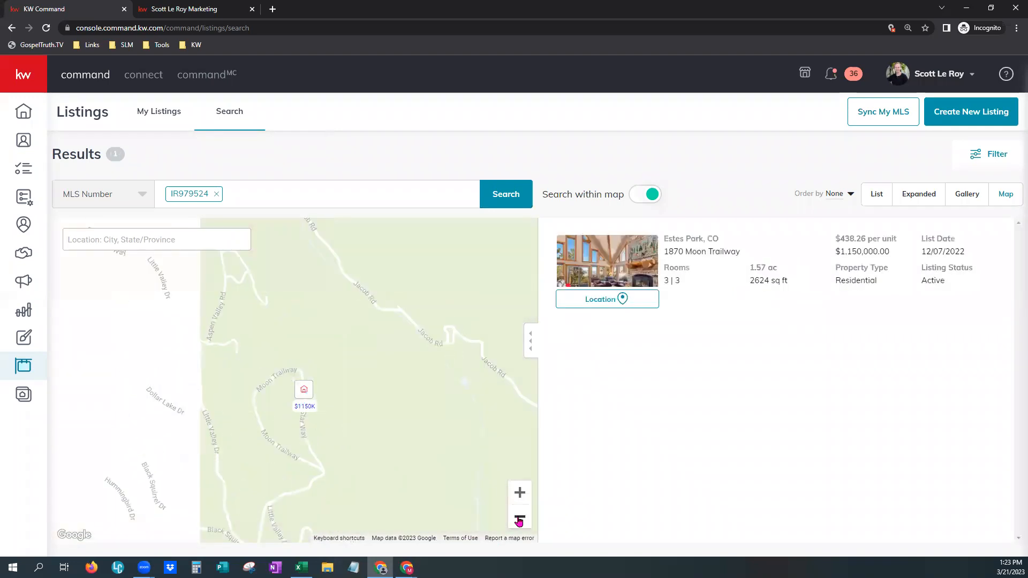
pyautogui.click(519, 518)
pyautogui.click(519, 519)
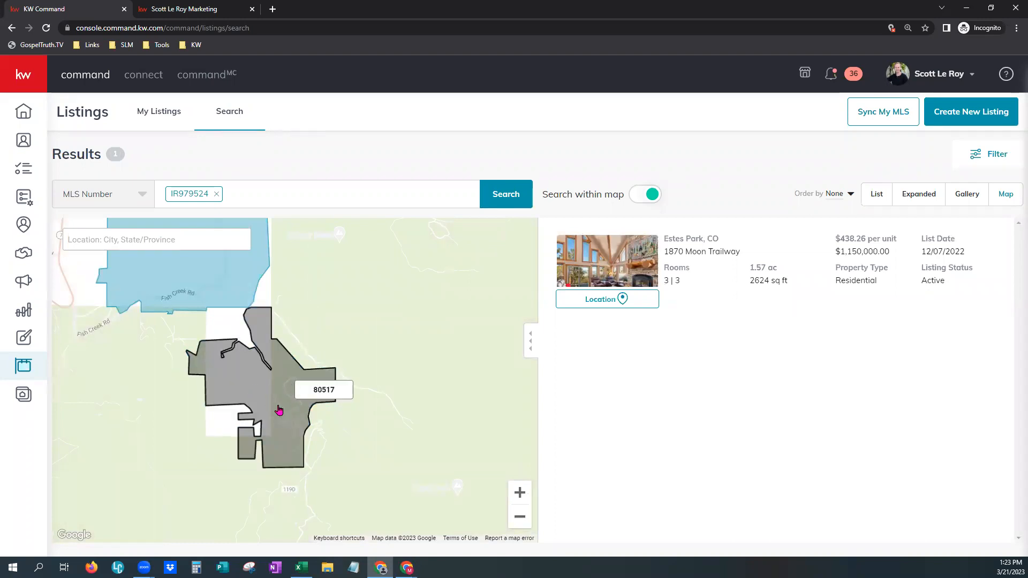
pyautogui.click(519, 519)
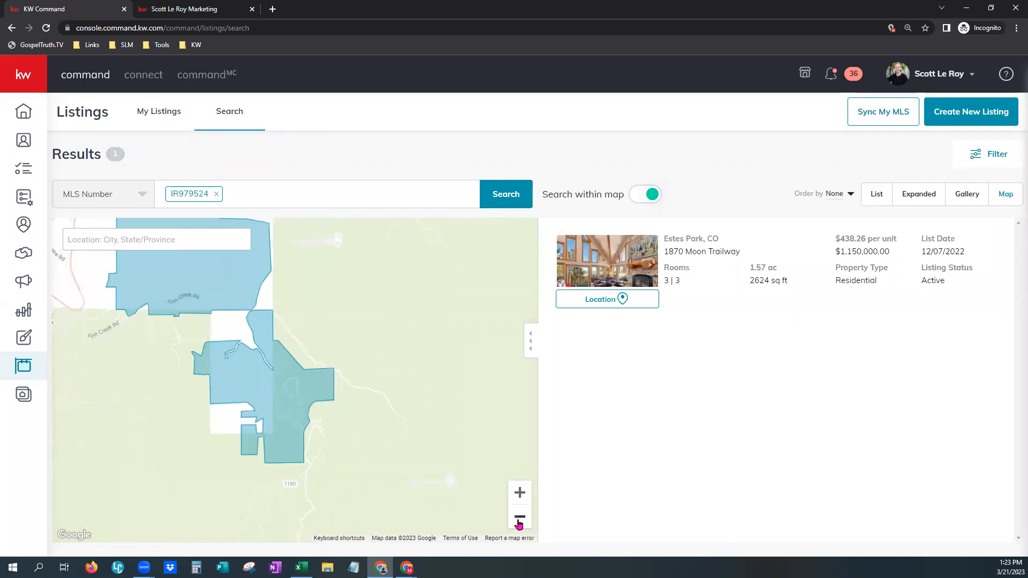
pyautogui.click(519, 519)
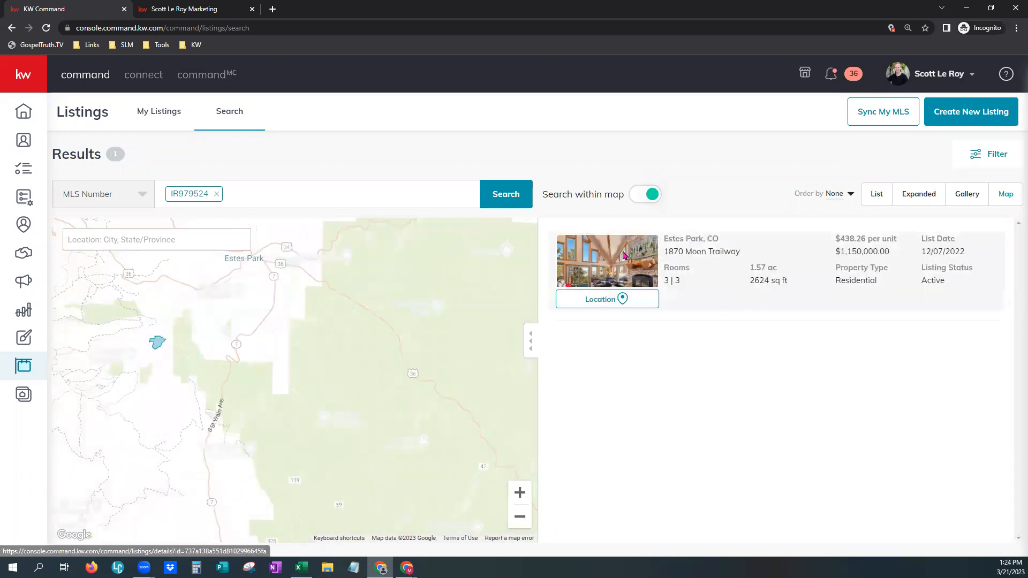
pyautogui.click(625, 256)
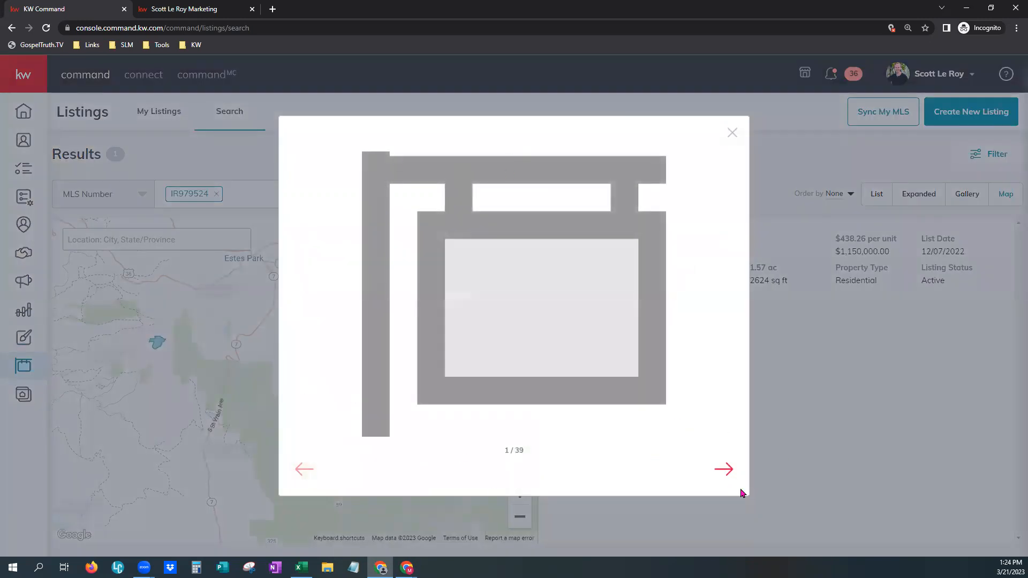
pyautogui.click(715, 475)
pyautogui.click(733, 133)
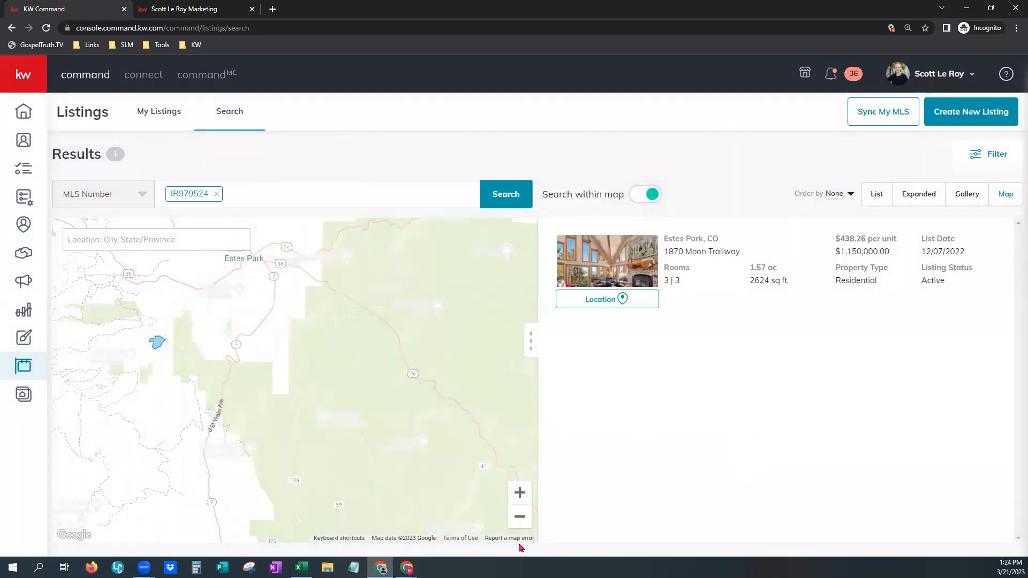
pyautogui.click(520, 518)
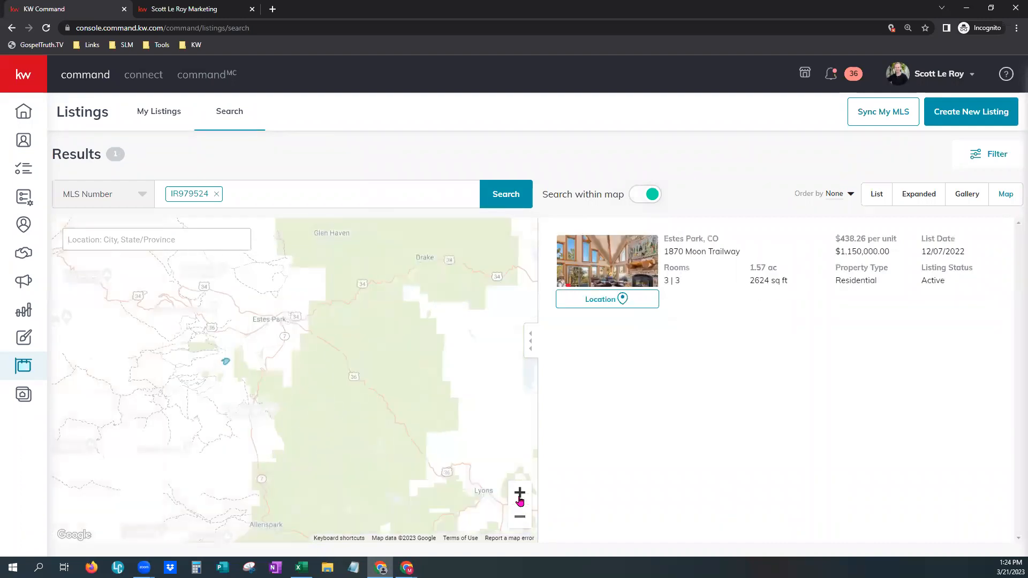
pyautogui.click(519, 493)
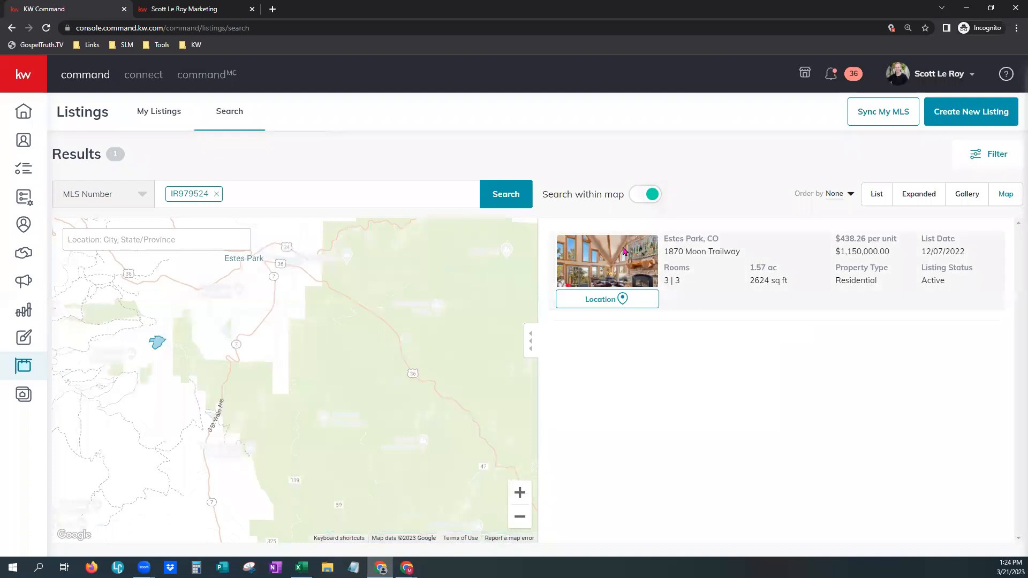
pyautogui.click(623, 252)
pyautogui.click(730, 478)
pyautogui.click(728, 476)
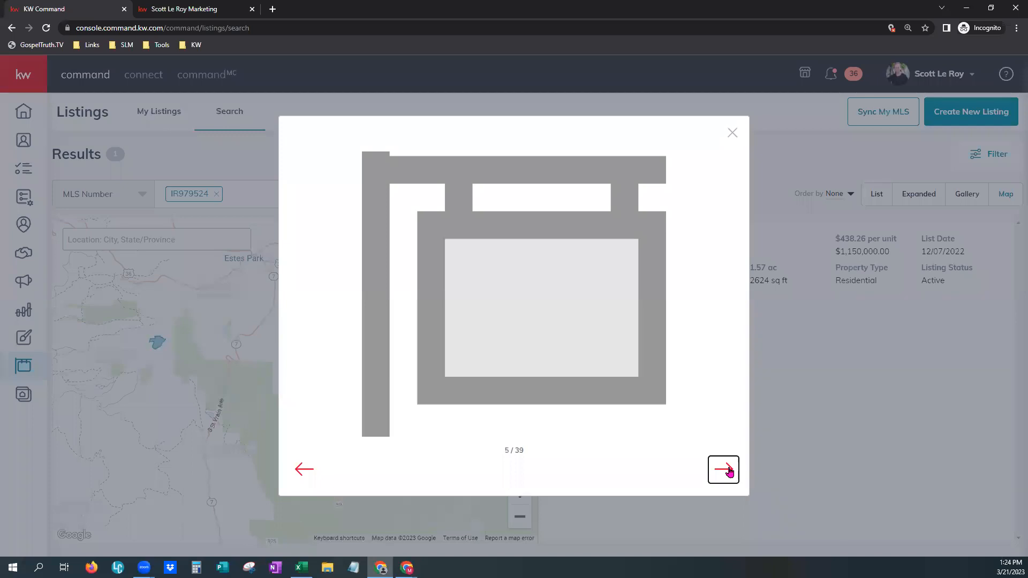
pyautogui.moveTo(504, 453); pyautogui.dragTo(524, 456)
pyautogui.click(723, 470)
pyautogui.click(722, 471)
pyautogui.click(303, 471)
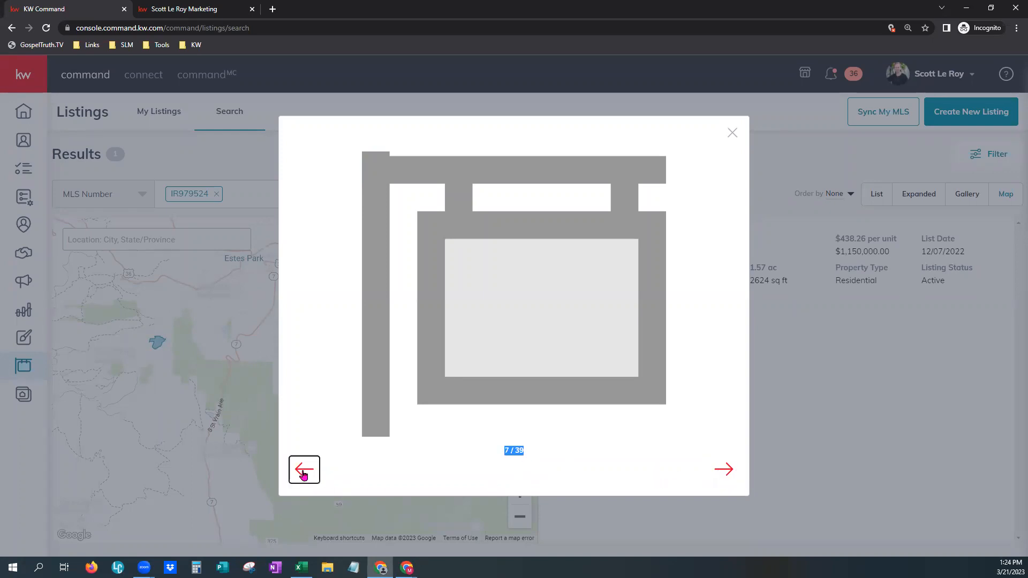
pyautogui.click(303, 472)
pyautogui.click(733, 134)
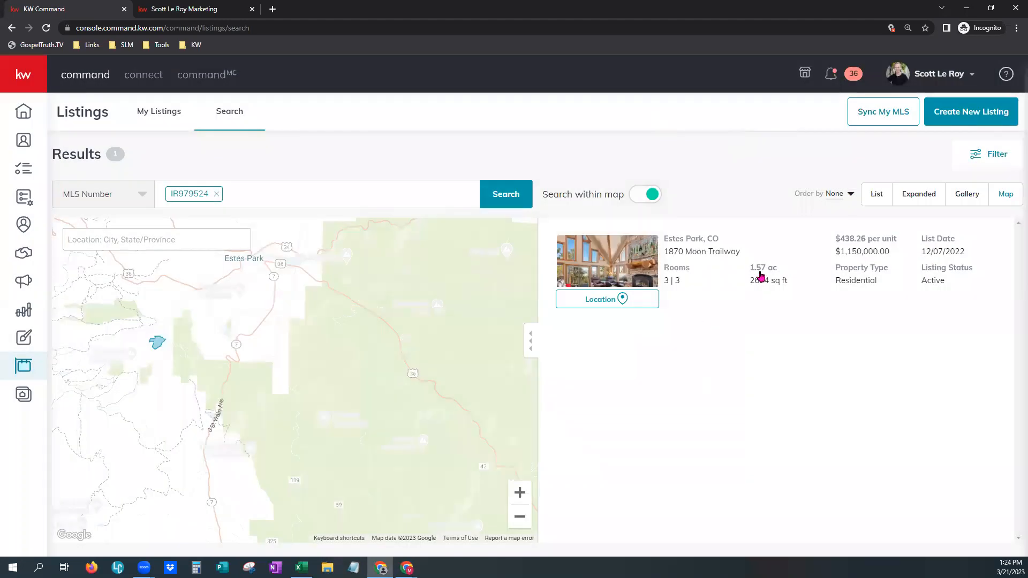
pyautogui.click(741, 255)
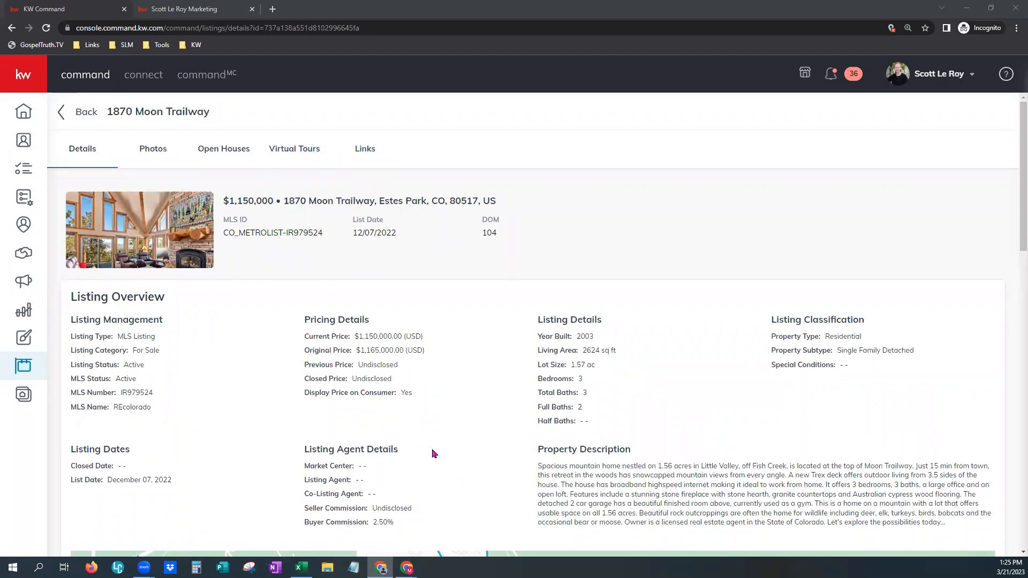
pyautogui.scroll(-2, 500, 487)
pyautogui.scroll(-5, 603, 445)
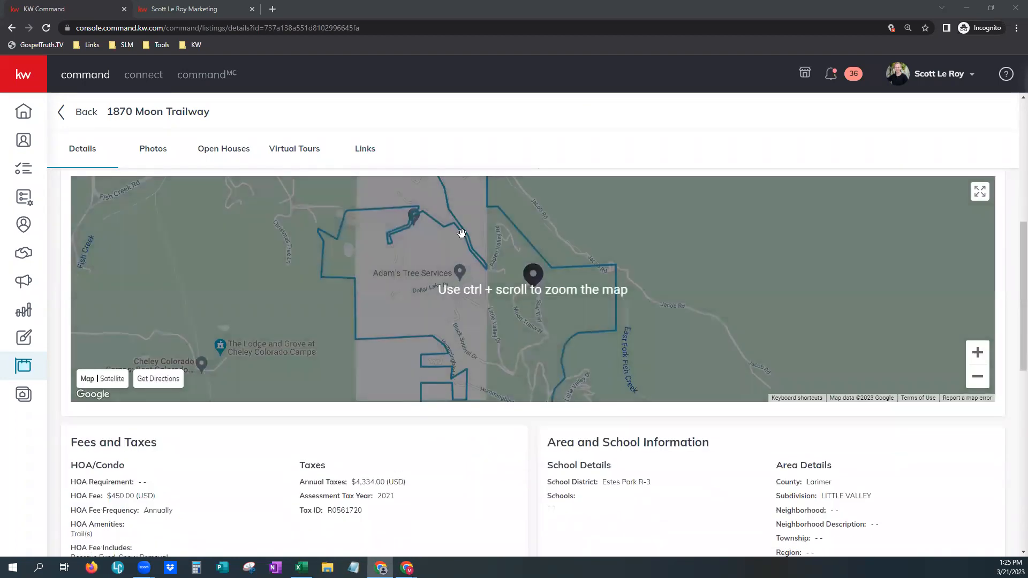
pyautogui.scroll(-3, 436, 479)
pyautogui.scroll(-2, 439, 483)
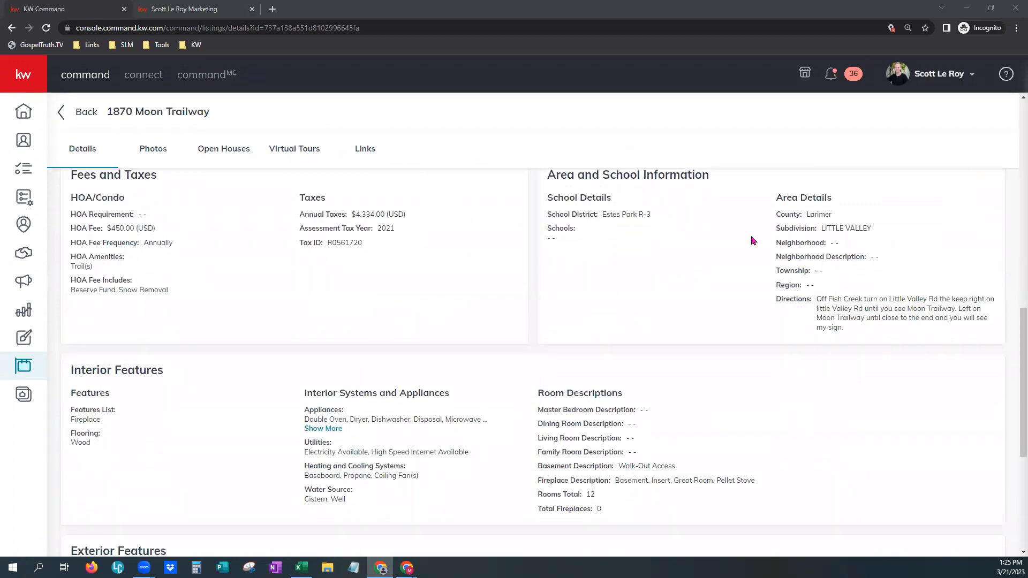
pyautogui.scroll(-3, 766, 364)
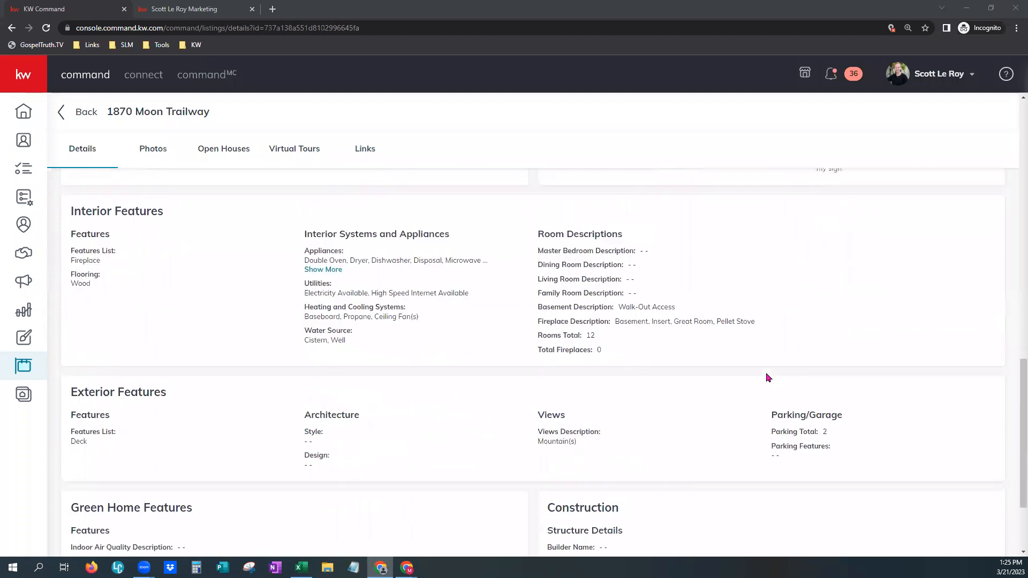
pyautogui.scroll(-2, 767, 377)
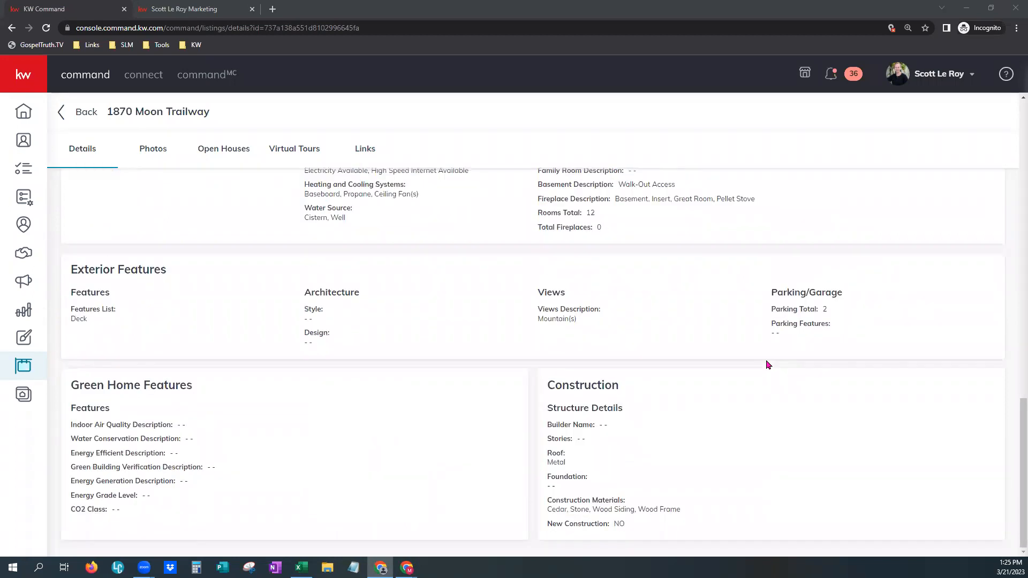
pyautogui.scroll(8, 767, 365)
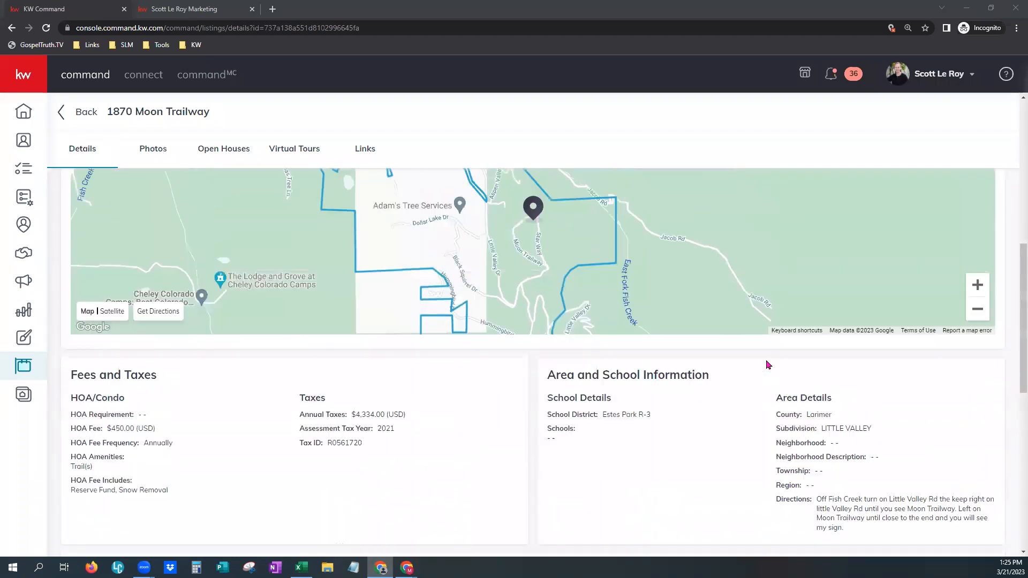
pyautogui.scroll(8, 765, 365)
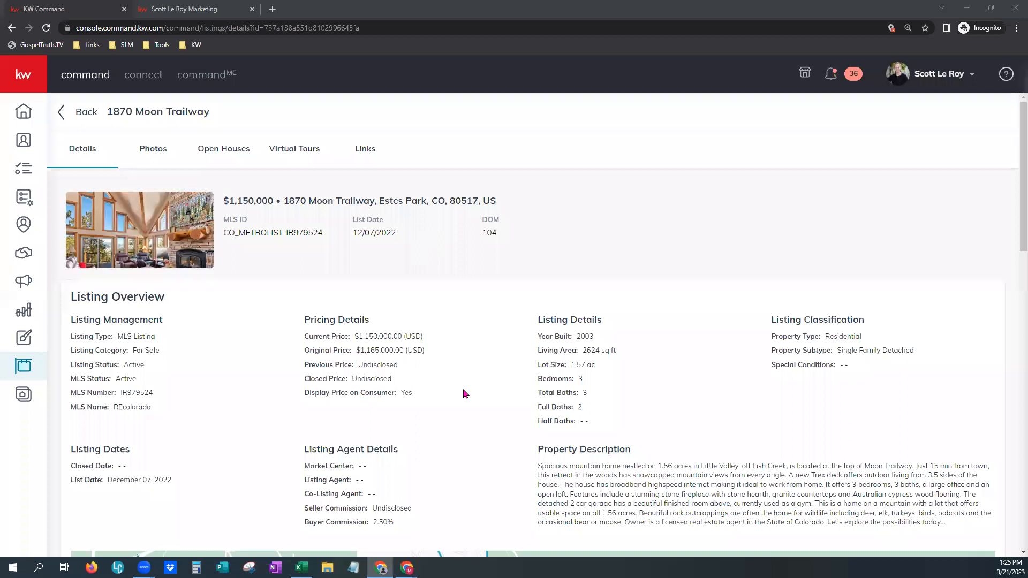
# - Select the 104 days-on-market and 12/07/2022 list date values, then return to Listings Search
pyautogui.doubleClick(485, 234)
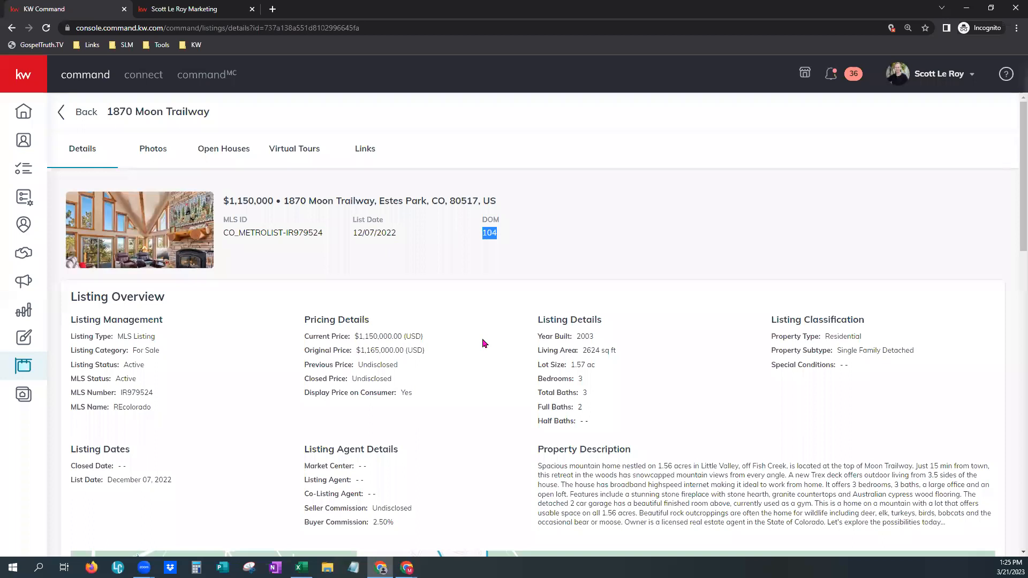
pyautogui.moveTo(397, 233); pyautogui.dragTo(353, 232)
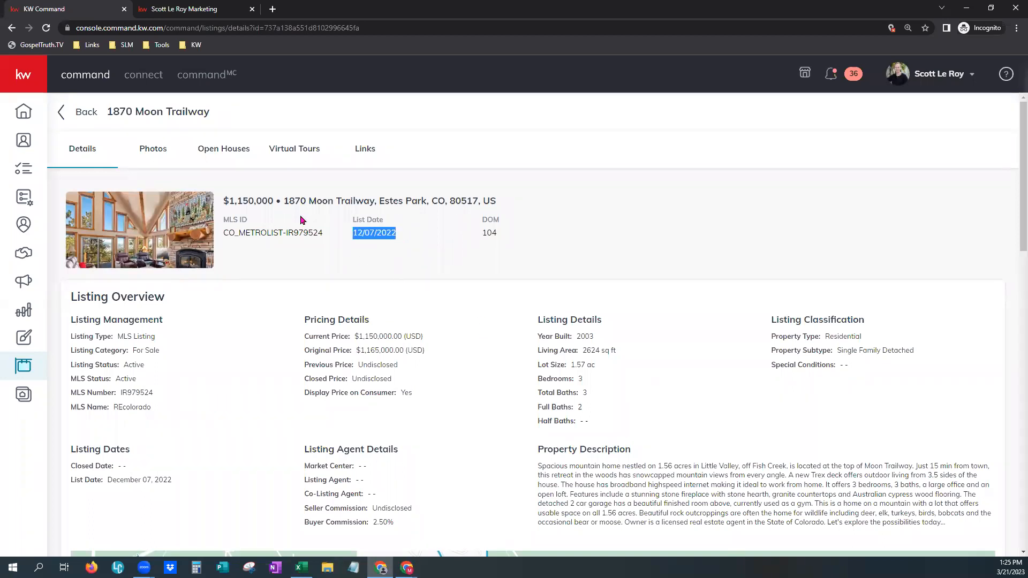
pyautogui.click(62, 112)
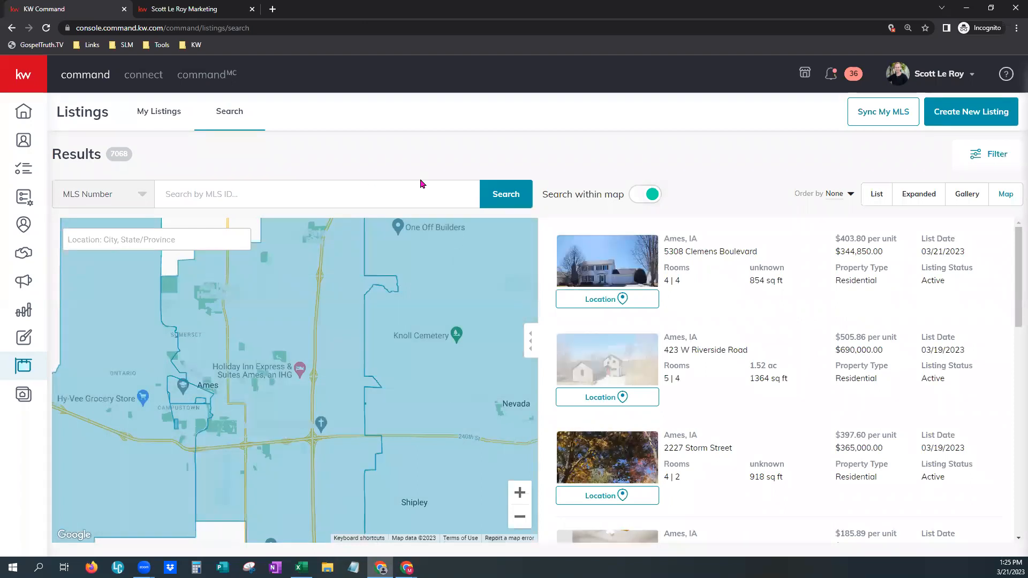
# - Switch to the empty My Listings tab and expand the sidebar to show section names
pyautogui.click(157, 119)
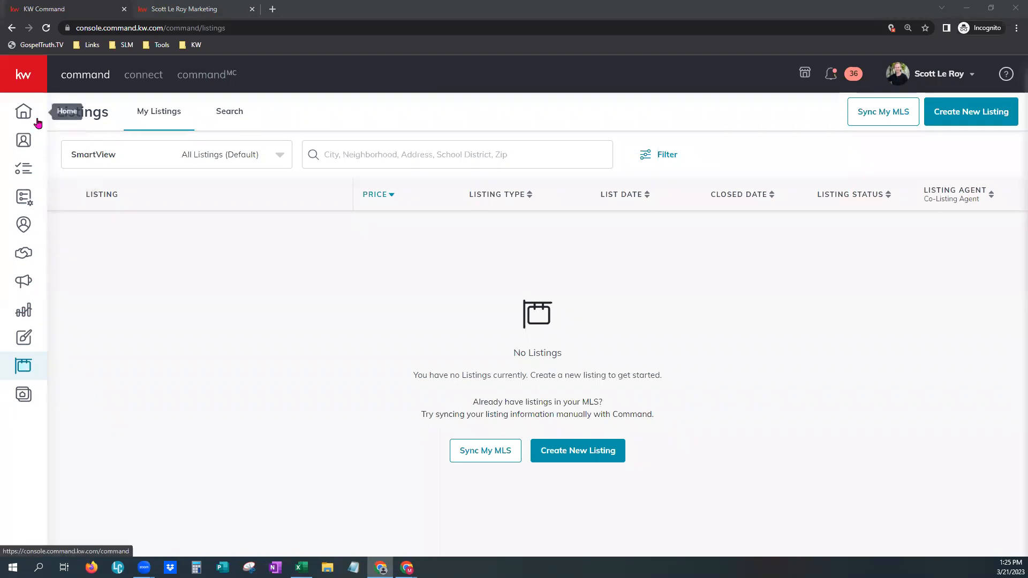
pyautogui.click(25, 78)
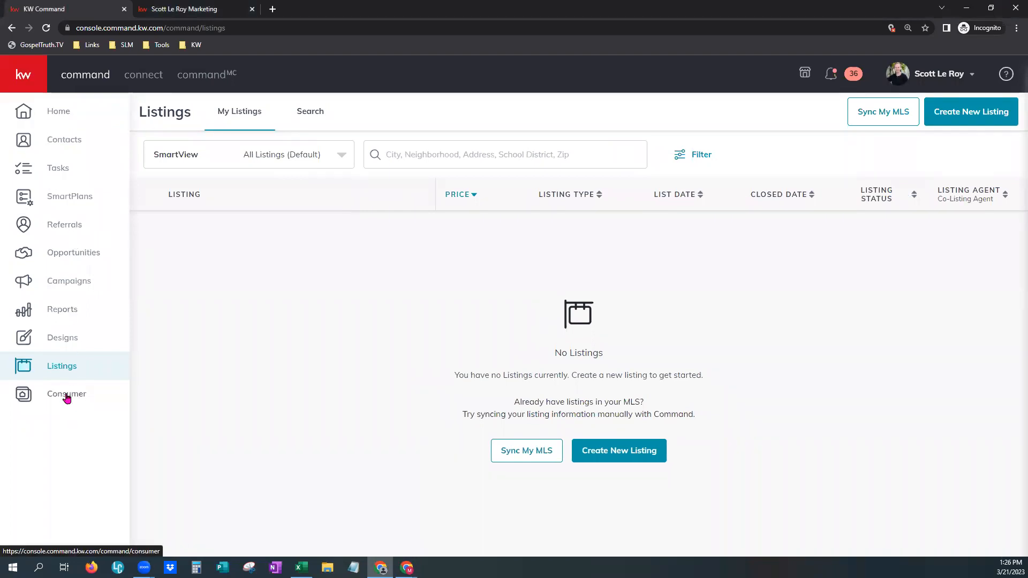
# - Open Consumer's Agent Site Pages list and highlight the configured Agent Site URL banner text
pyautogui.click(67, 396)
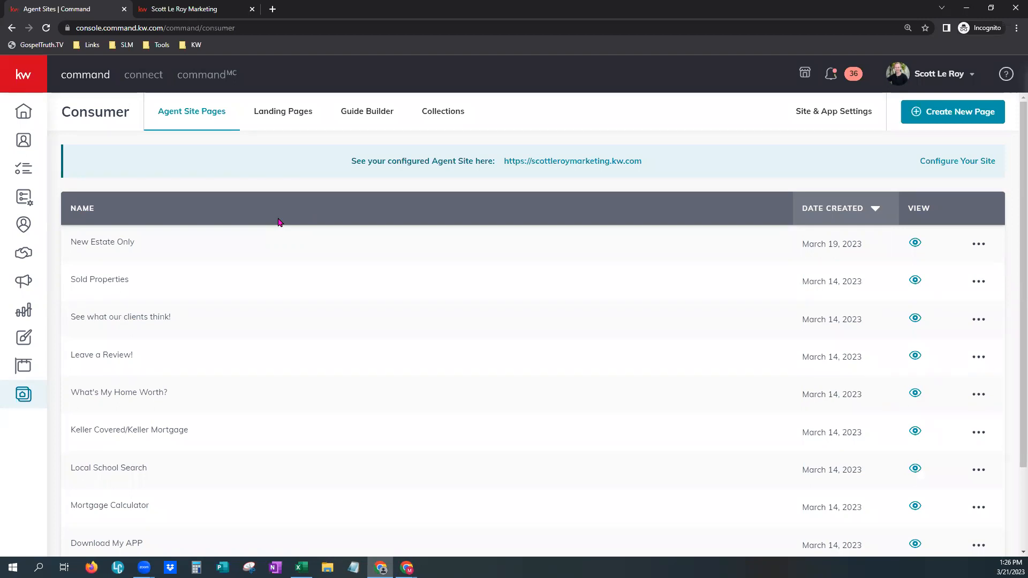
pyautogui.moveTo(396, 161); pyautogui.dragTo(646, 168)
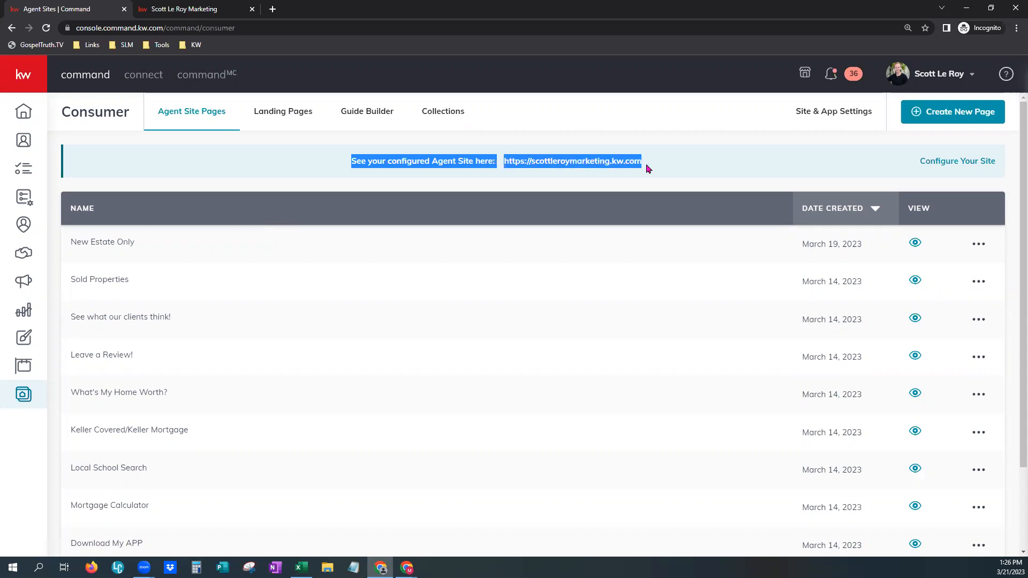
pyautogui.click(663, 167)
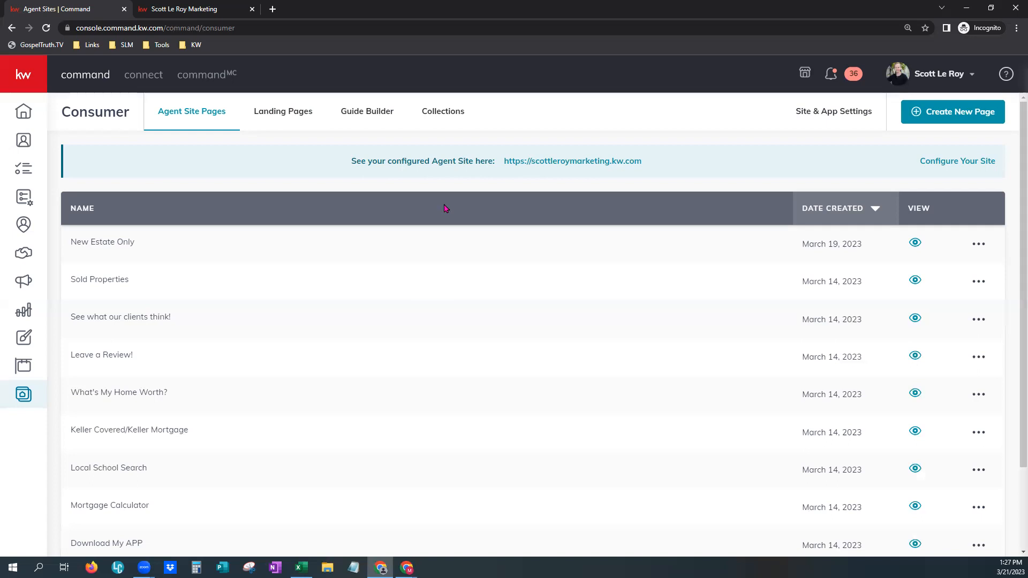
pyautogui.click(212, 14)
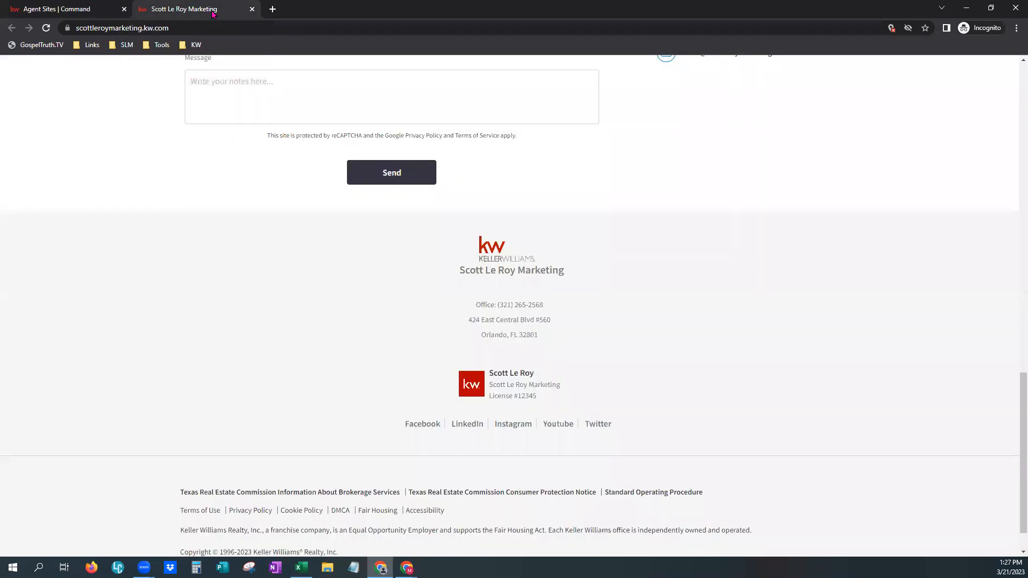
pyautogui.scroll(15, 355, 214)
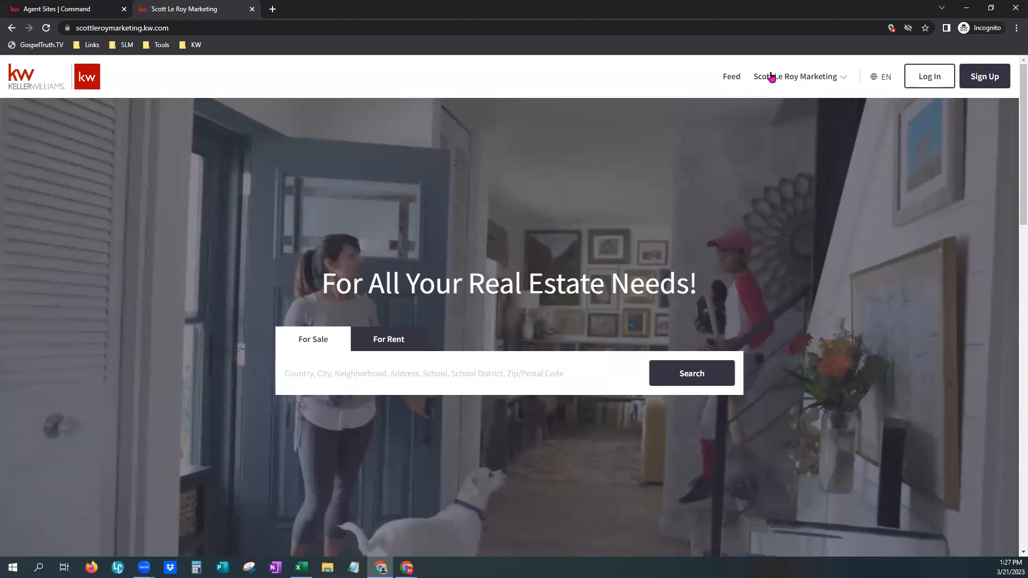
pyautogui.click(799, 79)
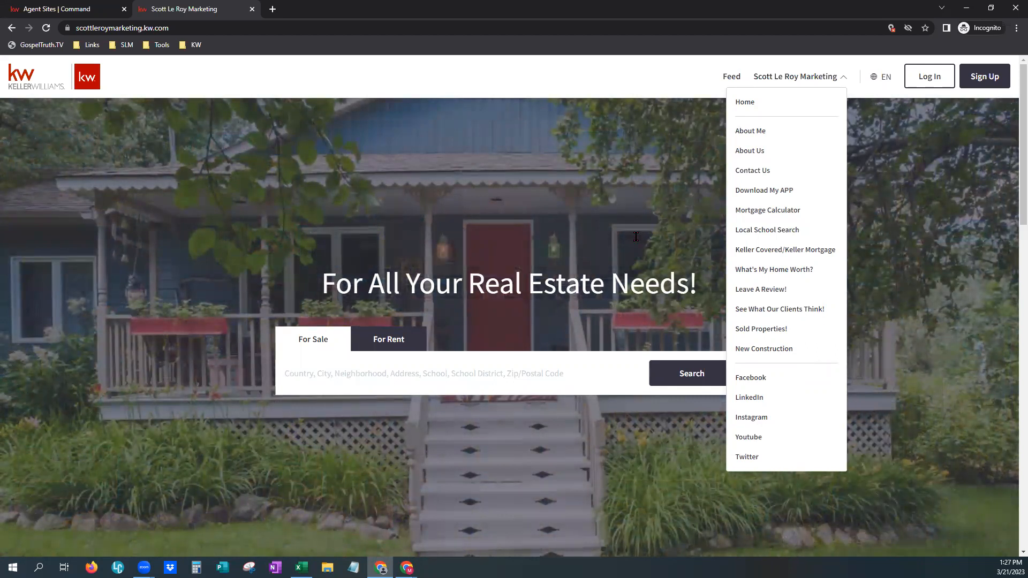
pyautogui.click(64, 12)
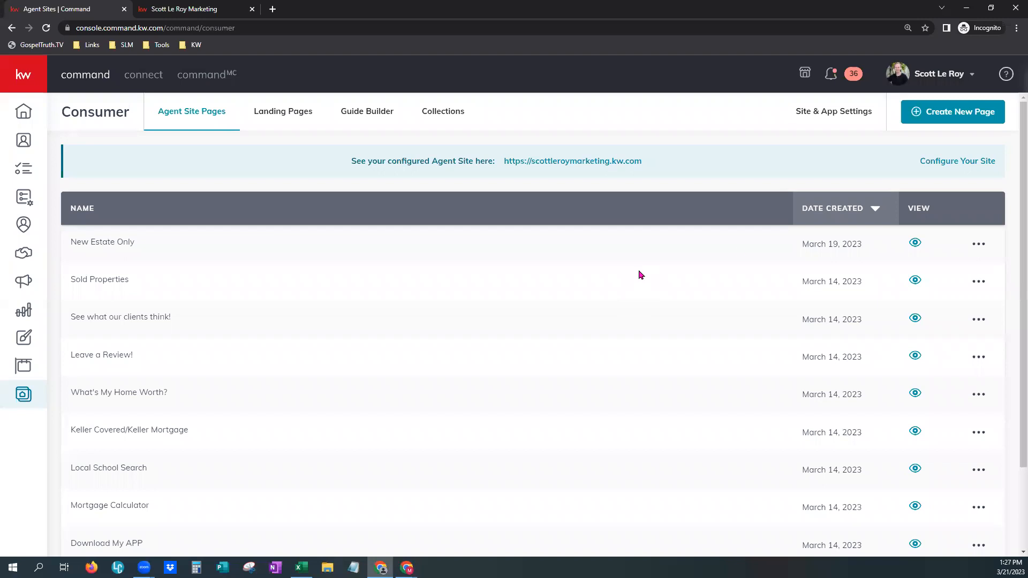
# - Back out of Create New Page and show the Landing Pages list instead
pyautogui.click(953, 112)
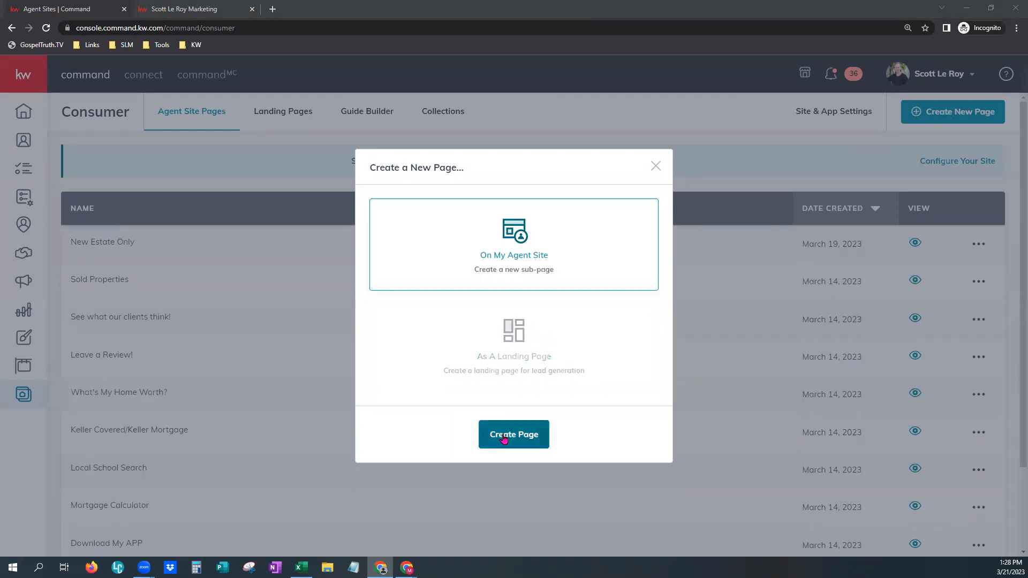
pyautogui.click(655, 166)
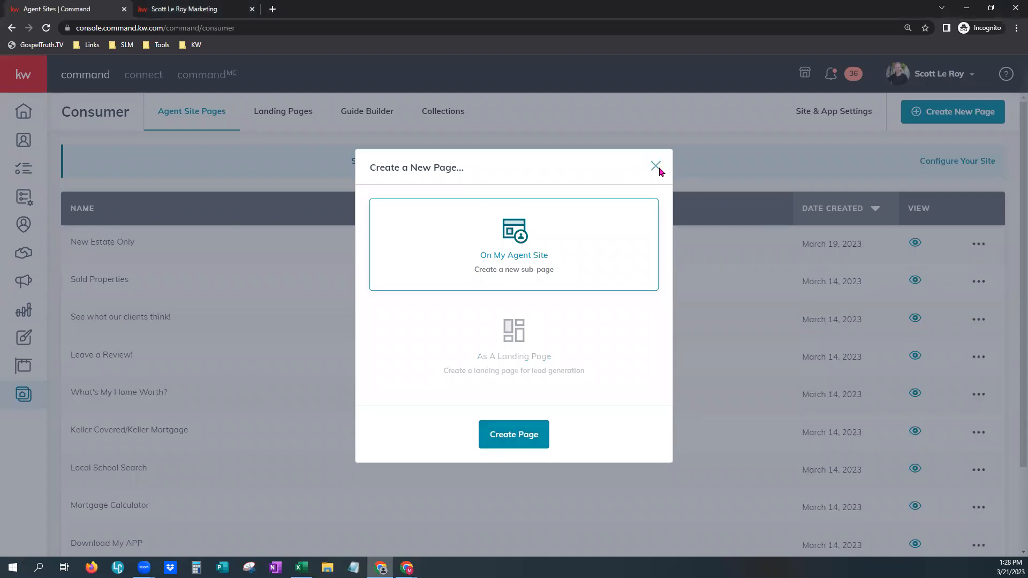
pyautogui.click(302, 119)
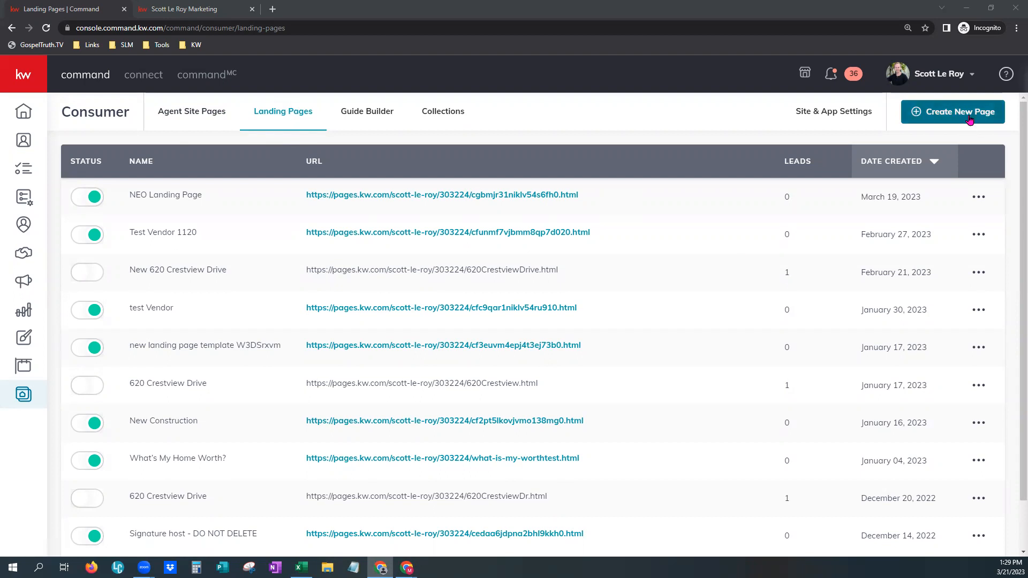
# - Create a new landing page rather than an agent site sub-page and open it in the editor
pyautogui.click(970, 119)
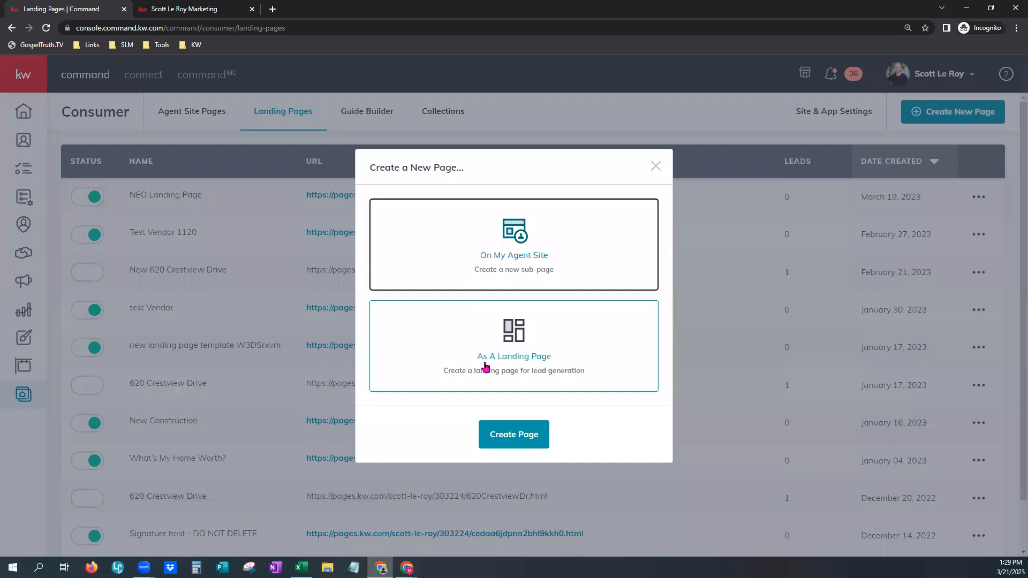
pyautogui.click(560, 261)
pyautogui.click(558, 336)
pyautogui.click(512, 442)
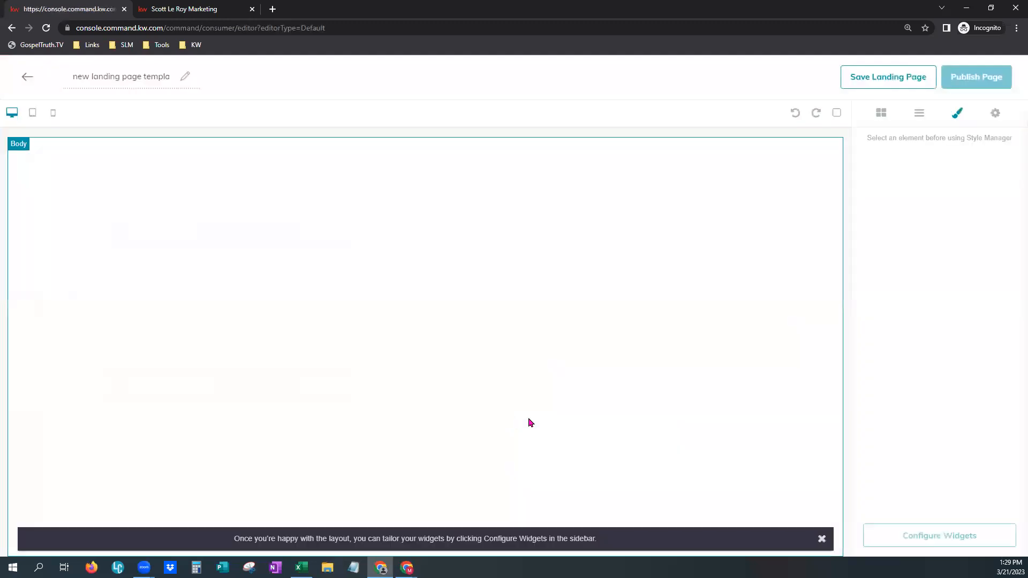
pyautogui.doubleClick(114, 76)
pyautogui.hotkey('ctrl', 'a')
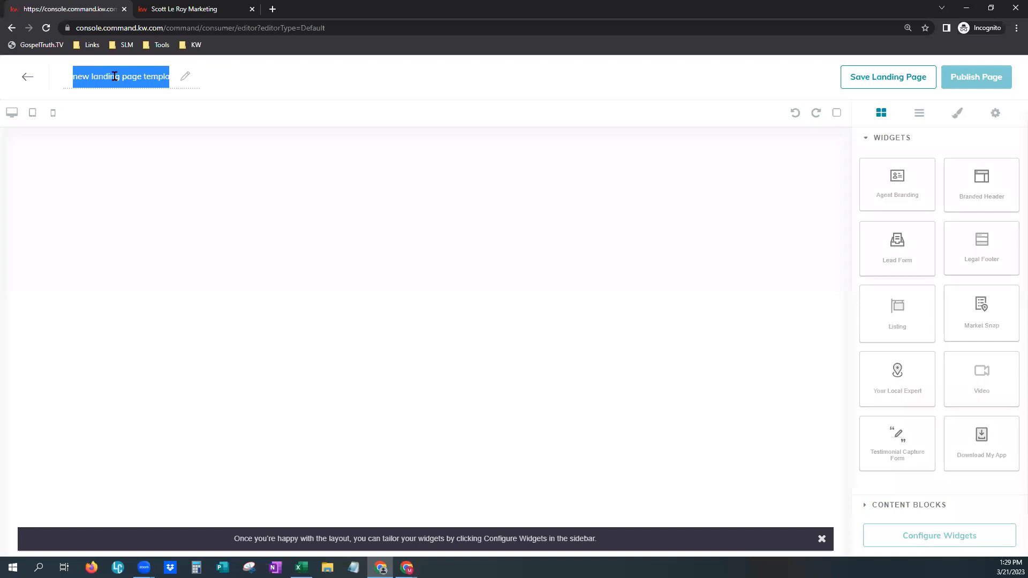
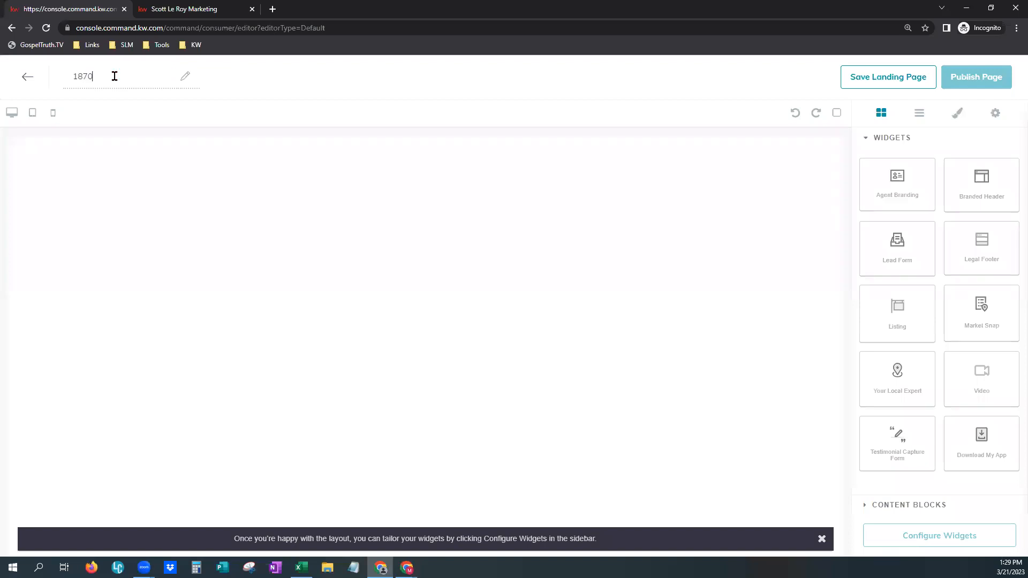
pyautogui.click(252, 83)
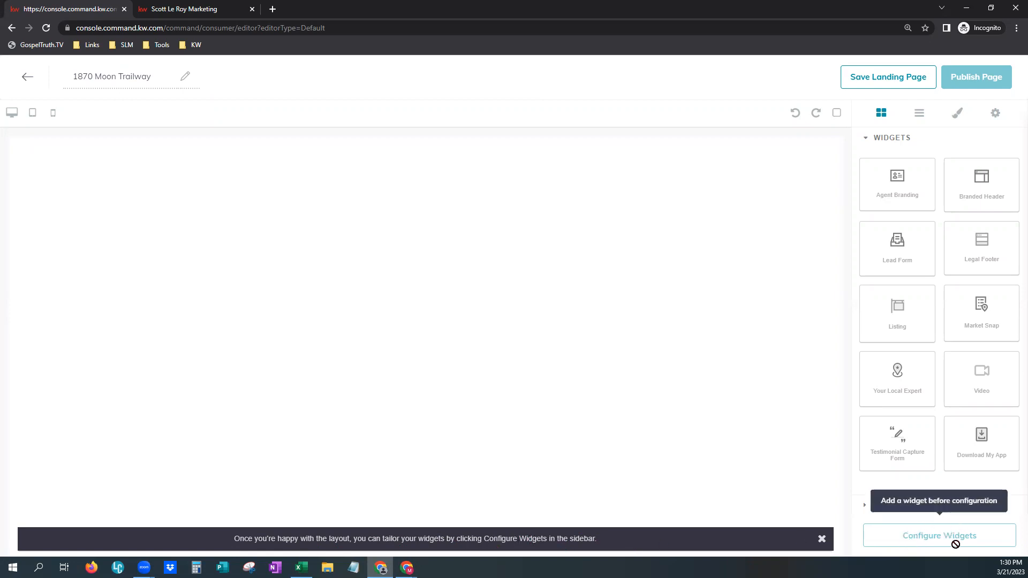
pyautogui.click(822, 539)
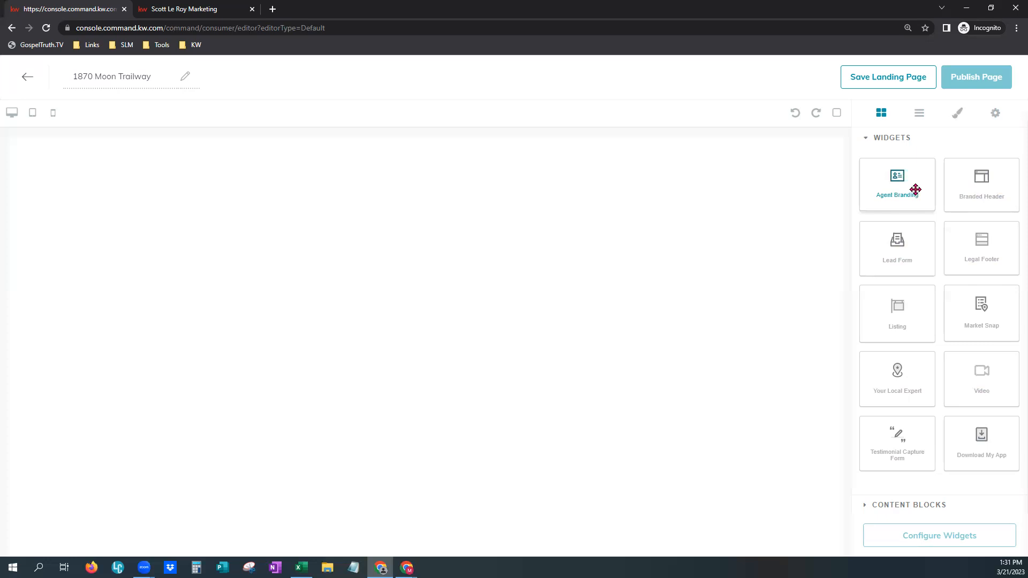
# - Drop the Agent Branding widget at the canvas top and a Branded Header widget beneath it
pyautogui.moveTo(915, 190); pyautogui.dragTo(773, 191)
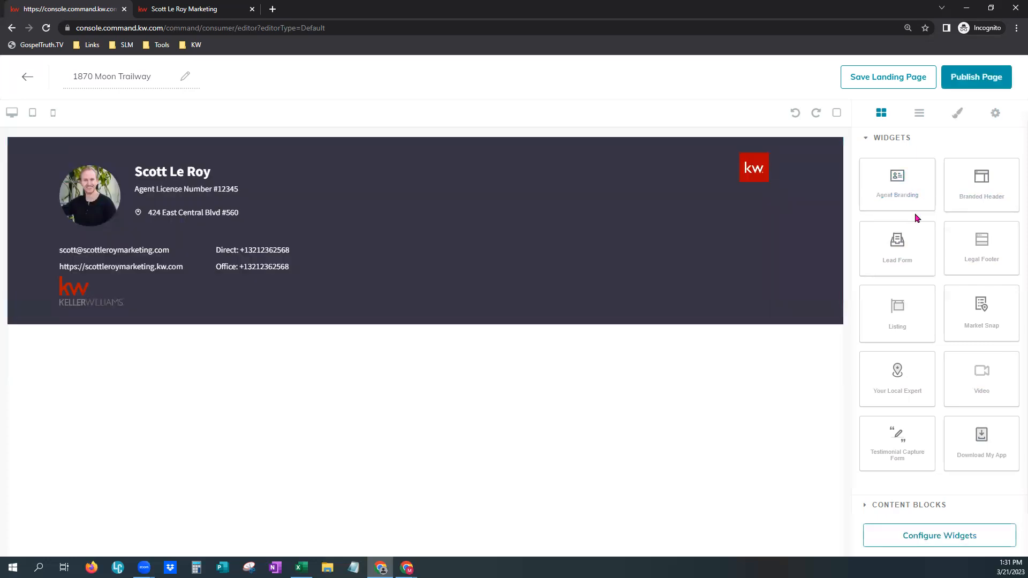
pyautogui.moveTo(968, 181); pyautogui.dragTo(690, 365)
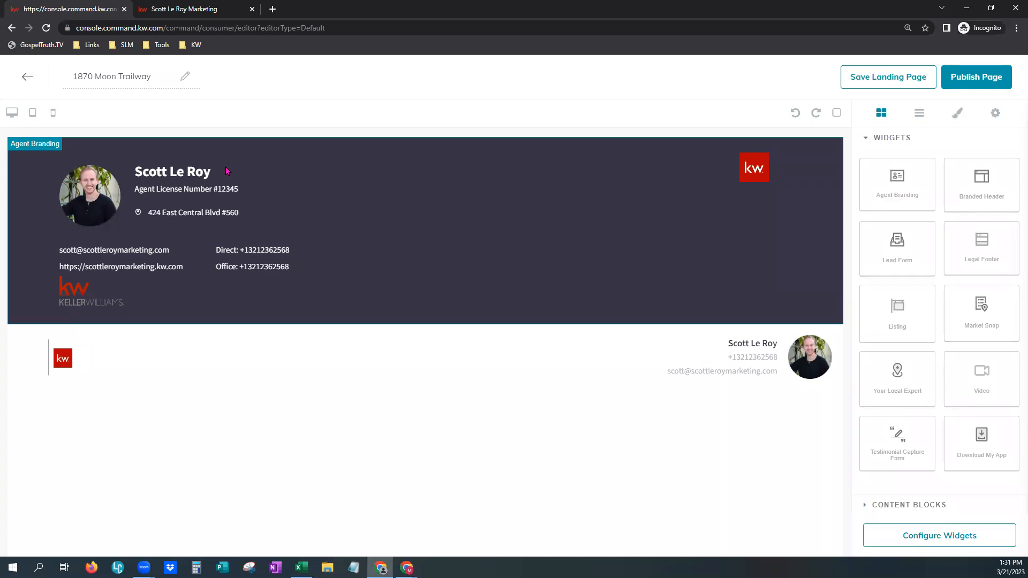
pyautogui.click(210, 9)
pyautogui.scroll(-10, 587, 393)
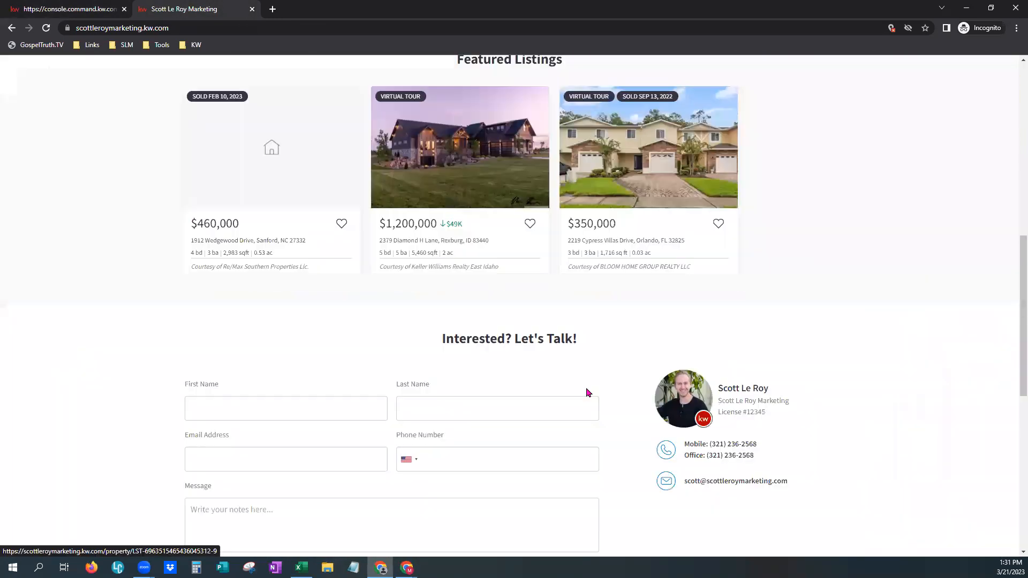
pyautogui.scroll(-8, 586, 392)
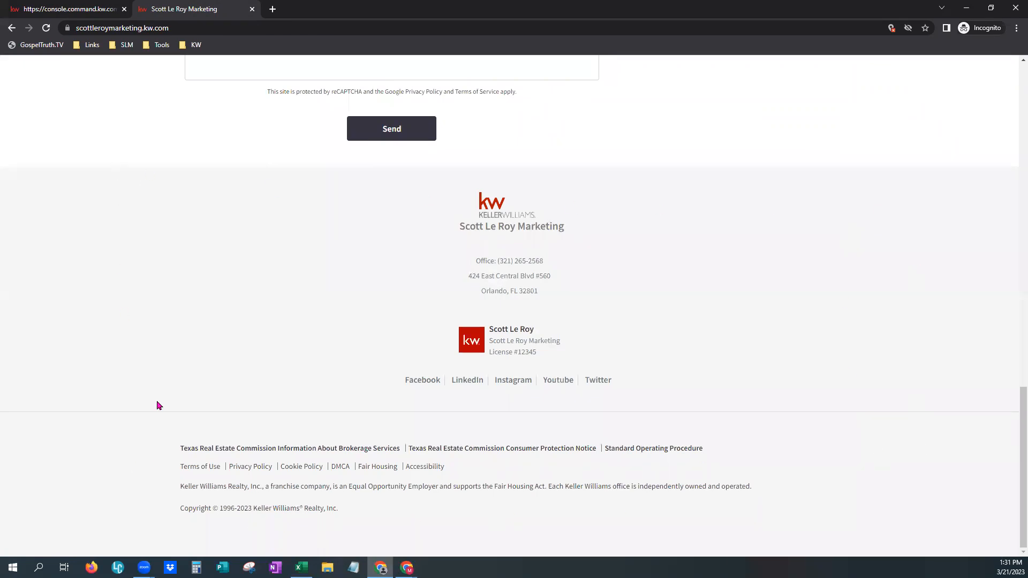
pyautogui.click(93, 10)
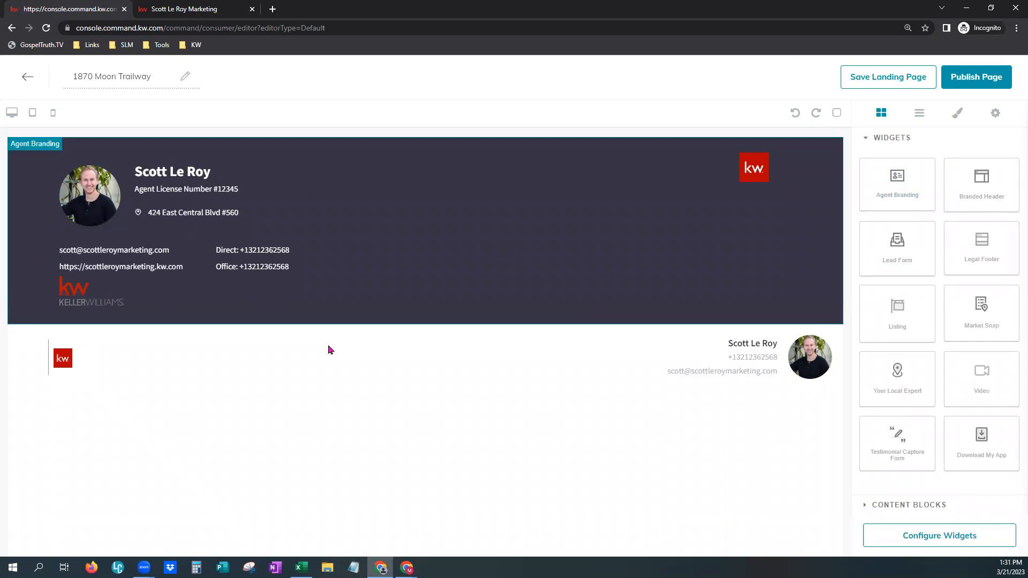
# - Drag a widget onto the canvas, then select the Agent Branding banner and delete it
pyautogui.moveTo(990, 201); pyautogui.dragTo(570, 349)
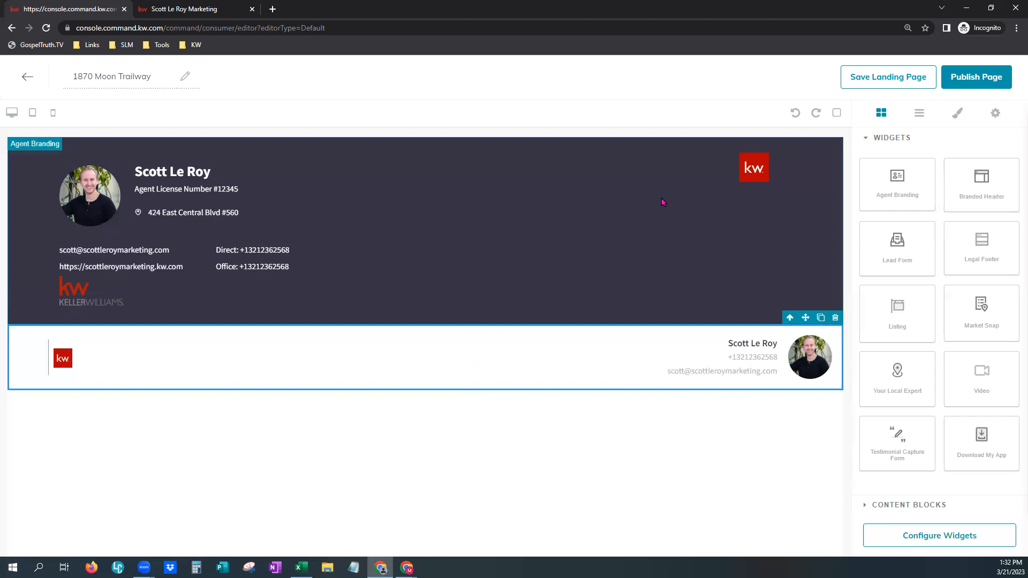
pyautogui.click(651, 230)
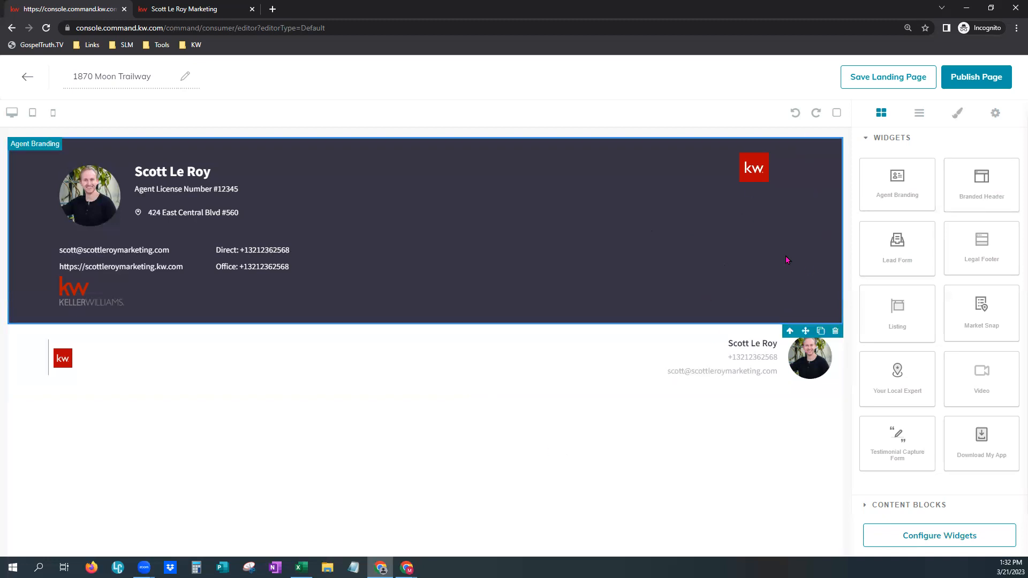
pyautogui.click(834, 332)
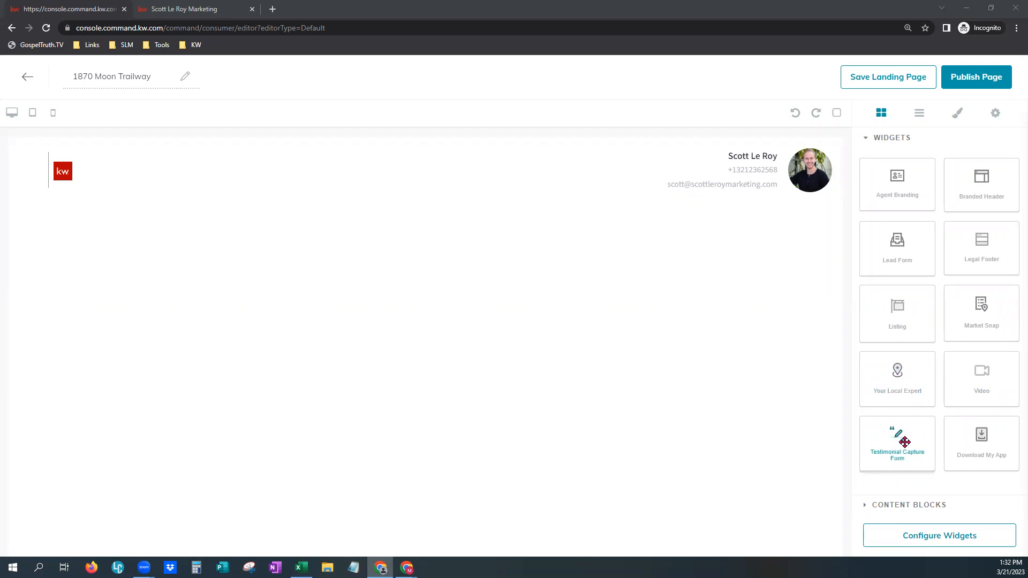
pyautogui.moveTo(905, 442); pyautogui.dragTo(672, 355)
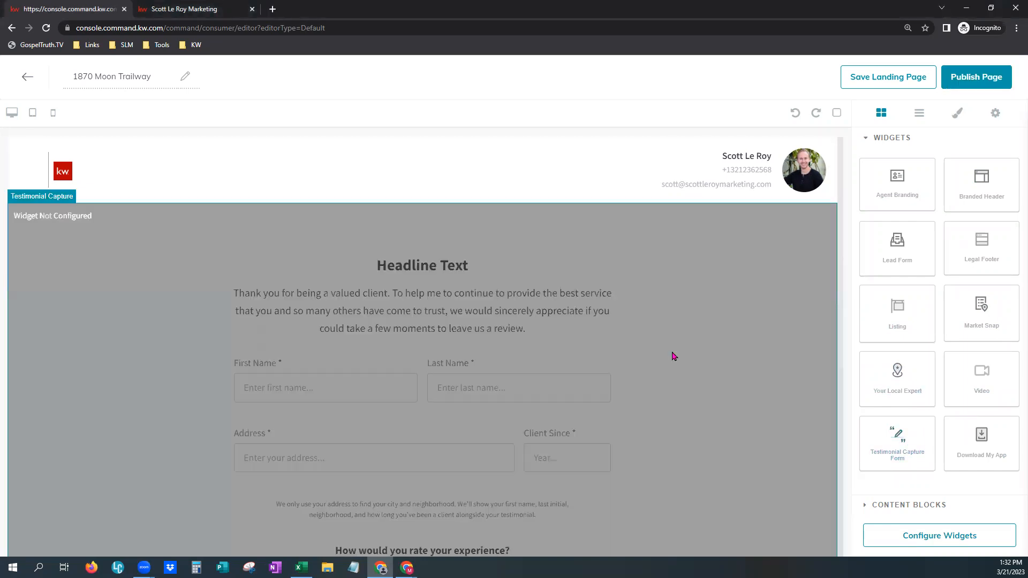
pyautogui.scroll(-2, 712, 373)
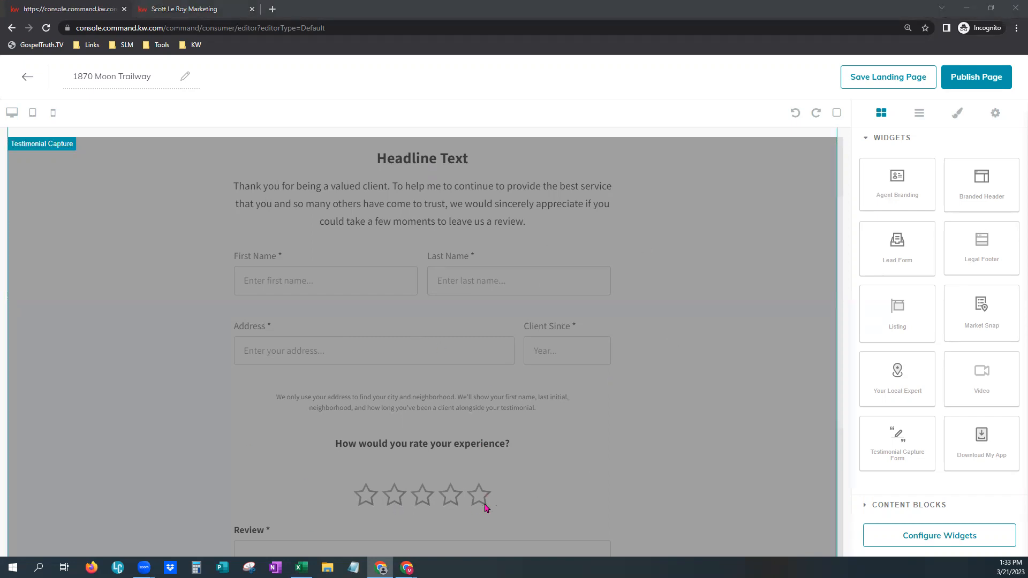
pyautogui.scroll(-4, 488, 504)
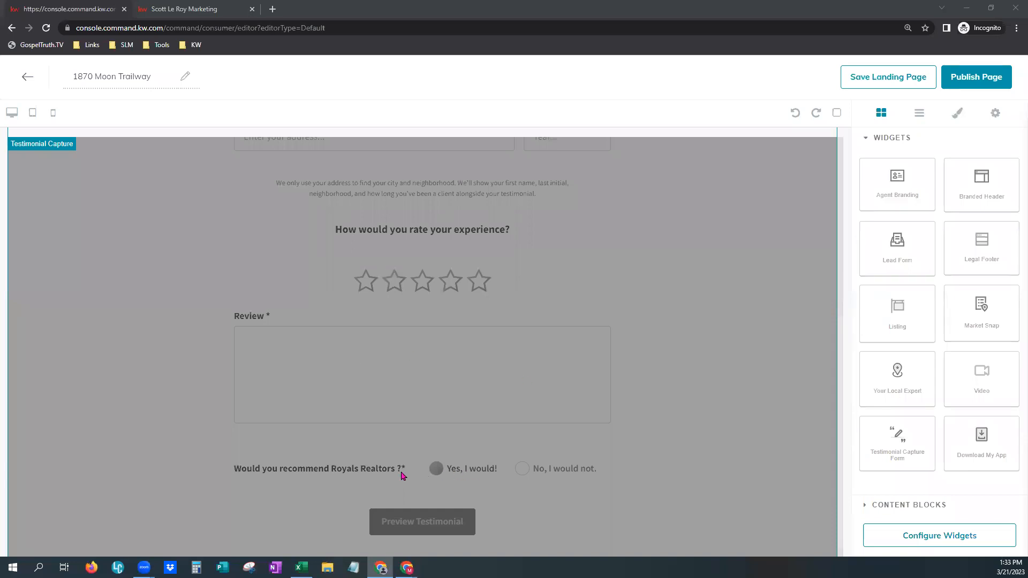
pyautogui.scroll(-1, 623, 499)
pyautogui.scroll(1, 623, 499)
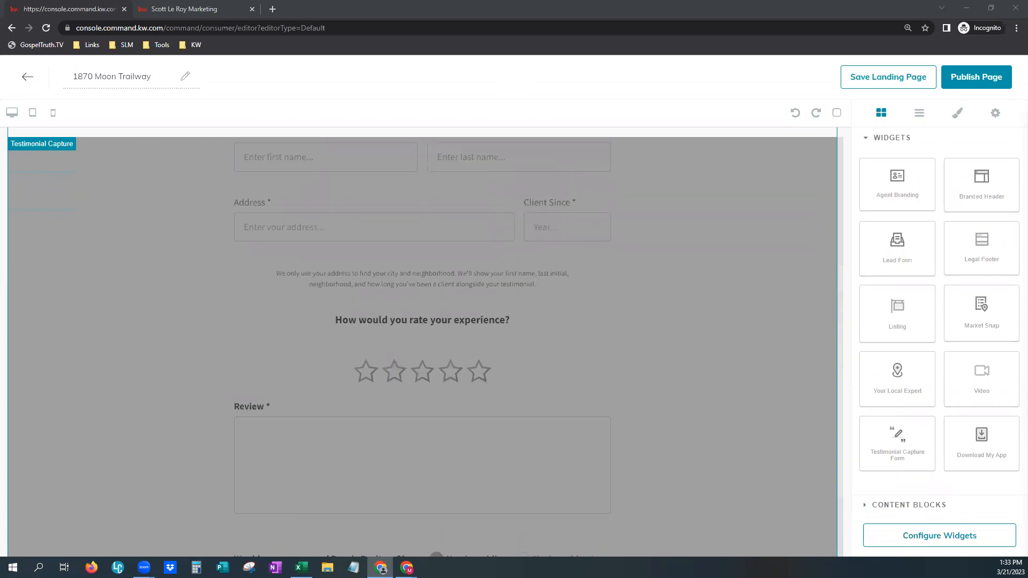
pyautogui.scroll(5, 648, 460)
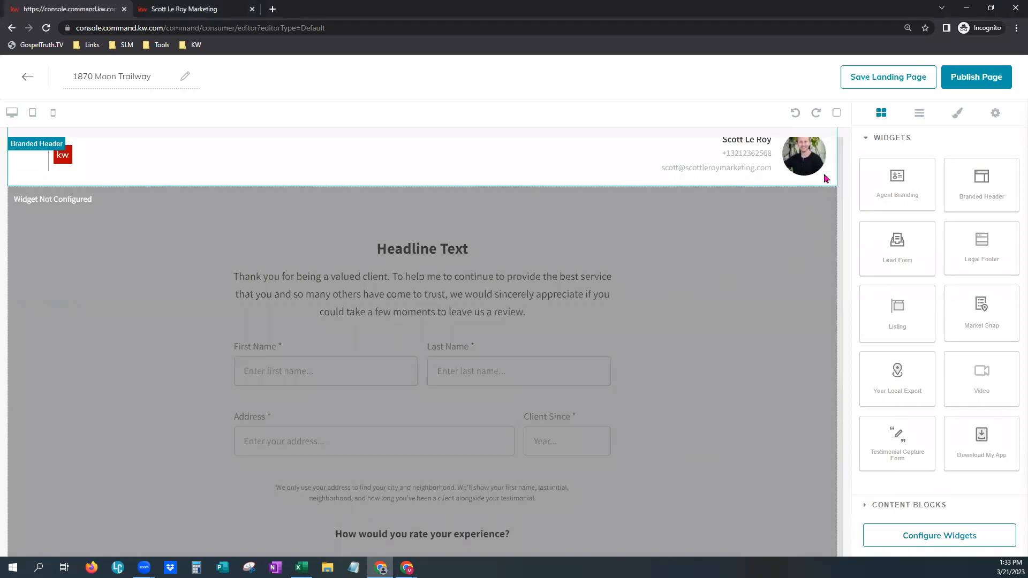
pyautogui.scroll(-6, 753, 465)
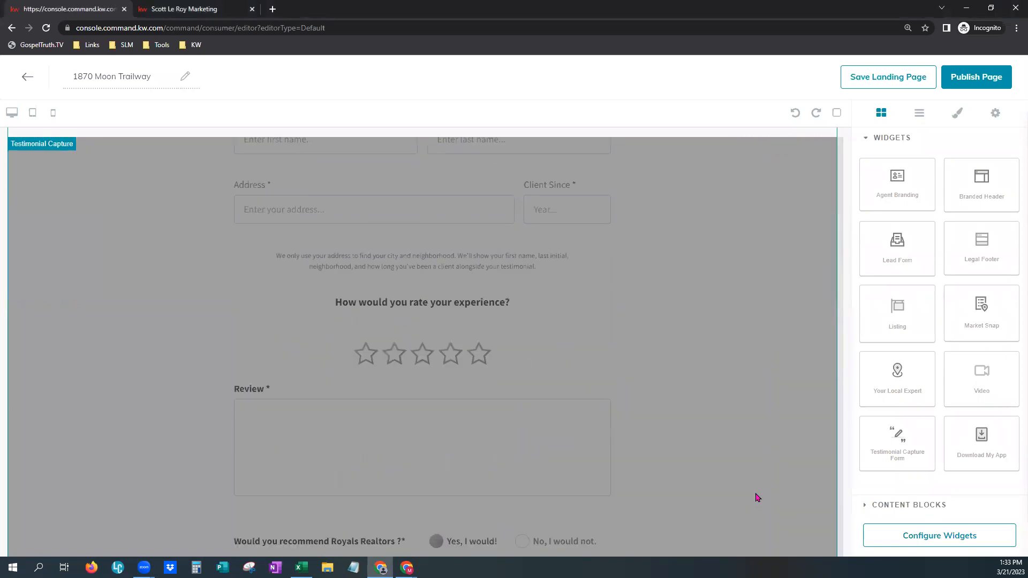
pyautogui.scroll(6, 795, 514)
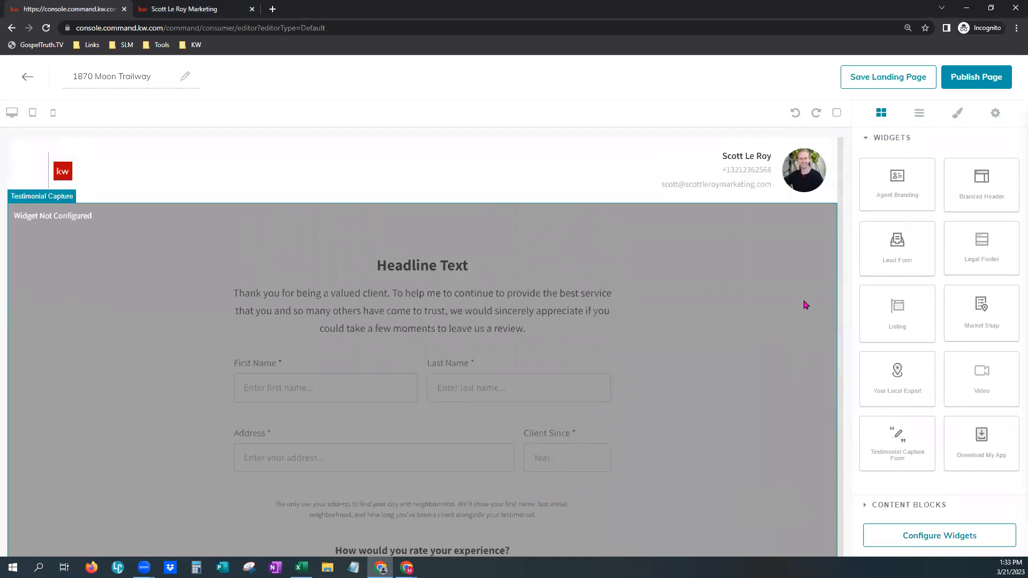
pyautogui.click(830, 197)
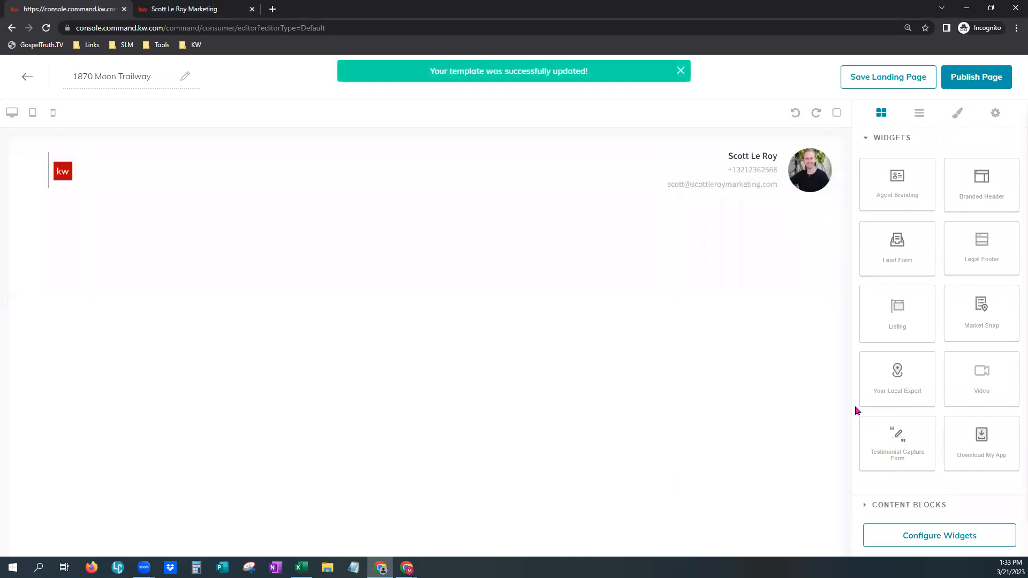
# - Add and delete a trial Your Local Expert section, then place Download My App under the Branded Header
pyautogui.moveTo(907, 371); pyautogui.dragTo(679, 354)
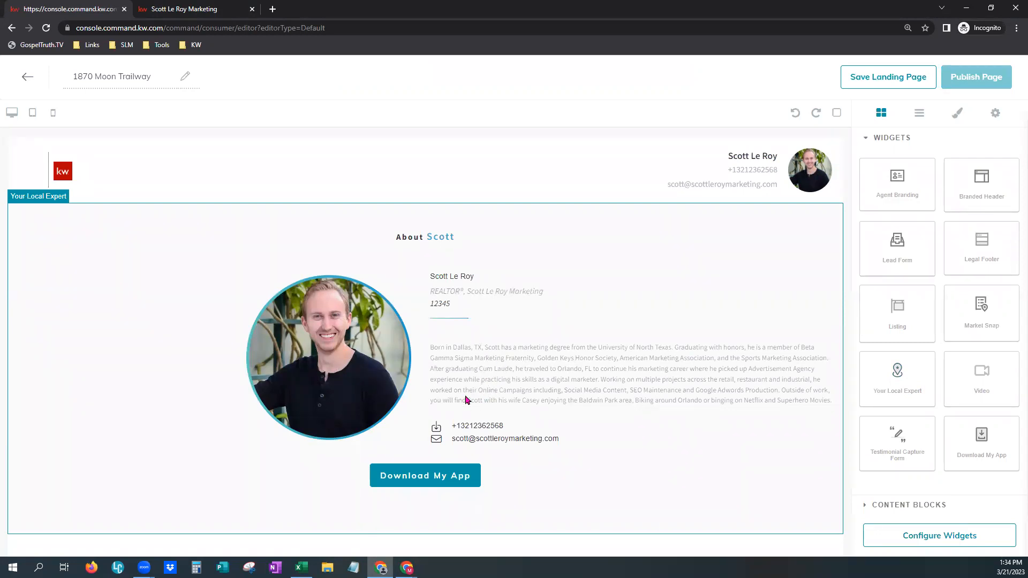
pyautogui.click(718, 313)
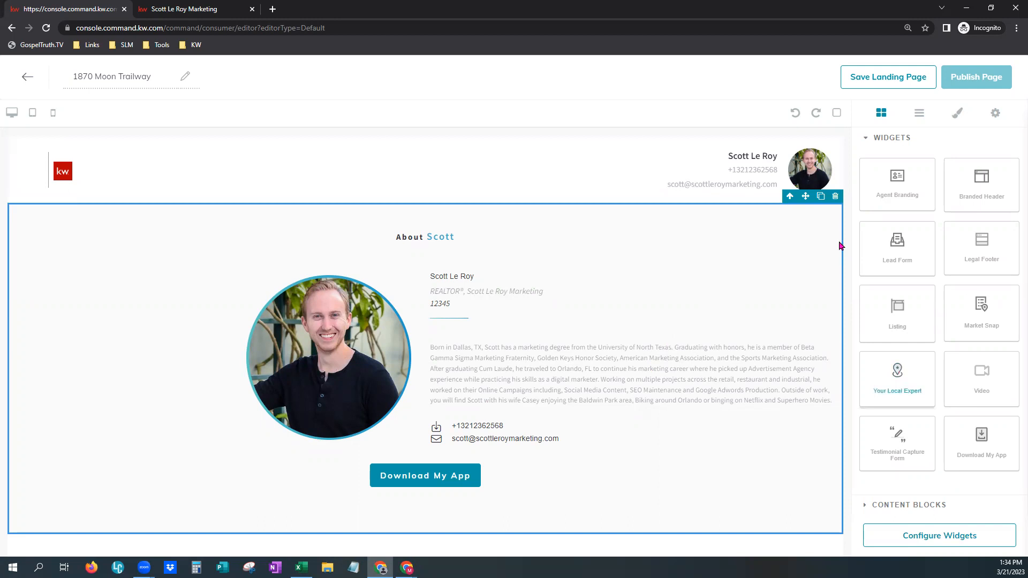
pyautogui.click(835, 197)
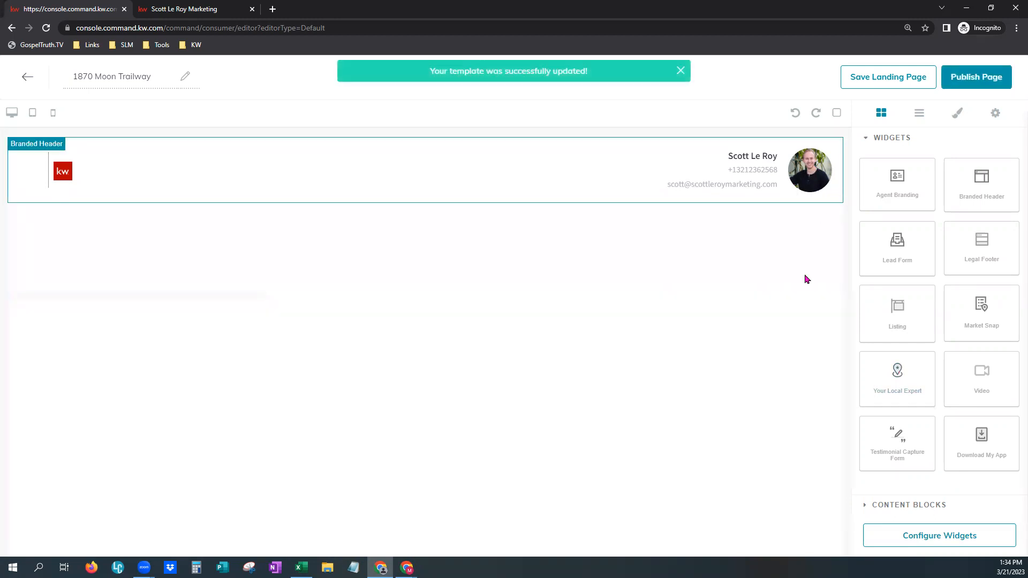
pyautogui.moveTo(985, 447); pyautogui.dragTo(562, 391)
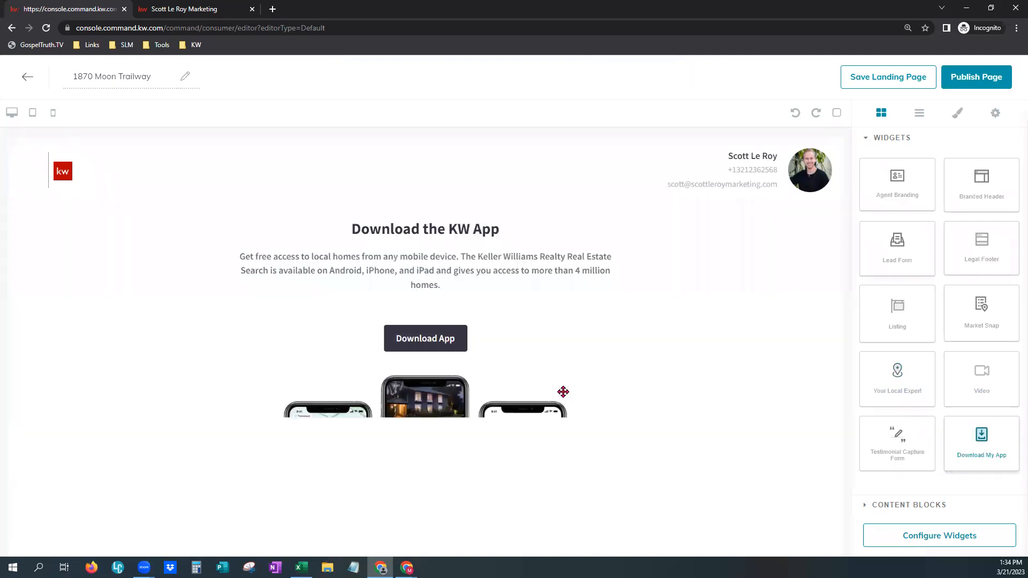
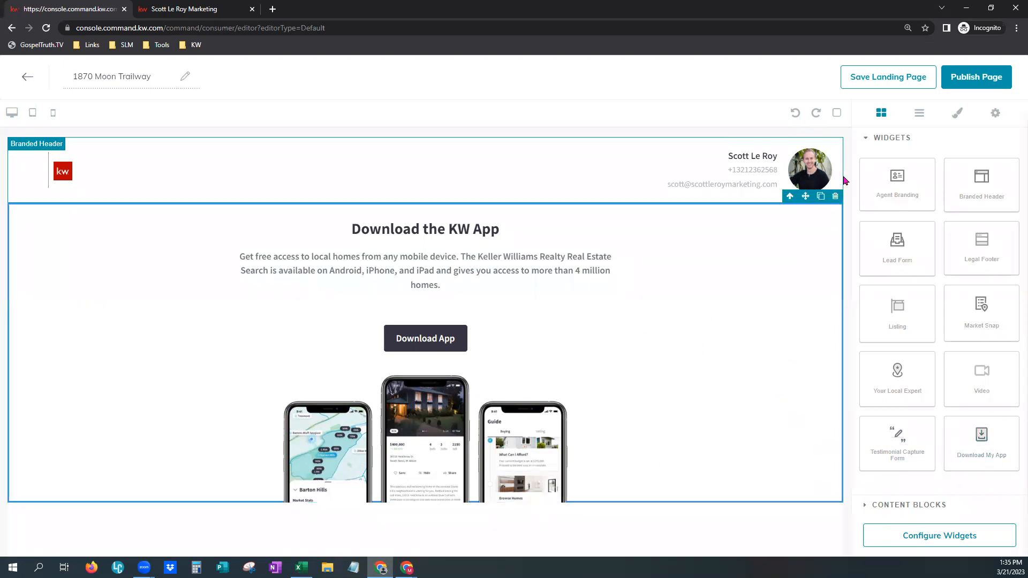
# - Delete the Download the KW App block below the branded header
pyautogui.click(835, 197)
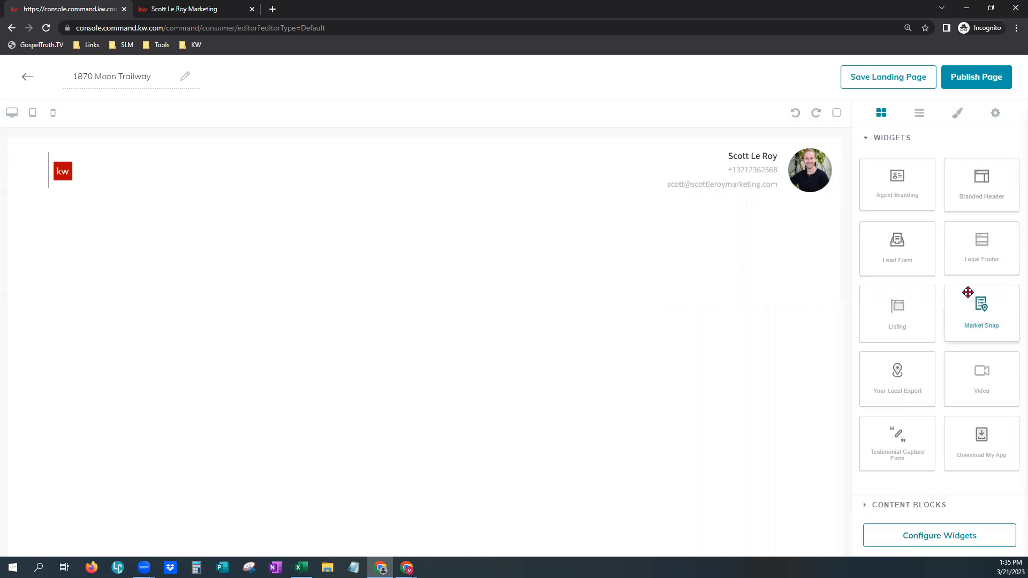
pyautogui.moveTo(985, 303); pyautogui.dragTo(622, 296)
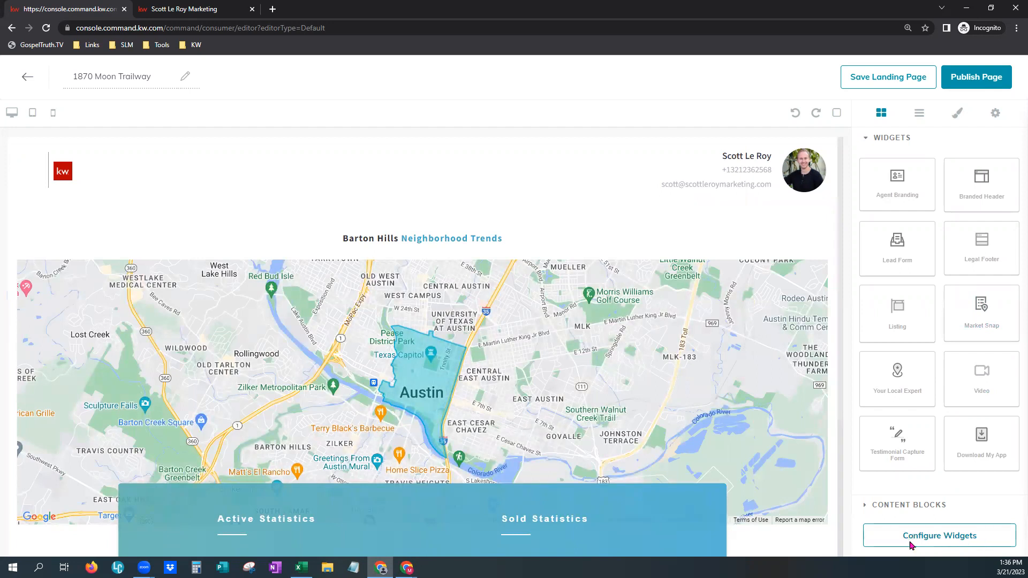
pyautogui.scroll(-1, 422, 303)
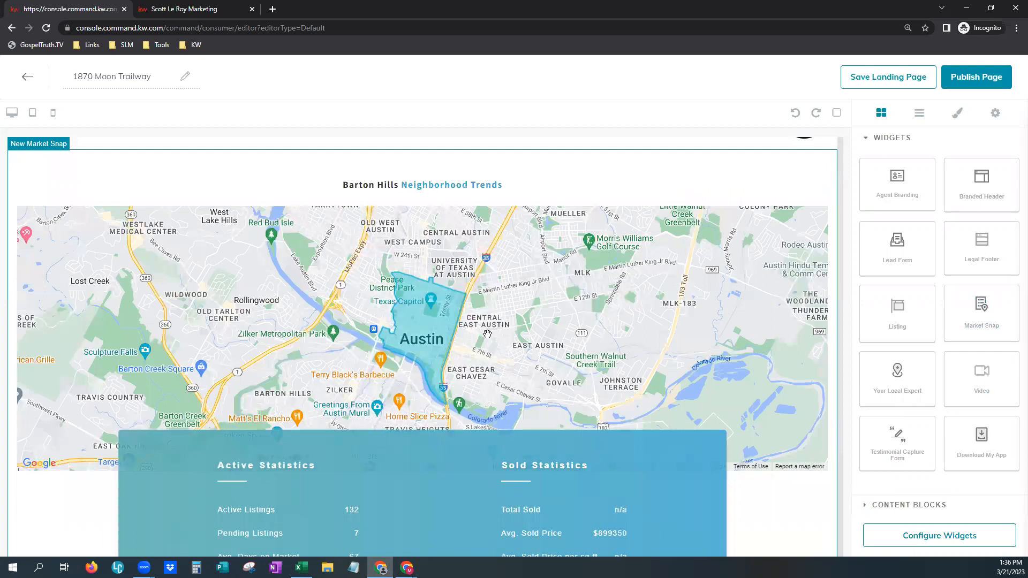
pyautogui.scroll(-3, 798, 498)
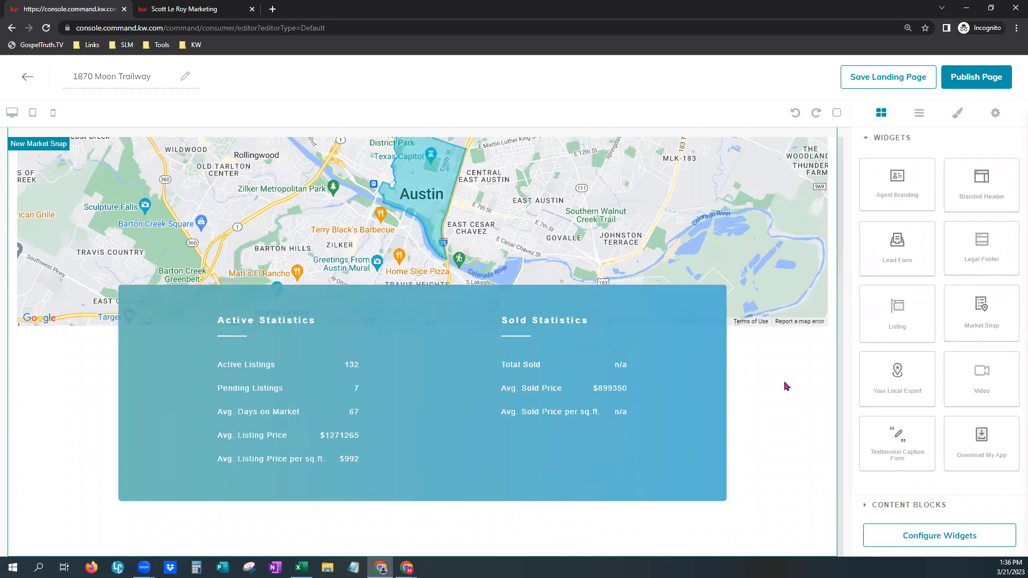
pyautogui.scroll(3, 791, 399)
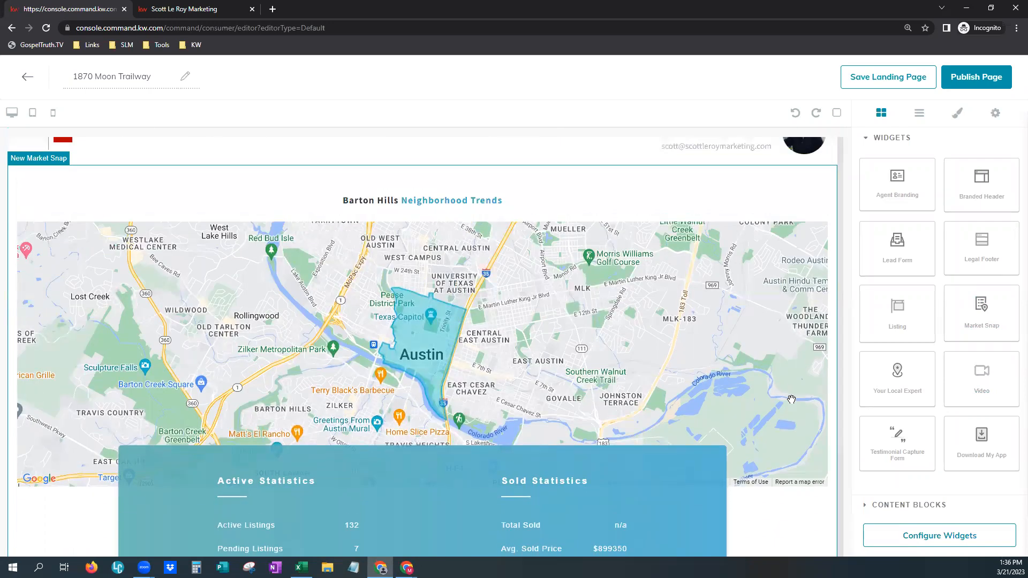
pyautogui.scroll(1, 791, 399)
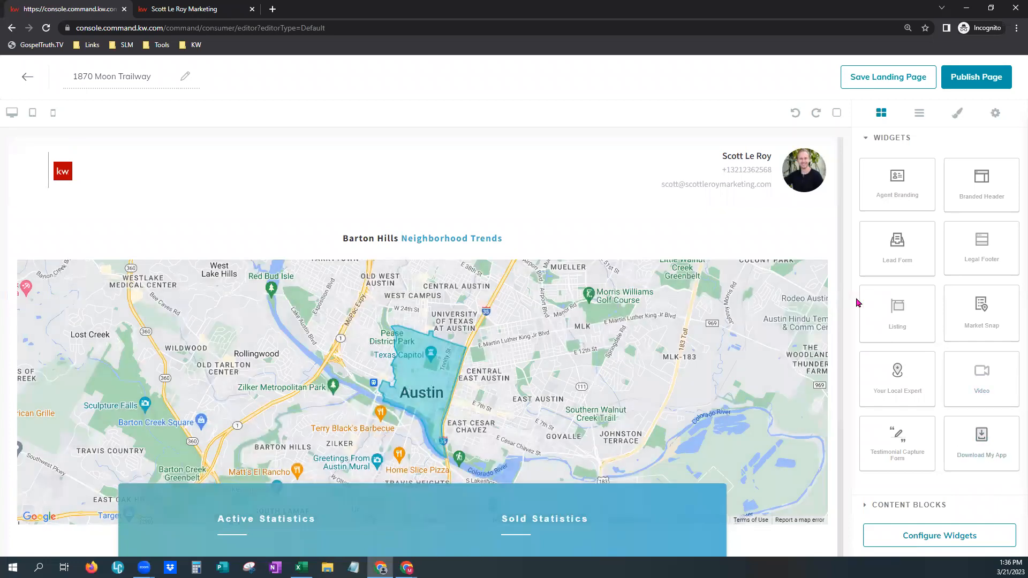
pyautogui.click(734, 233)
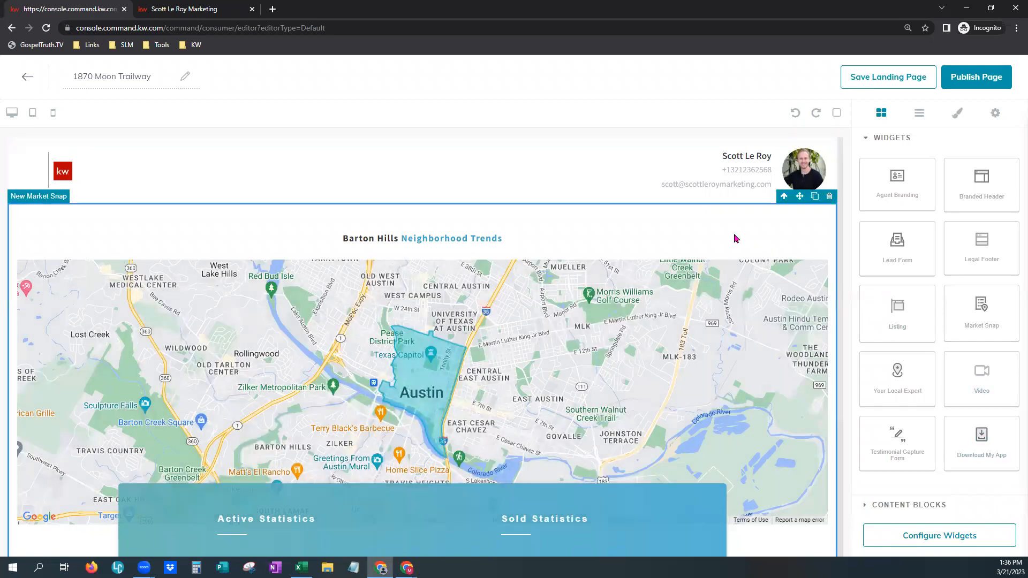
pyautogui.click(830, 196)
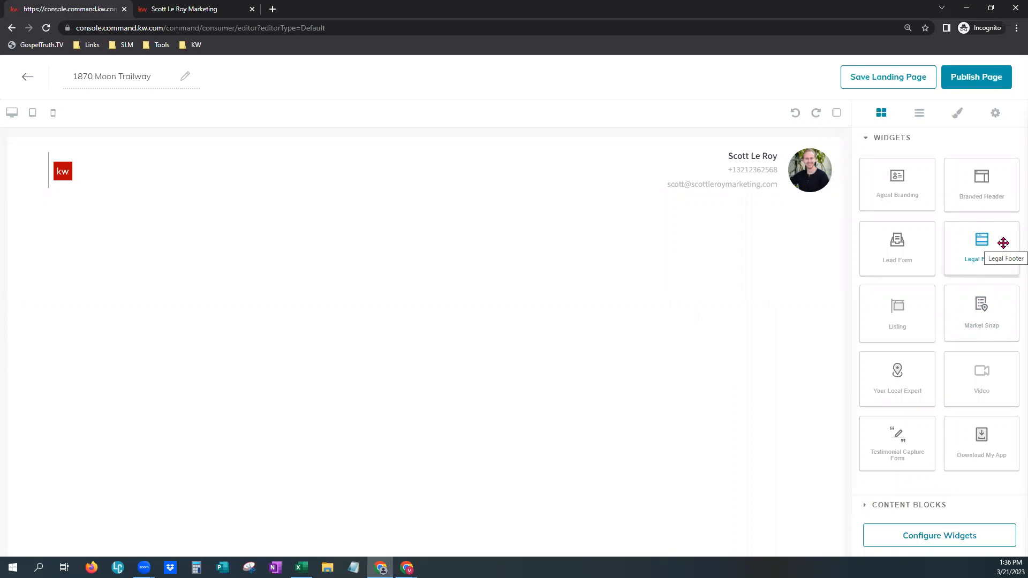
pyautogui.moveTo(1003, 243); pyautogui.dragTo(562, 287)
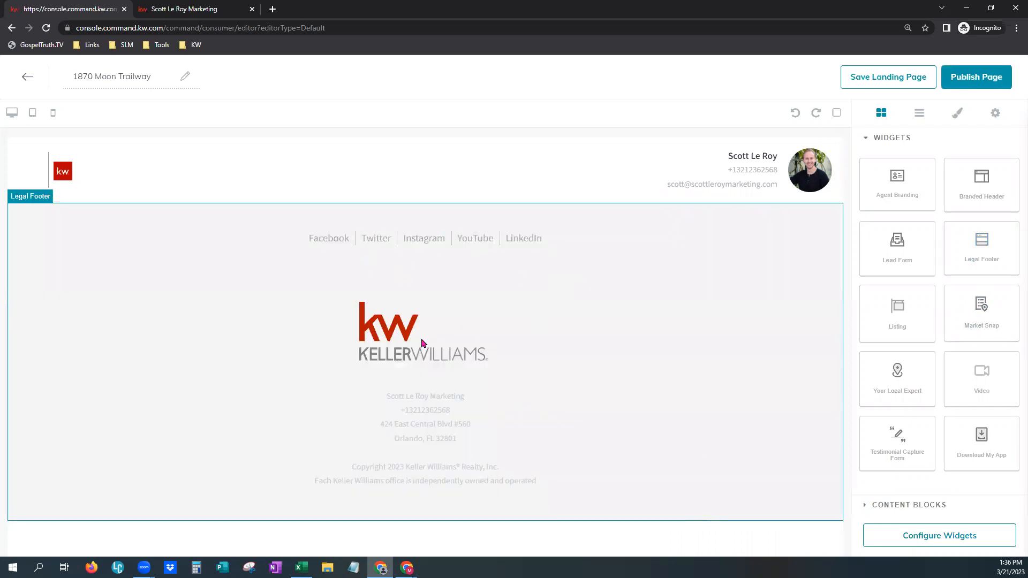
pyautogui.click(682, 308)
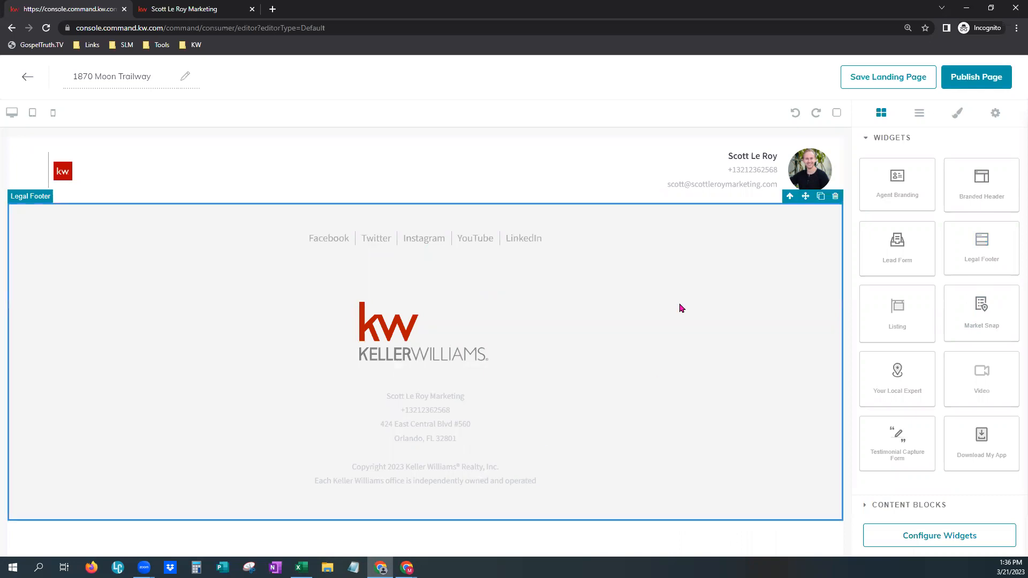
pyautogui.click(835, 196)
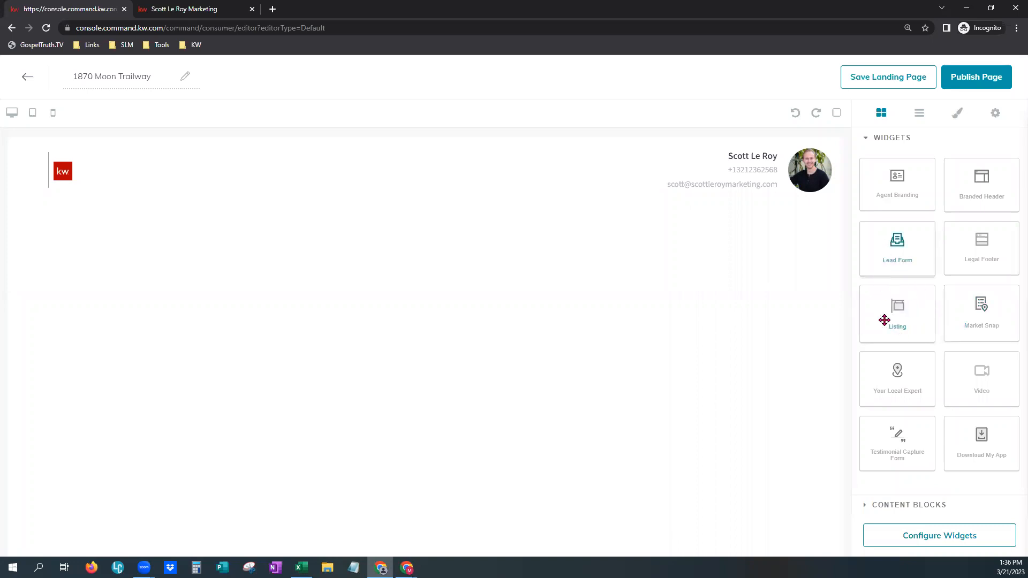
# - Place a Listing widget under the header and a Lead Form widget below it
pyautogui.moveTo(910, 316); pyautogui.dragTo(682, 298)
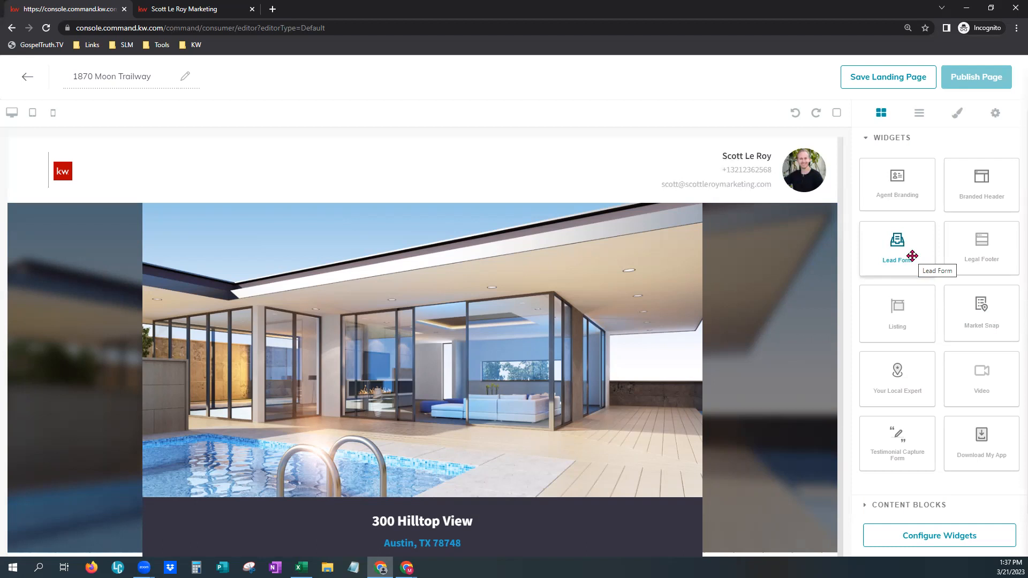
pyautogui.moveTo(912, 256); pyautogui.dragTo(681, 551)
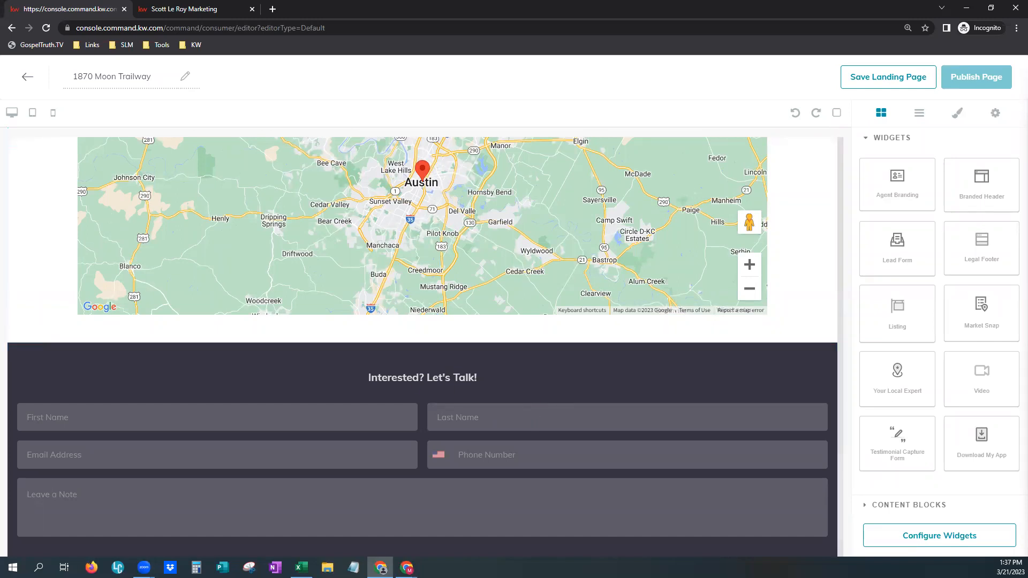
pyautogui.scroll(-2, 718, 410)
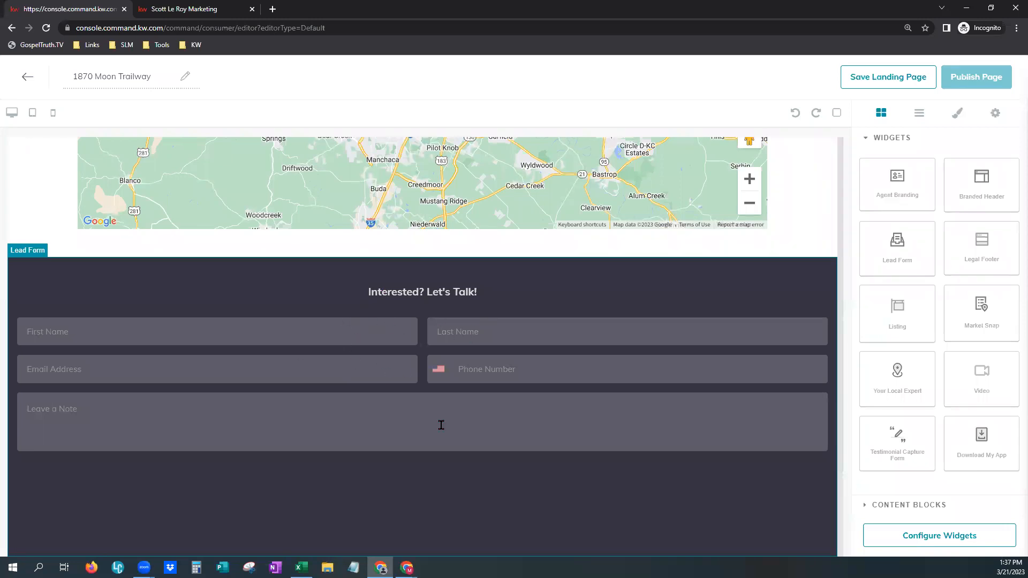
pyautogui.scroll(8, 542, 487)
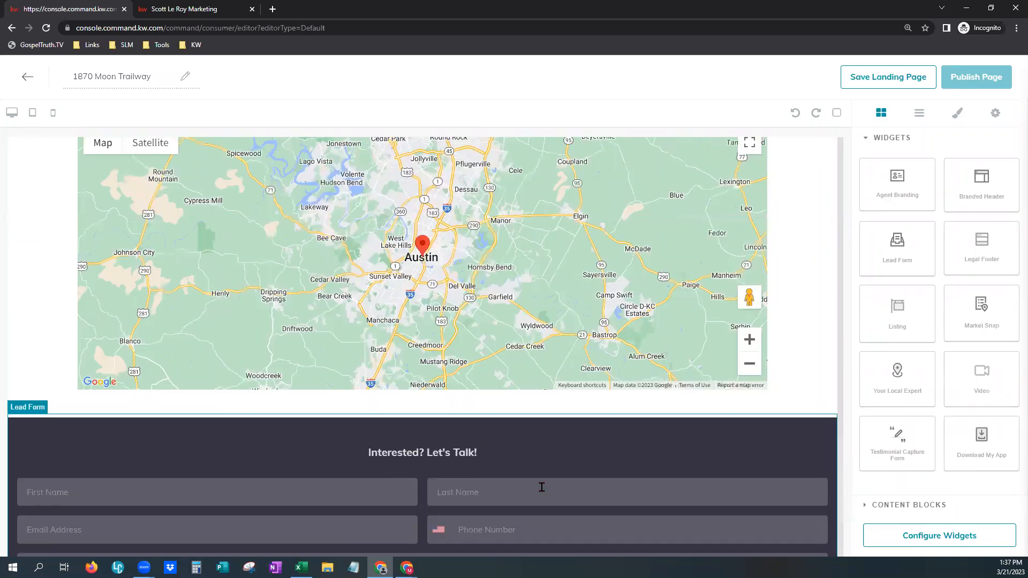
pyautogui.scroll(10, 543, 492)
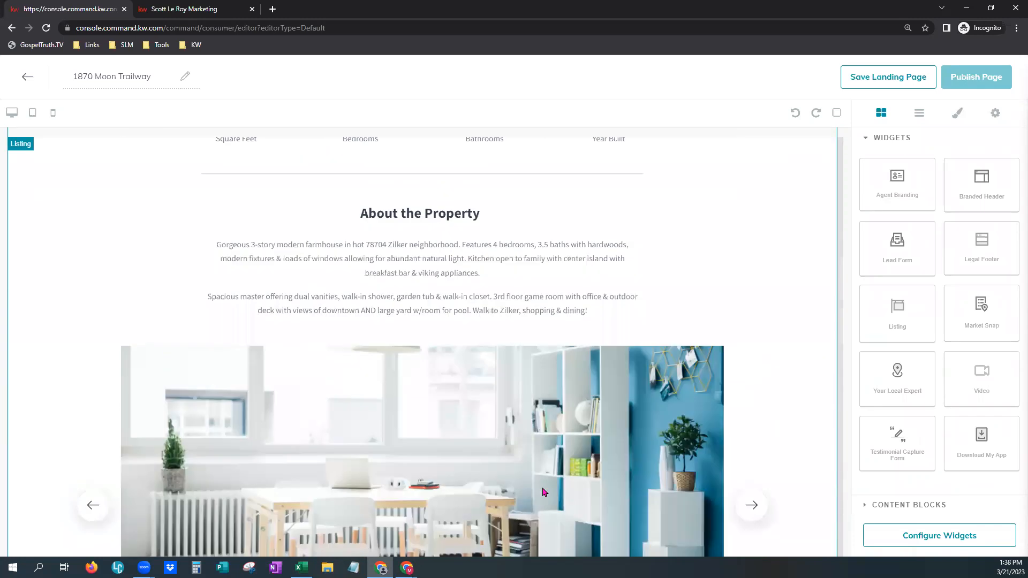
pyautogui.scroll(4, 543, 491)
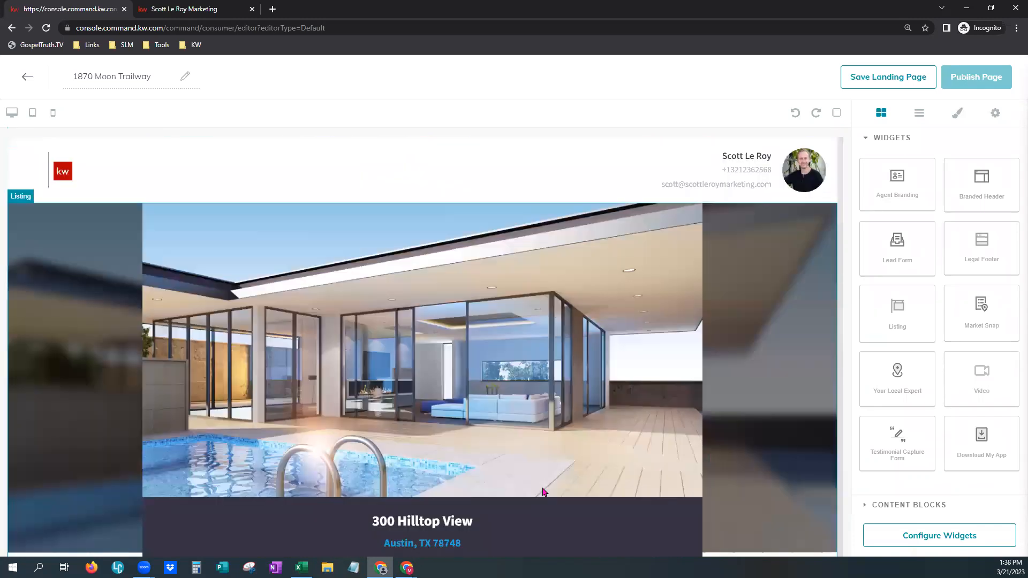
# - Open Configure Widgets and step back to the Branded Header 1/3 settings
pyautogui.click(908, 509)
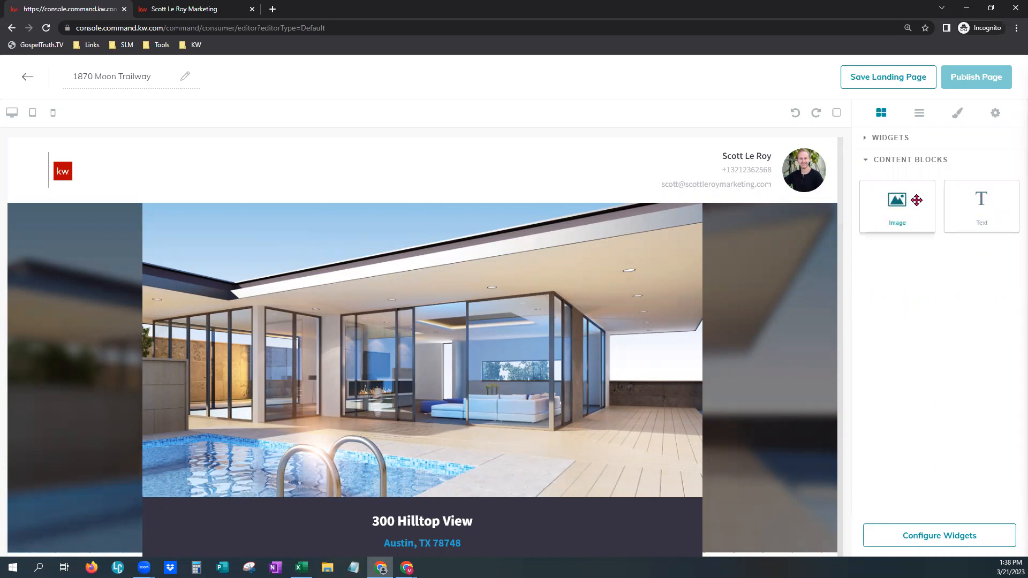
pyautogui.click(898, 141)
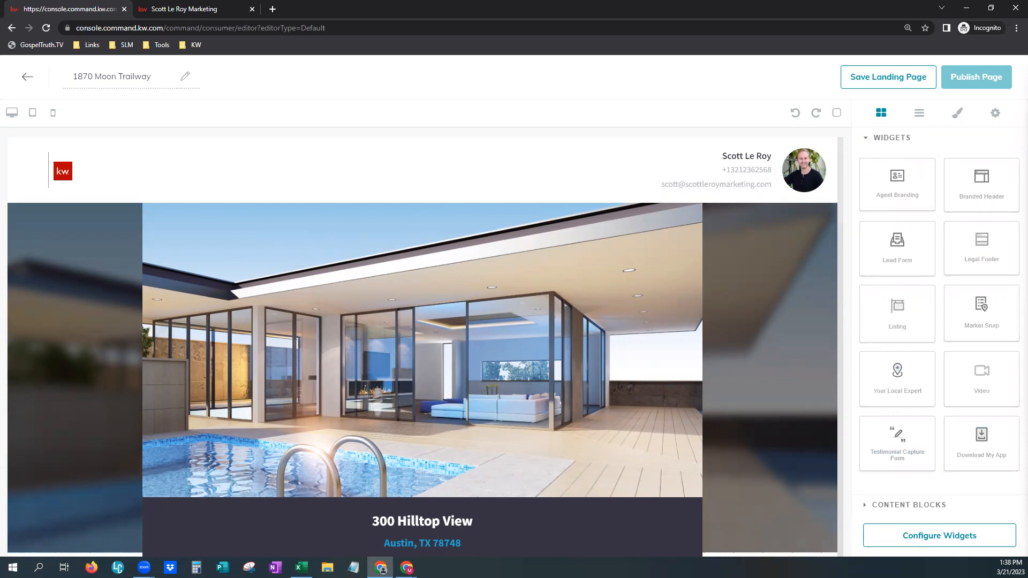
pyautogui.click(987, 548)
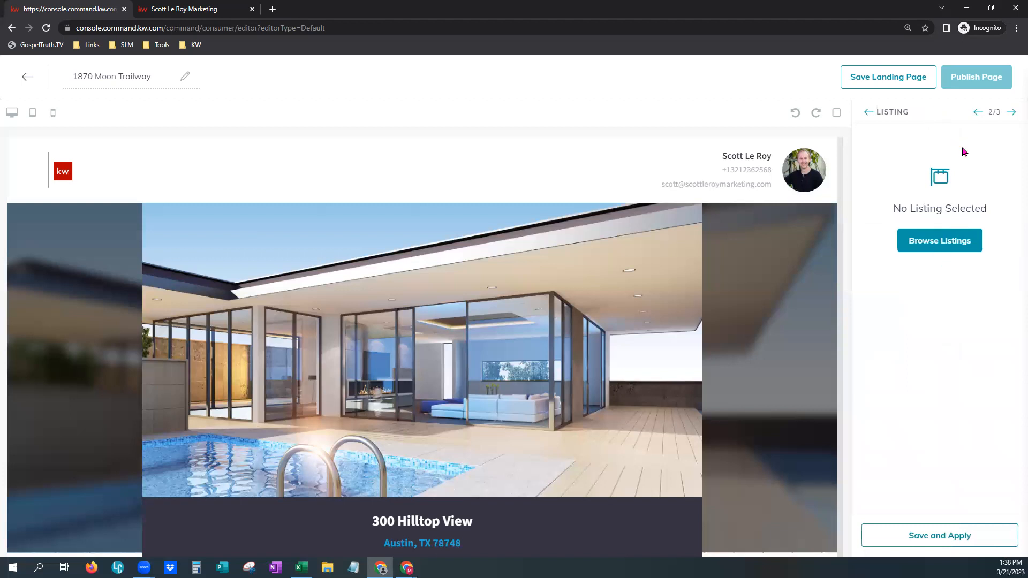
pyautogui.click(978, 112)
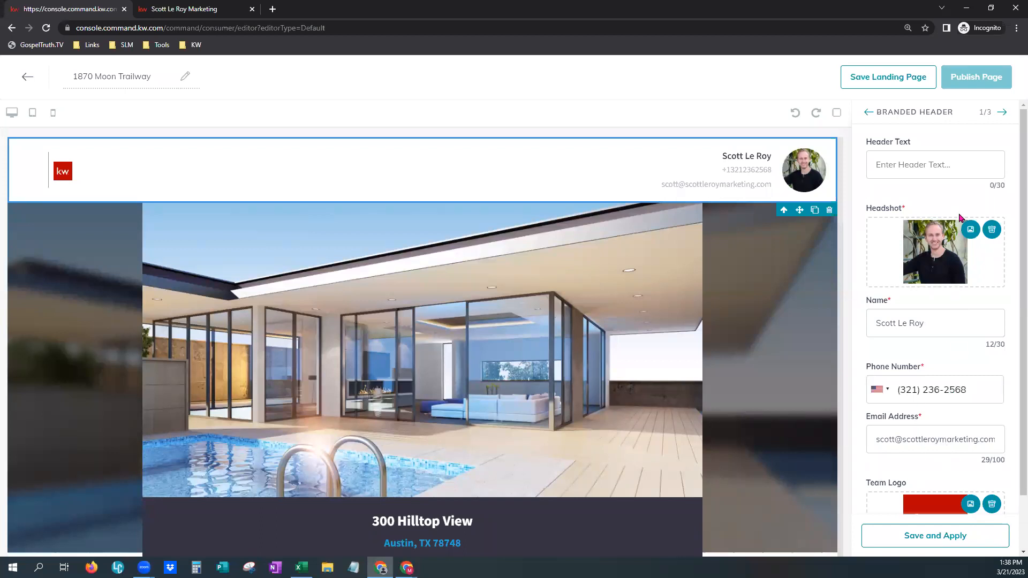
pyautogui.click(926, 167)
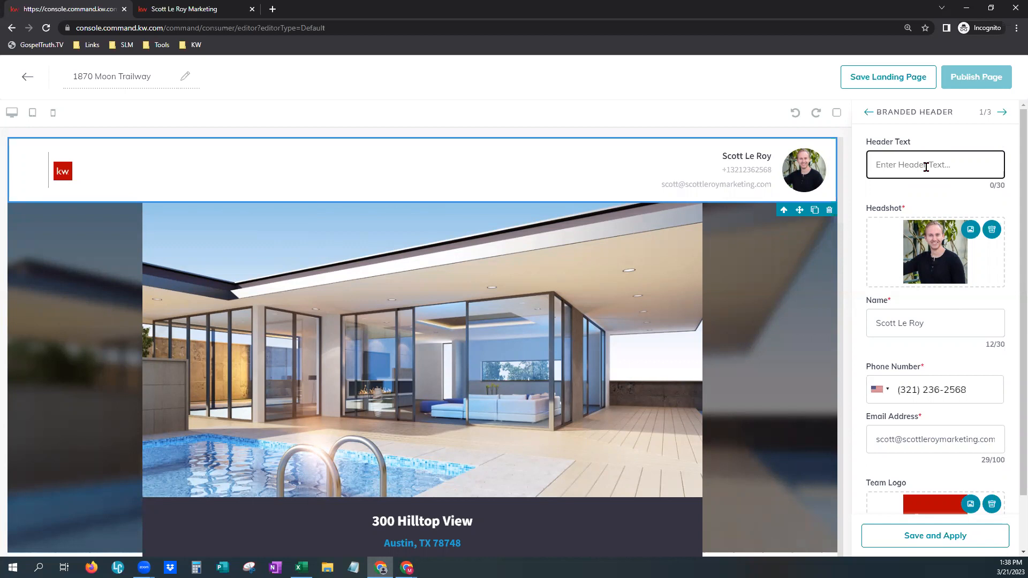
pyautogui.click(943, 540)
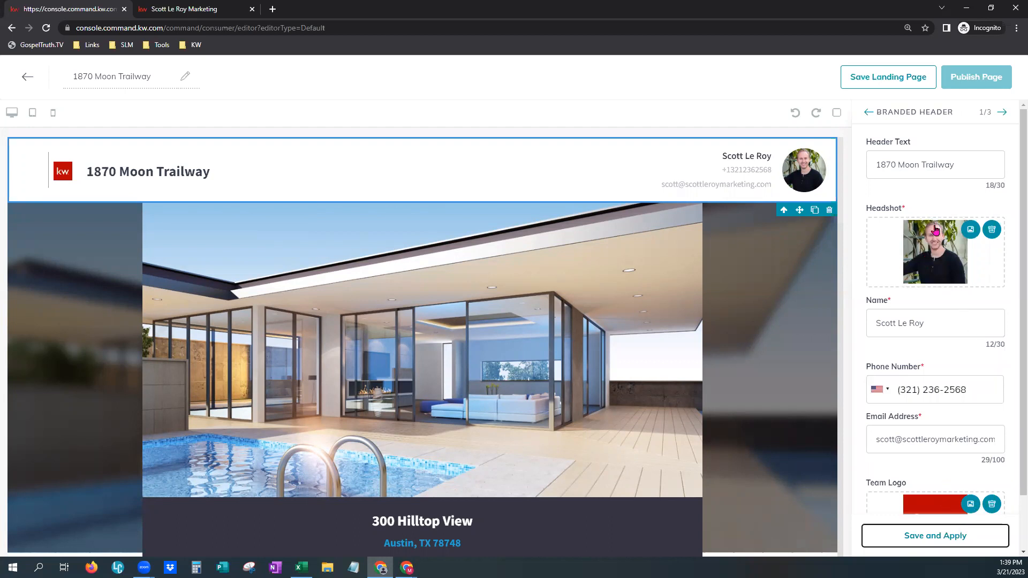
pyautogui.click(1002, 114)
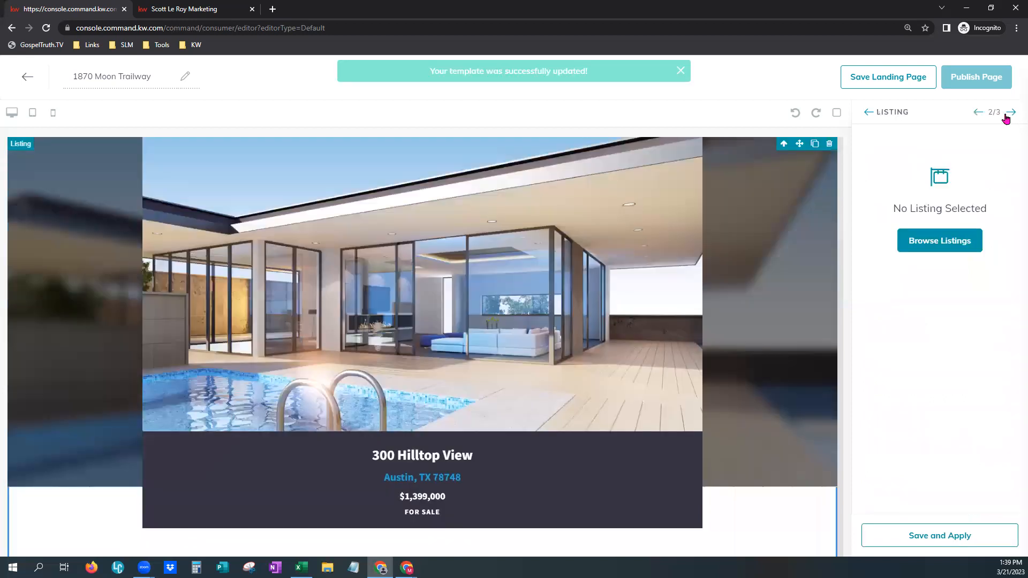
# - Browse listings and search for IR979524
pyautogui.click(946, 249)
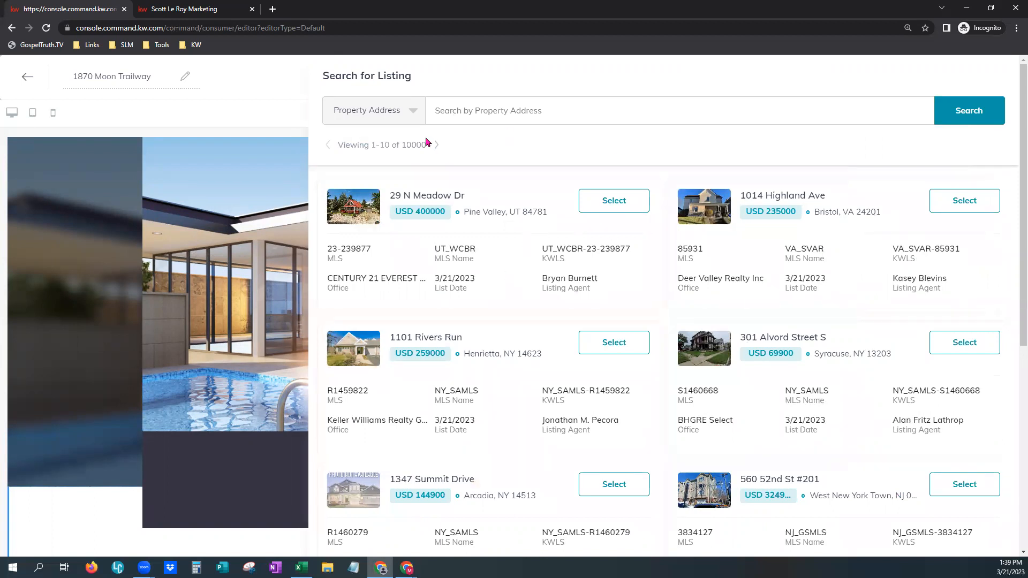
pyautogui.click(414, 117)
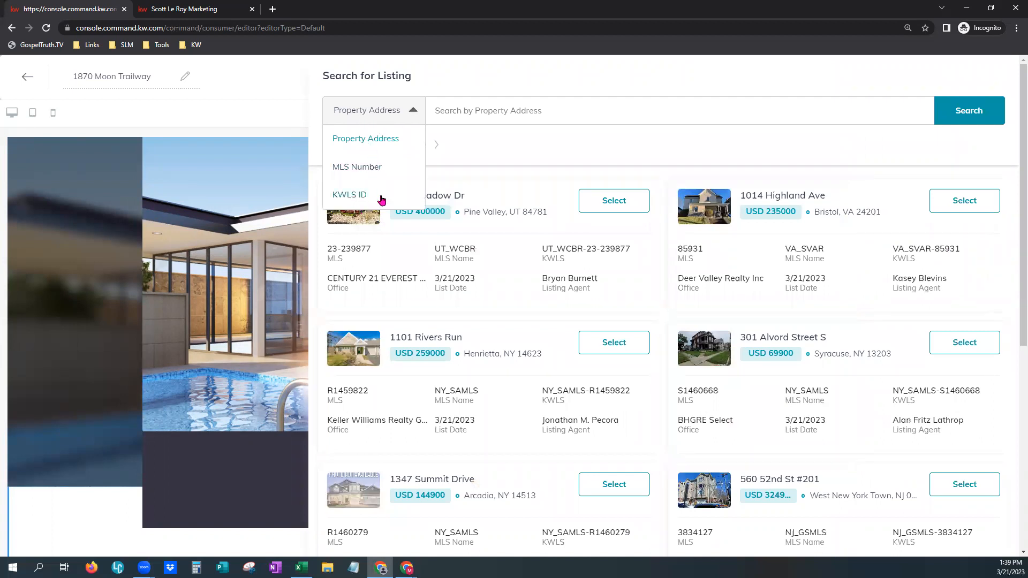
pyautogui.click(494, 104)
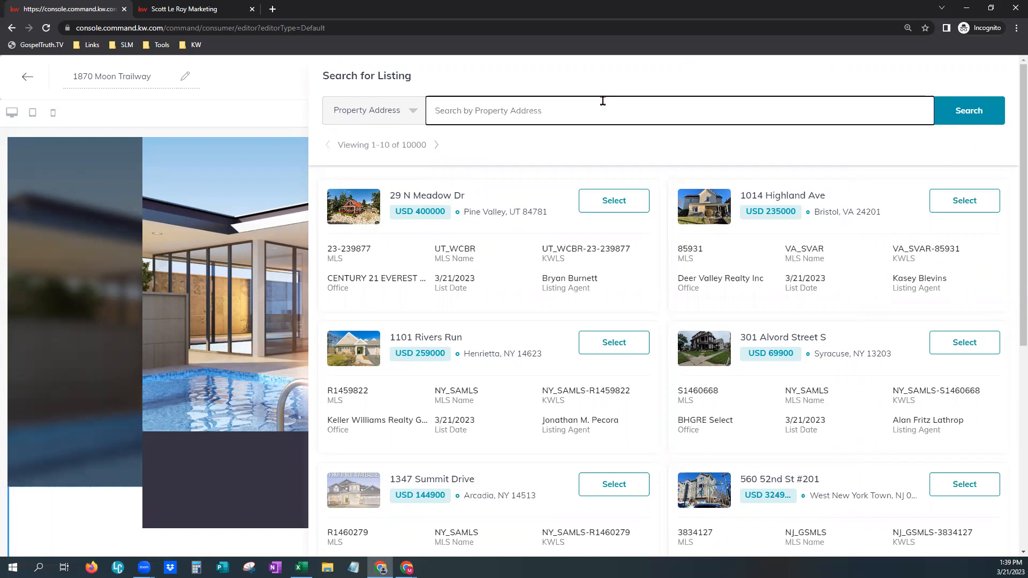
pyautogui.write('IR979524')
pyautogui.click(981, 115)
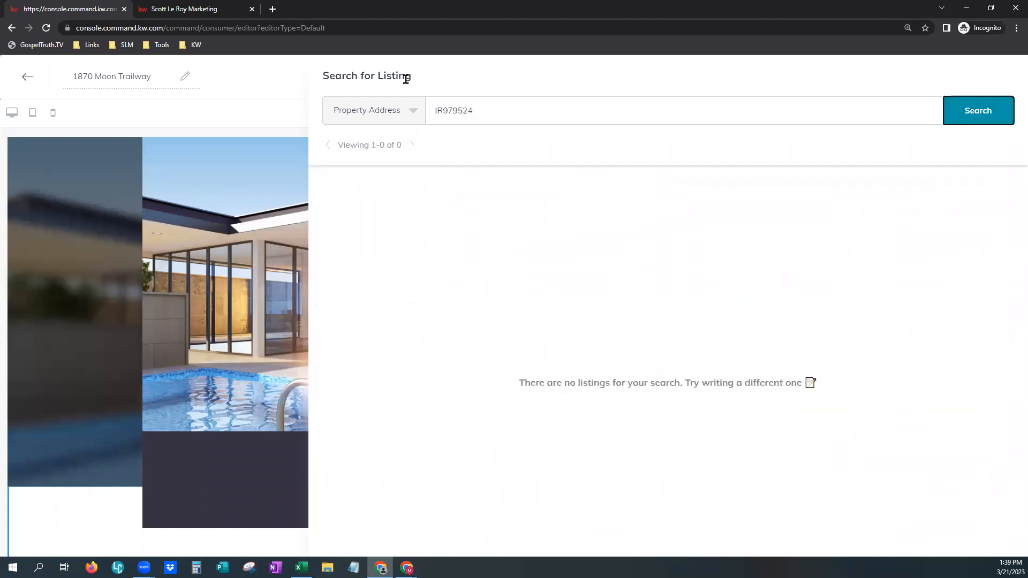
pyautogui.click(488, 108)
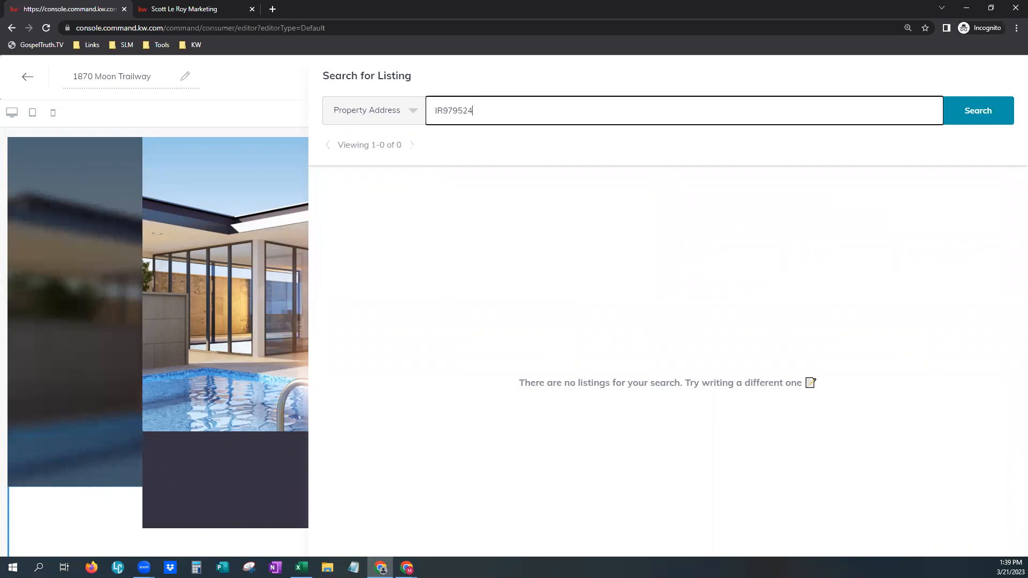
pyautogui.moveTo(444, 110); pyautogui.dragTo(432, 112)
pyautogui.press('BackSpace')
pyautogui.click(410, 109)
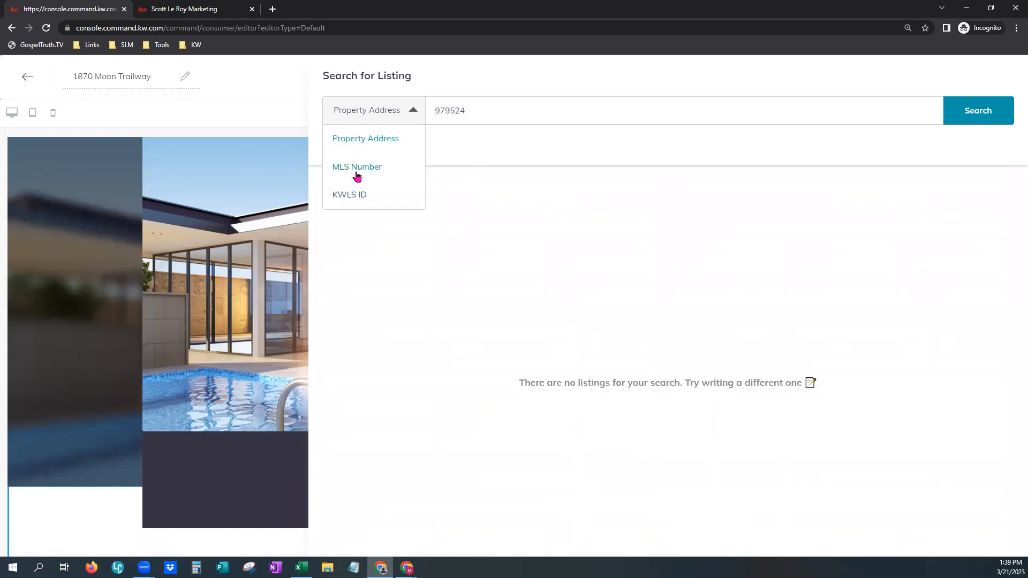
pyautogui.click(389, 169)
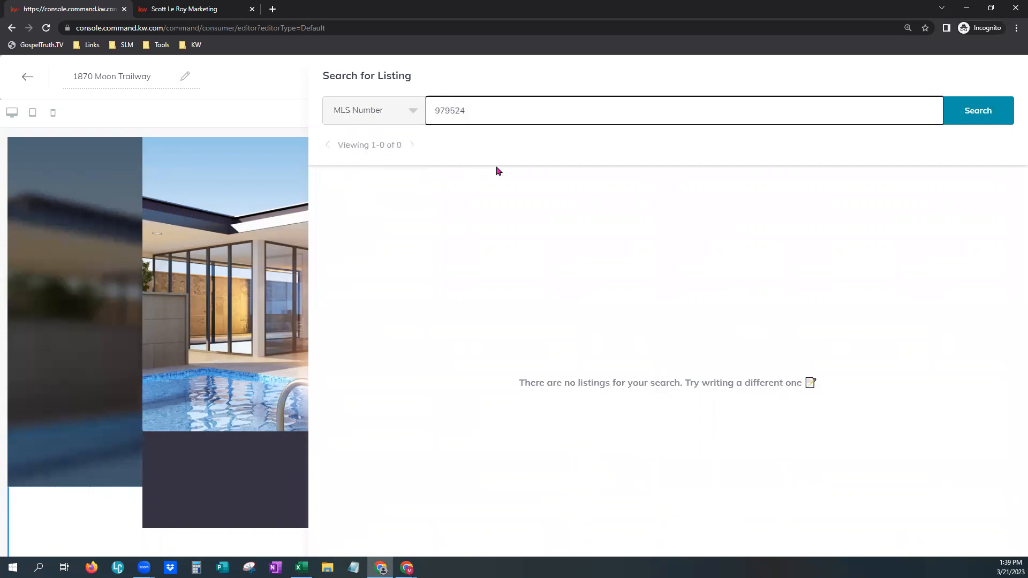
pyautogui.write('IR')
pyautogui.click(999, 119)
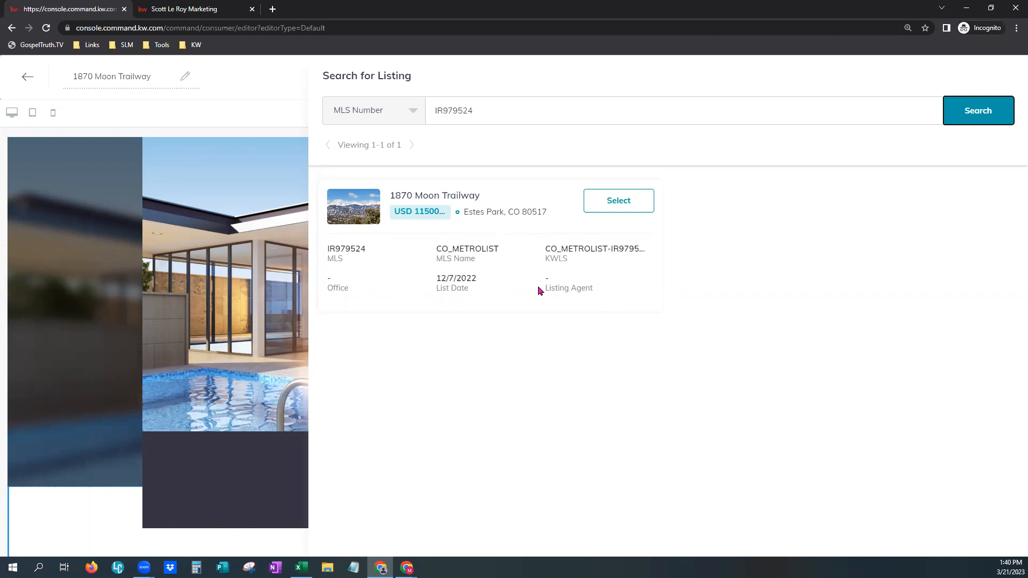
pyautogui.click(634, 203)
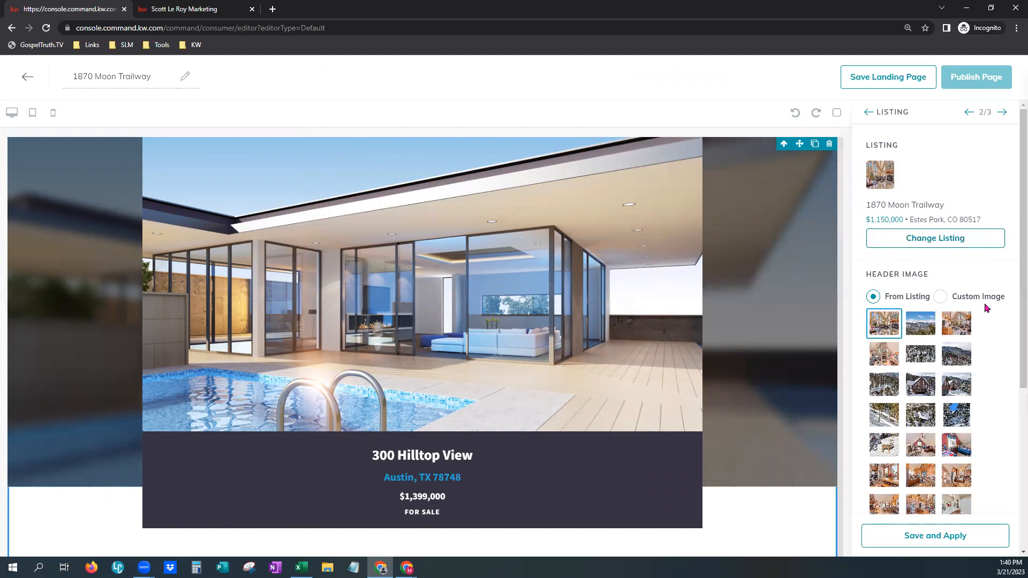
# - Try the snowy cabin photo as the listing header image and save it
pyautogui.scroll(-3, 985, 306)
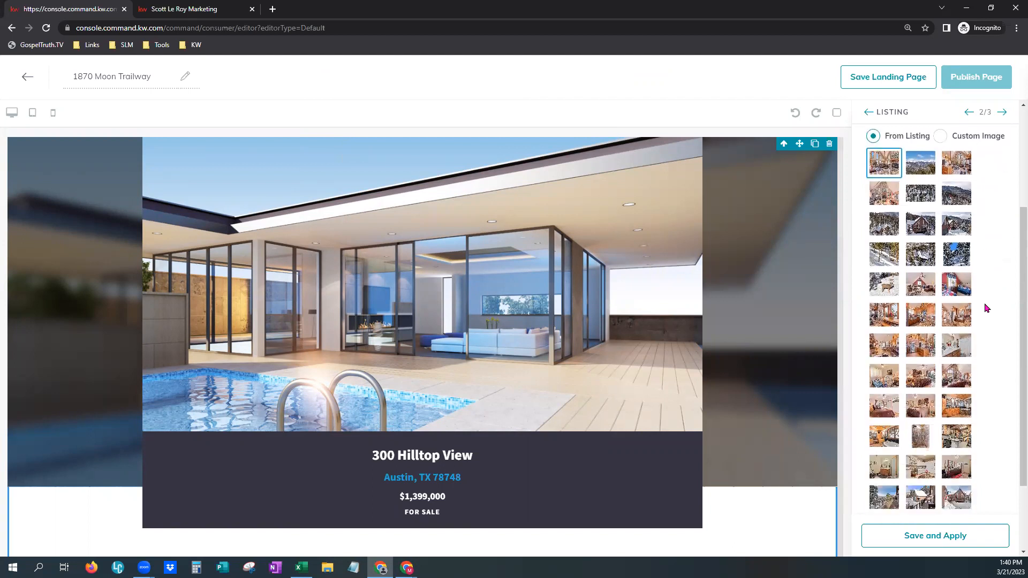
pyautogui.scroll(-2, 949, 448)
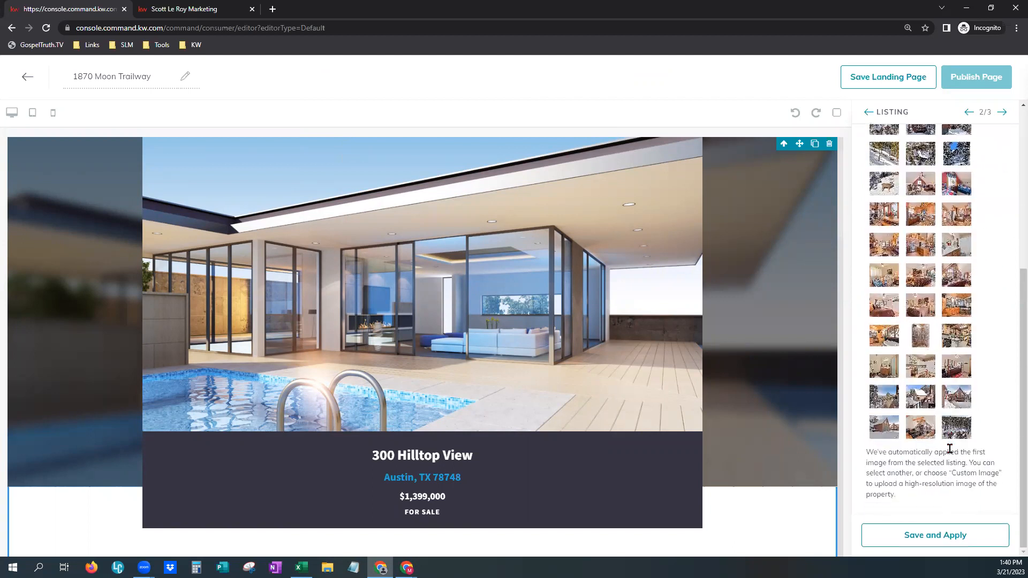
pyautogui.scroll(5, 949, 448)
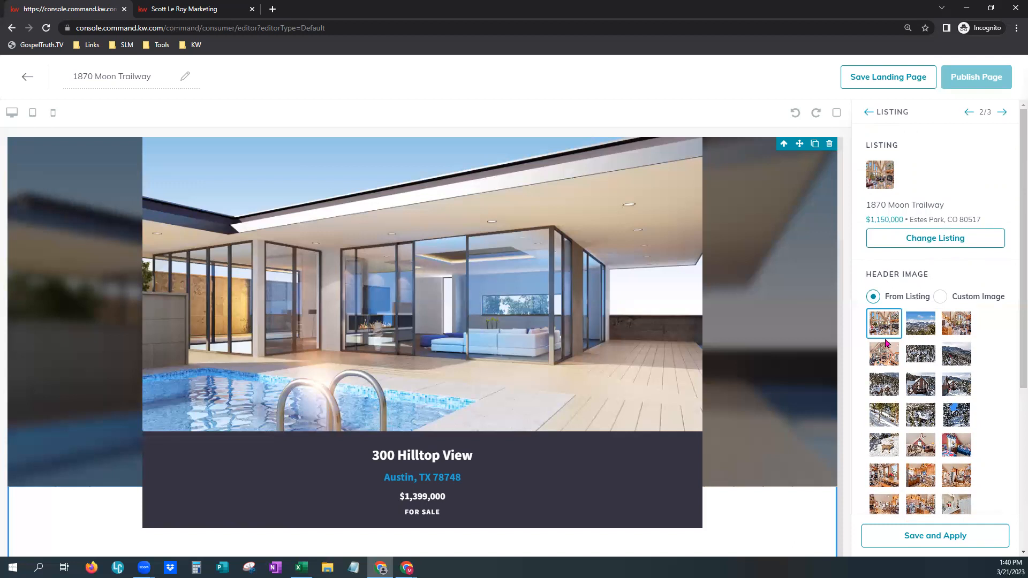
pyautogui.click(926, 384)
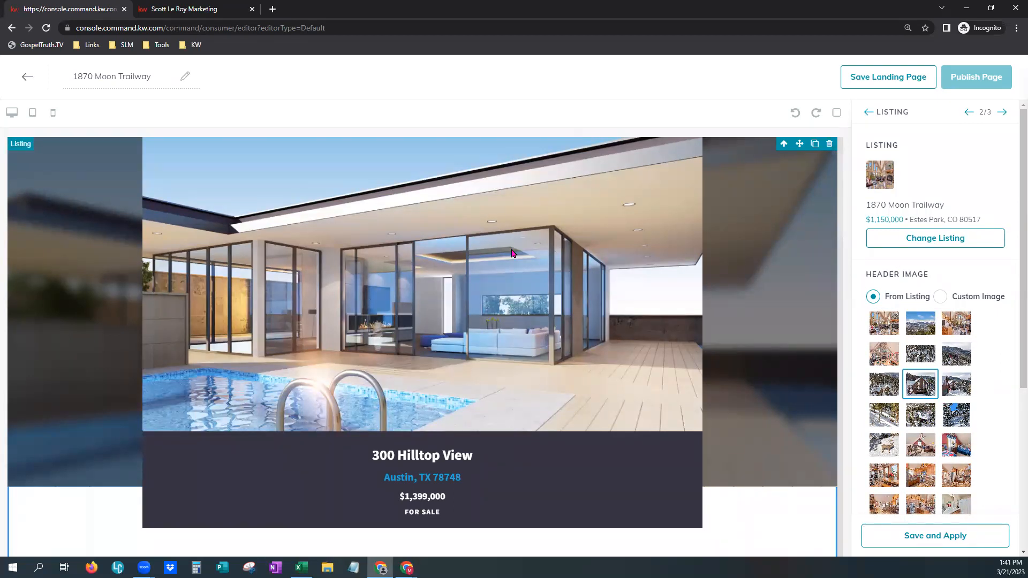
pyautogui.click(958, 535)
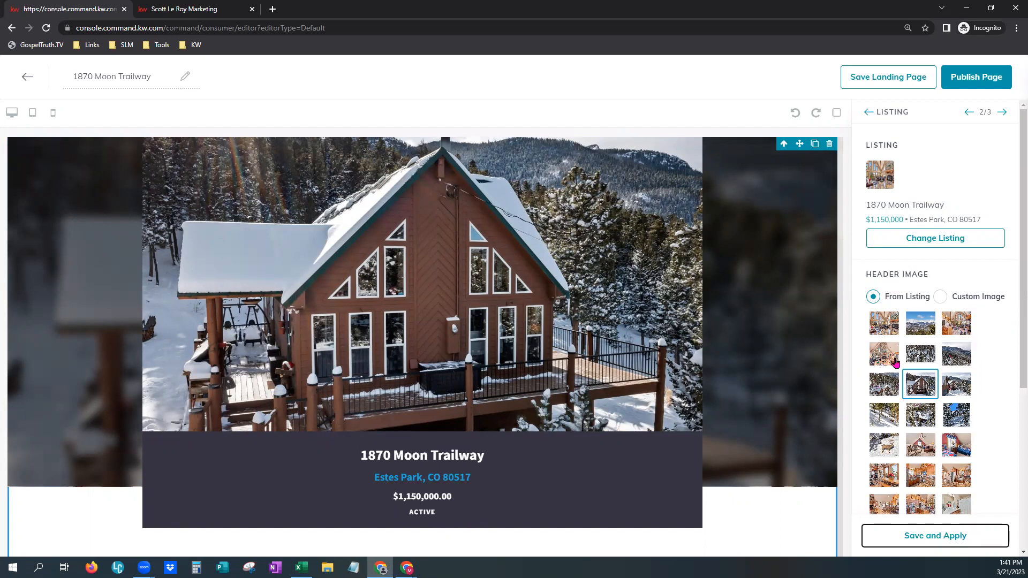
# - Switch the header image back to the first living-room fireplace photo and save
pyautogui.scroll(-2, 956, 476)
pyautogui.scroll(2, 957, 471)
pyautogui.click(874, 329)
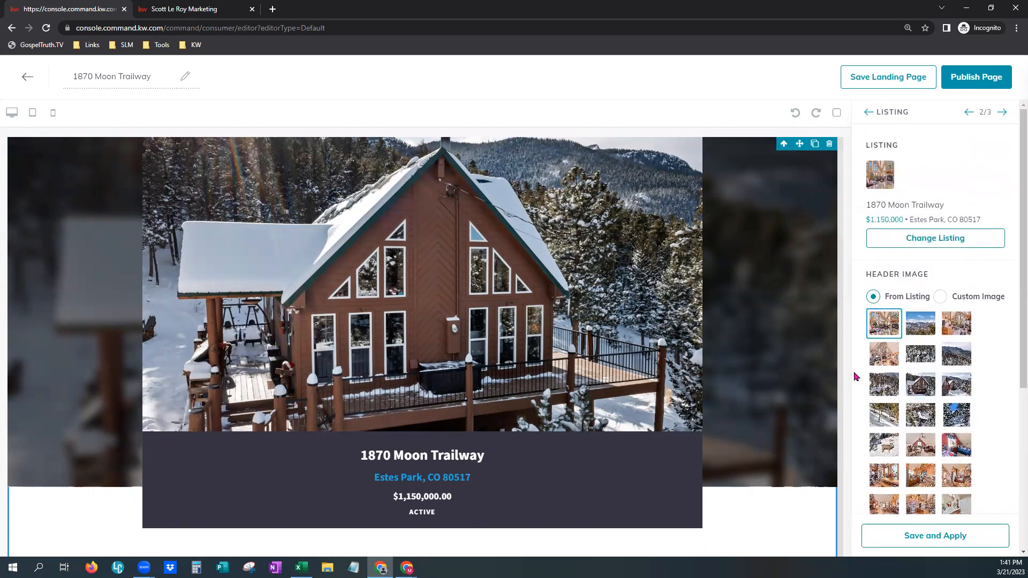
pyautogui.click(952, 537)
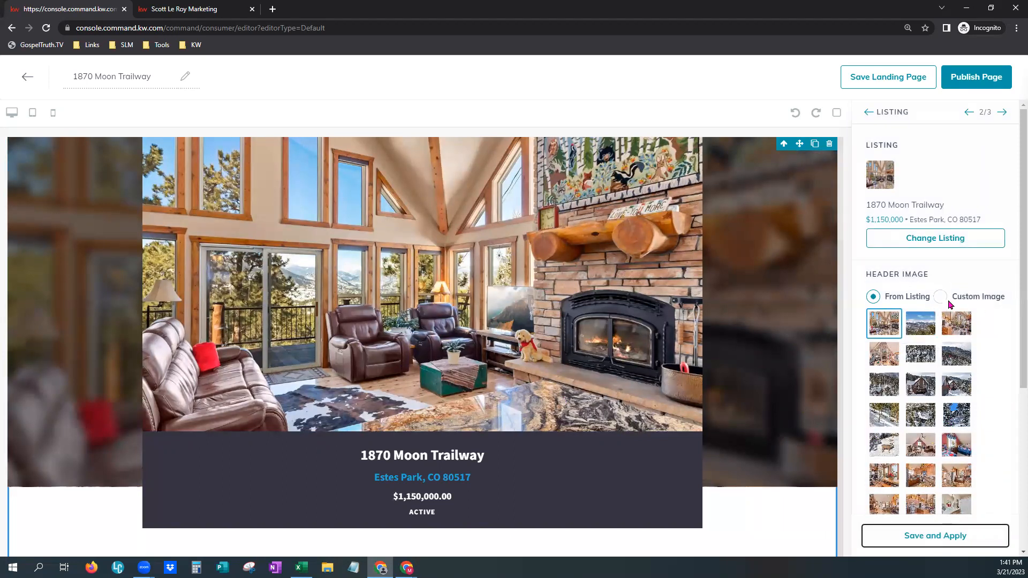
pyautogui.scroll(-4, 986, 413)
pyautogui.scroll(-1, 986, 413)
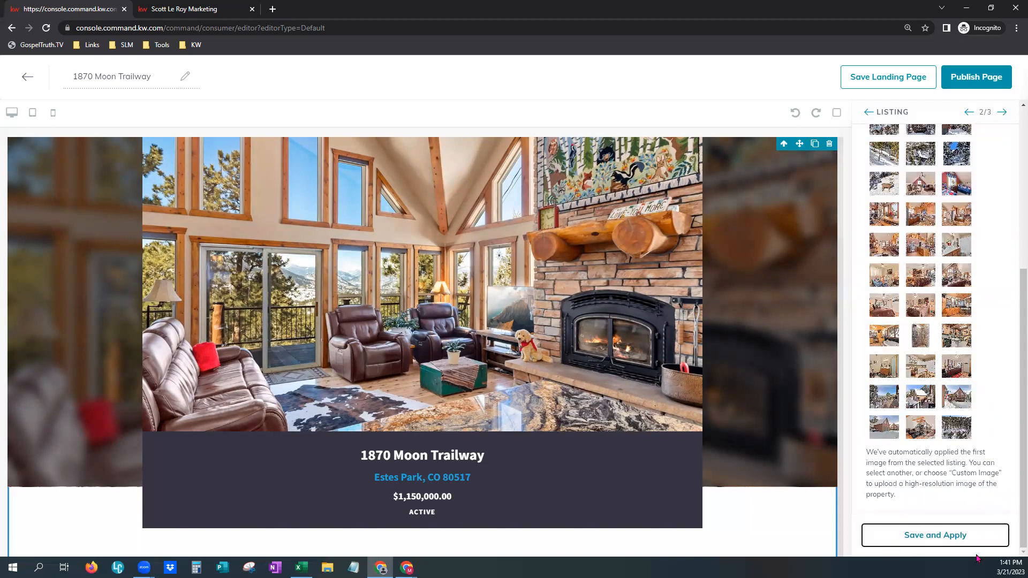
# - Save the listing settings and advance to Lead Form 3/3
pyautogui.click(968, 538)
pyautogui.moveTo(978, 112); pyautogui.dragTo(990, 115)
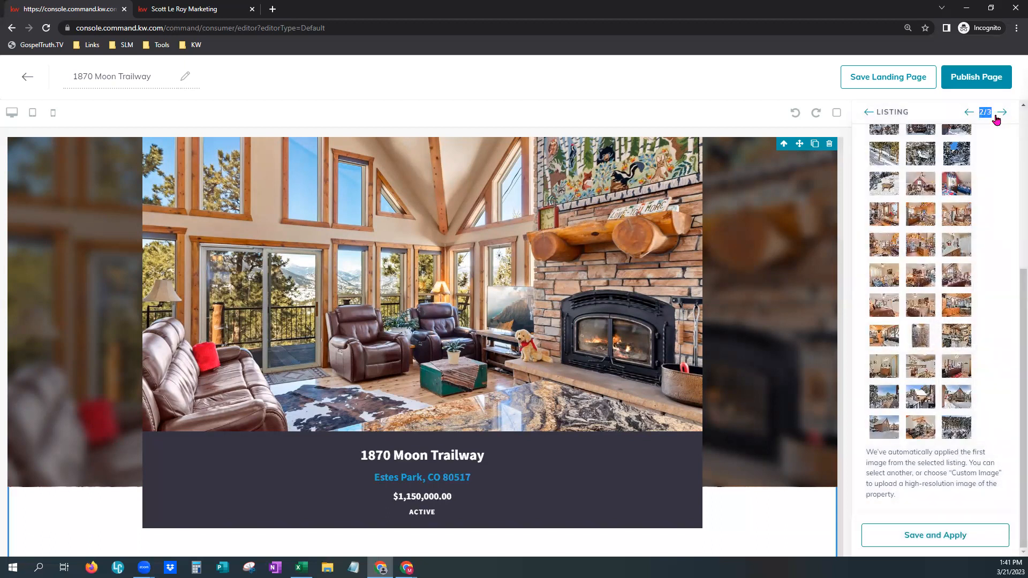
pyautogui.click(1003, 113)
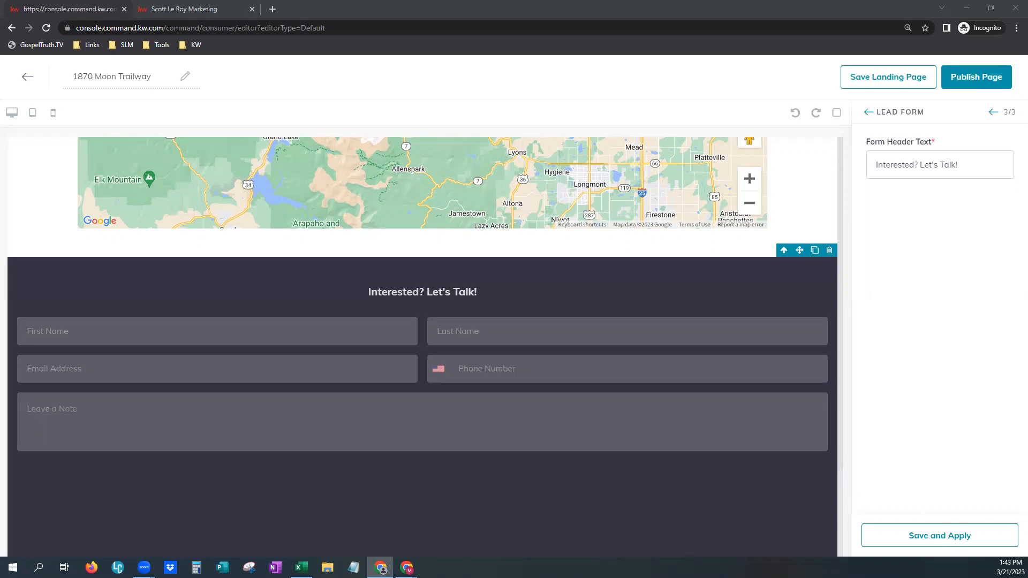
# - Replace the form heading with 'Schedule Your Private Tour Today' and apply it
pyautogui.moveTo(873, 164); pyautogui.dragTo(970, 168)
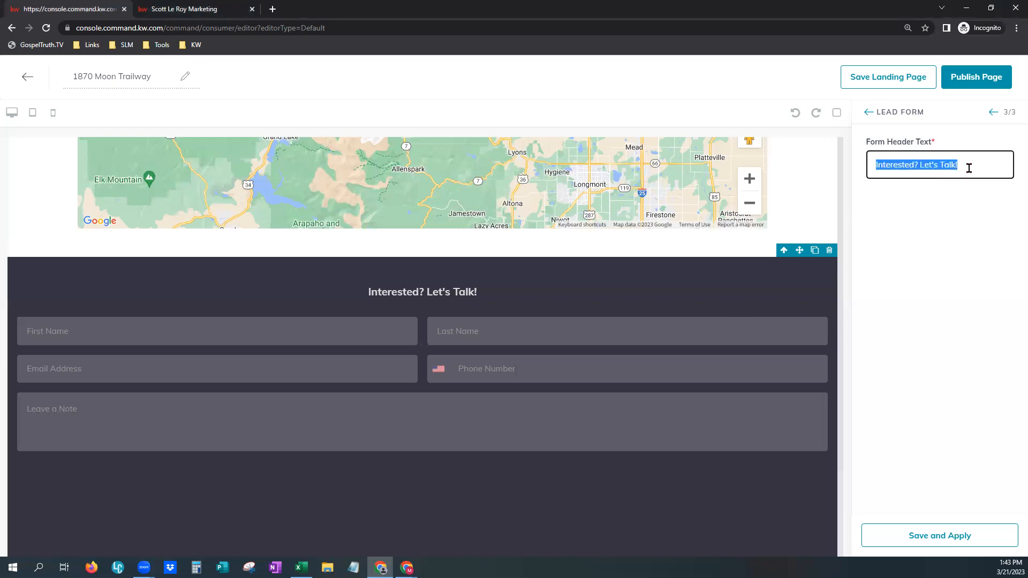
pyautogui.click(440, 293)
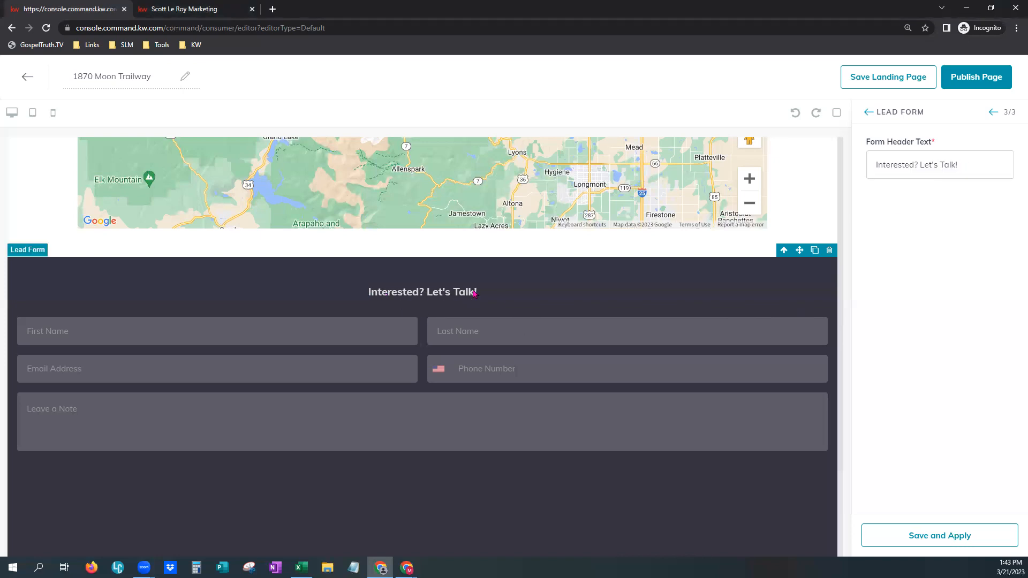
pyautogui.tripleClick(980, 168)
pyautogui.click(975, 163)
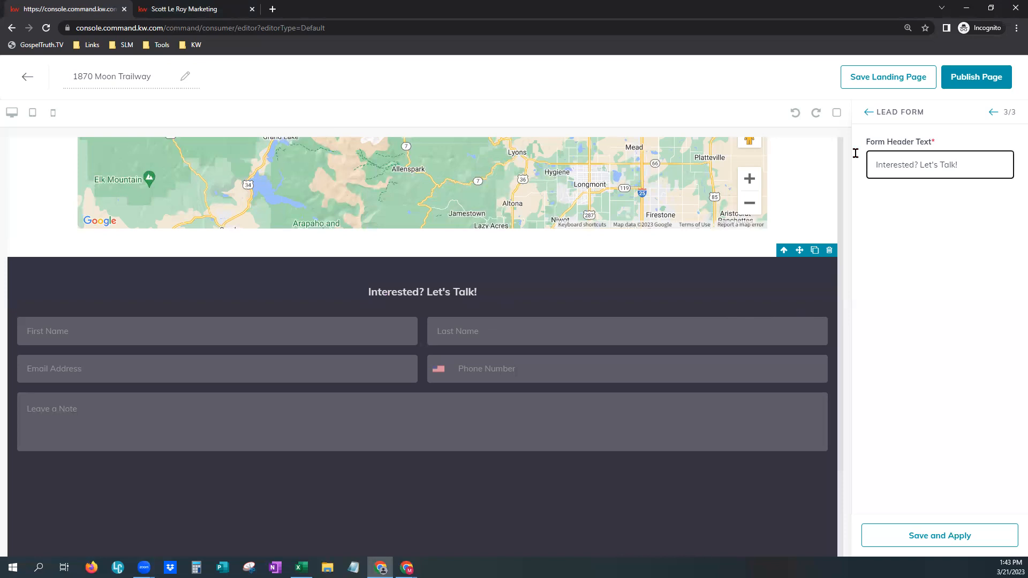
pyautogui.moveTo(975, 163); pyautogui.dragTo(855, 153)
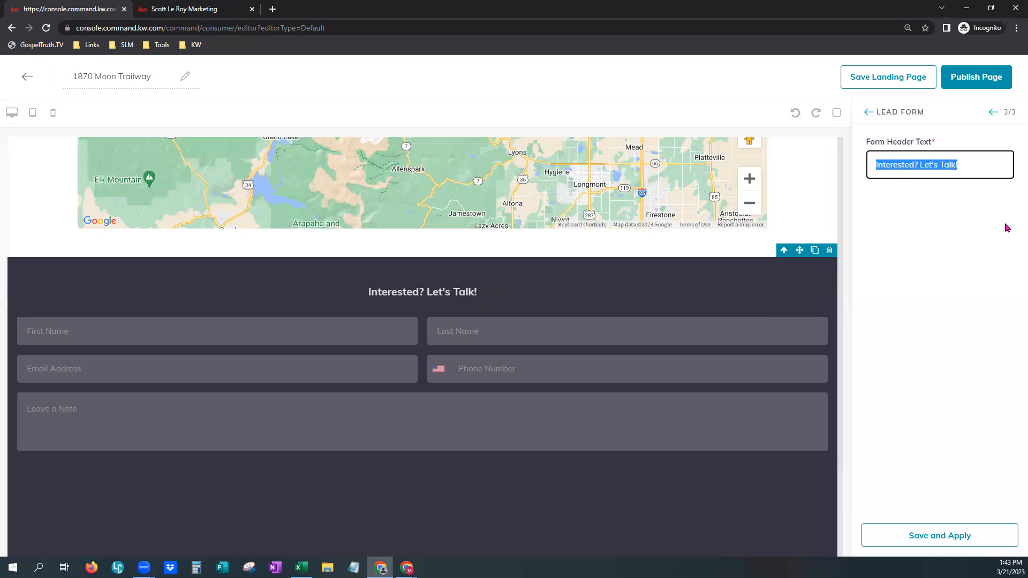
pyautogui.write('Scenic')
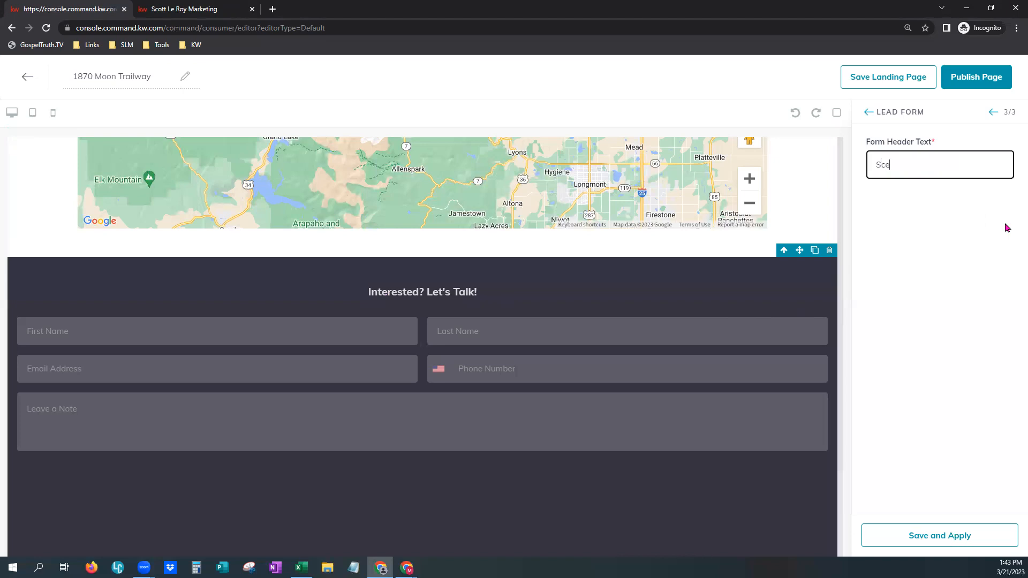
pyautogui.press('BackSpace')
pyautogui.press('BackSpace')
pyautogui.press('BackSpace')
pyautogui.press('BackSpace')
pyautogui.write('hedule Your Private Tour Today')
pyautogui.click(917, 536)
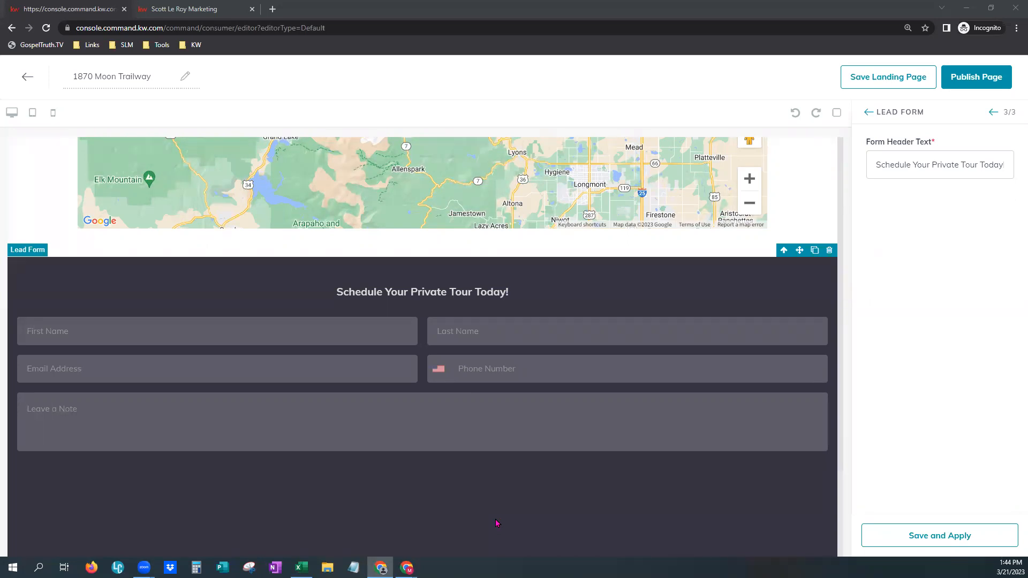
# - Save the landing page, publish it, and confirm with 'Yes, update it'
pyautogui.click(974, 538)
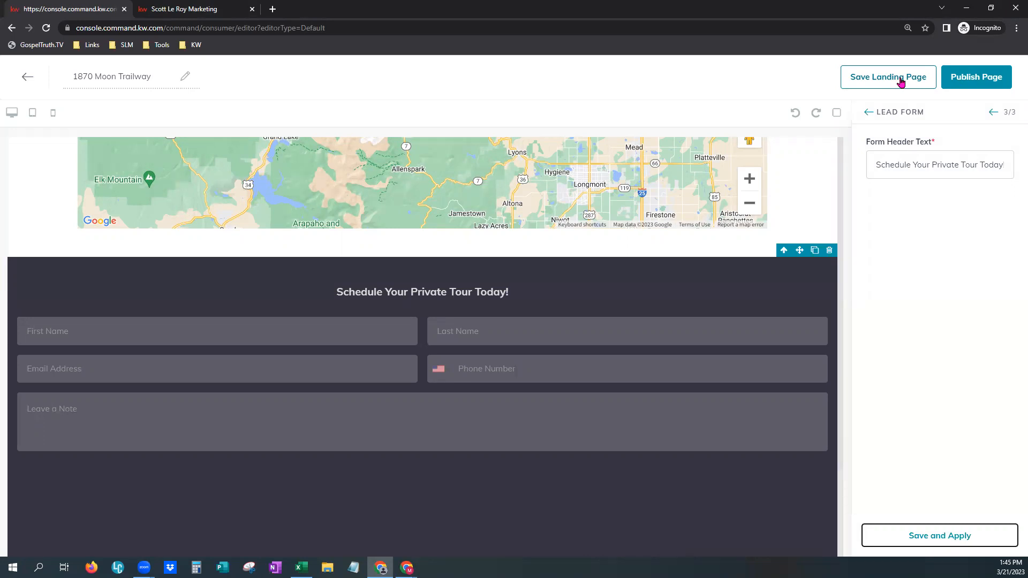
pyautogui.click(987, 82)
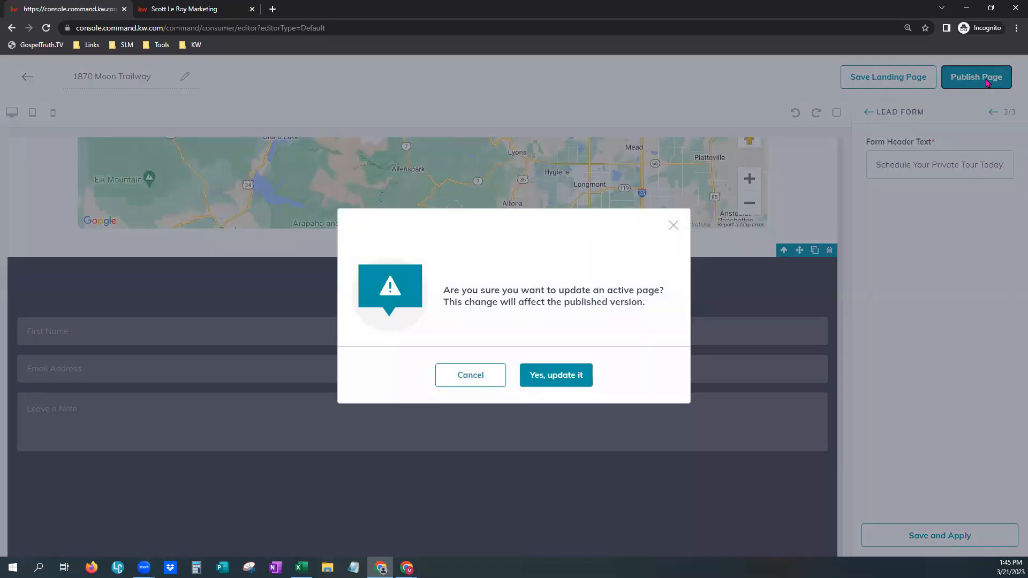
pyautogui.click(540, 384)
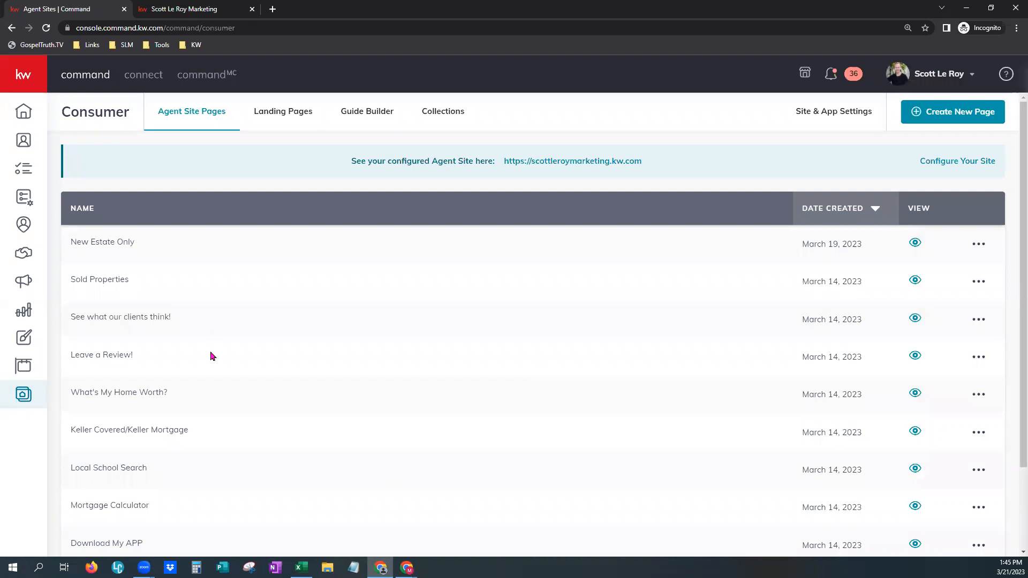
# - Show the Landing Pages list sorted by Date Created, newest first
pyautogui.click(287, 113)
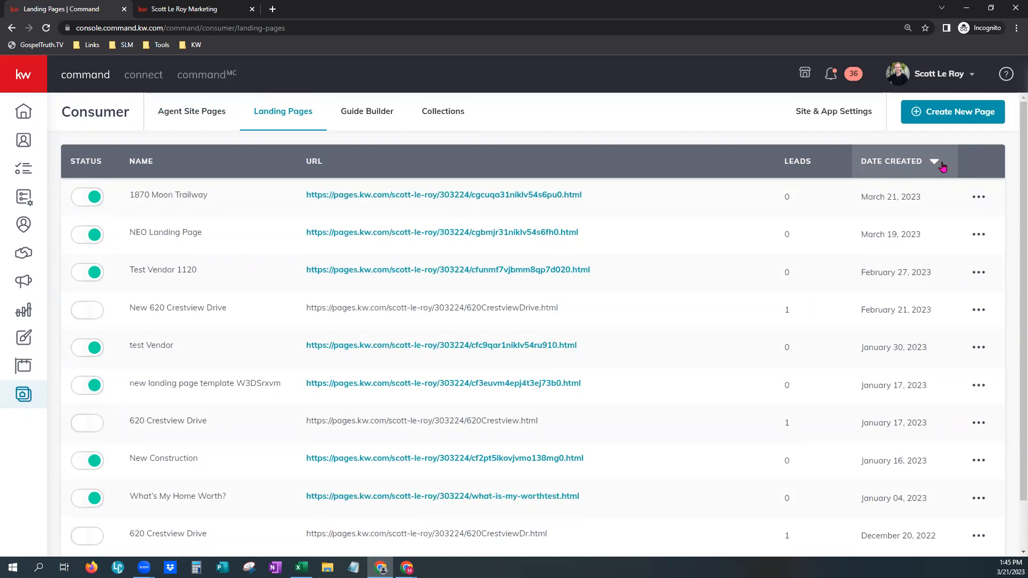
pyautogui.click(936, 164)
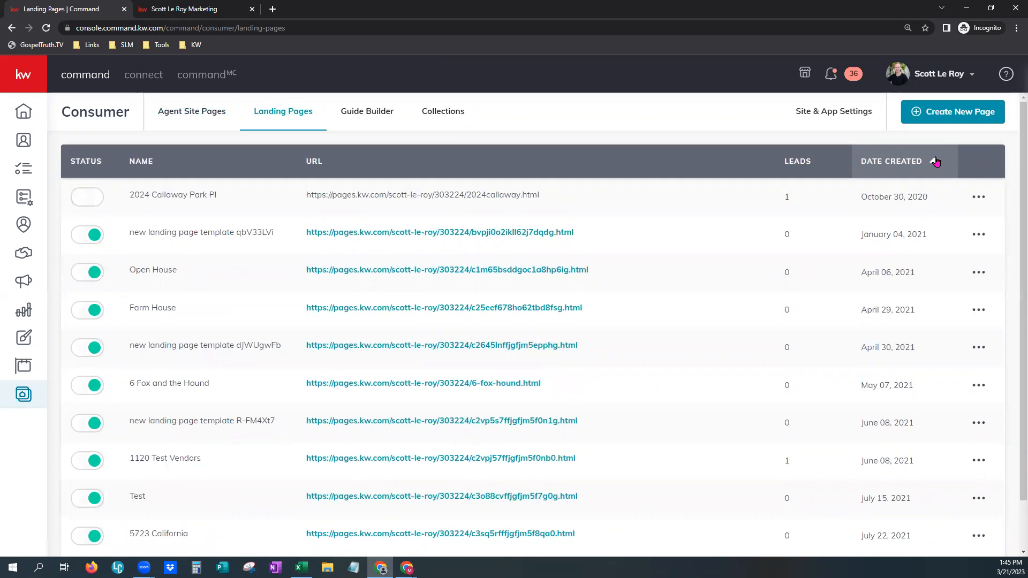
pyautogui.click(935, 163)
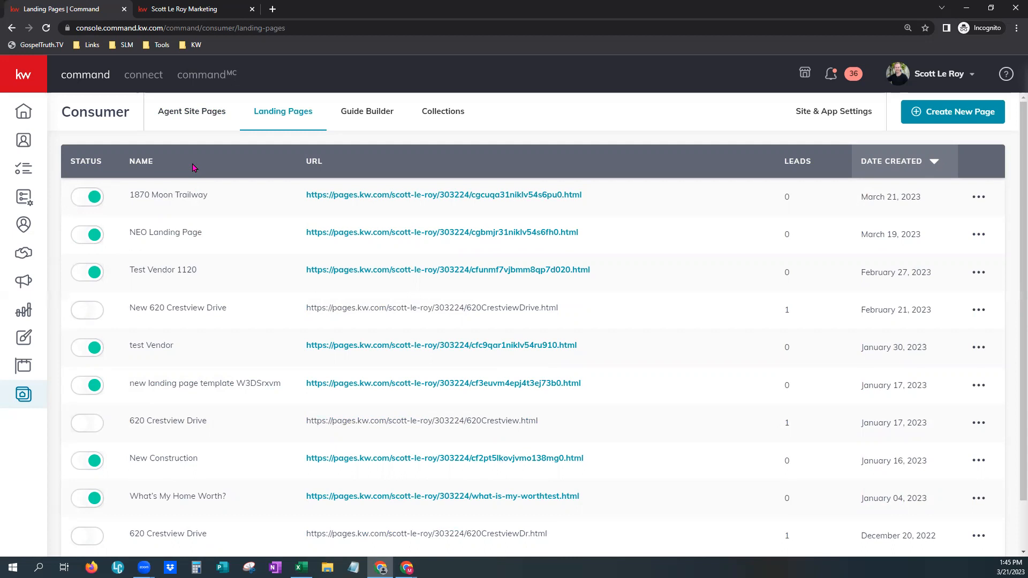
pyautogui.tripleClick(206, 206)
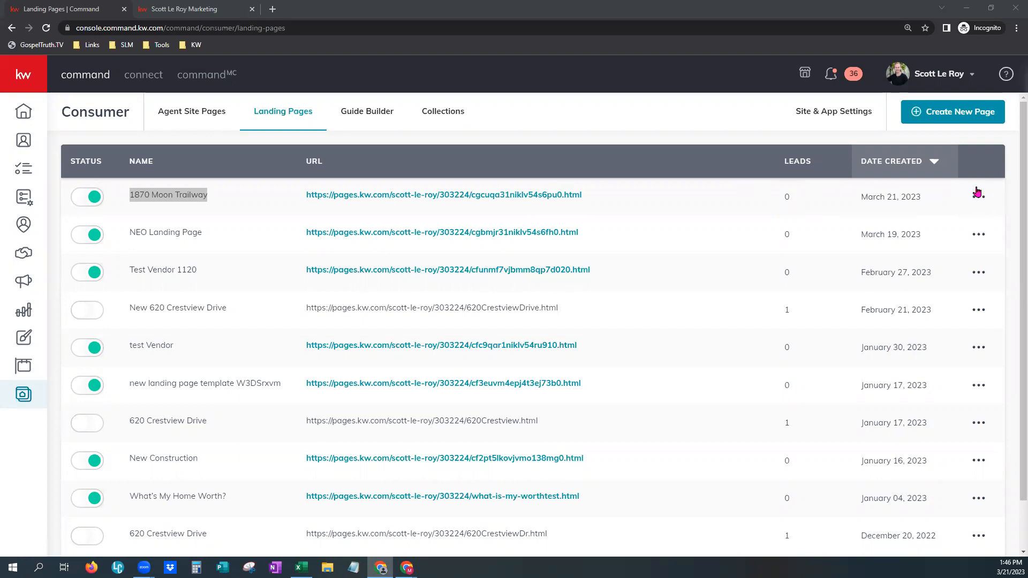
pyautogui.click(978, 203)
pyautogui.click(925, 338)
pyautogui.click(977, 201)
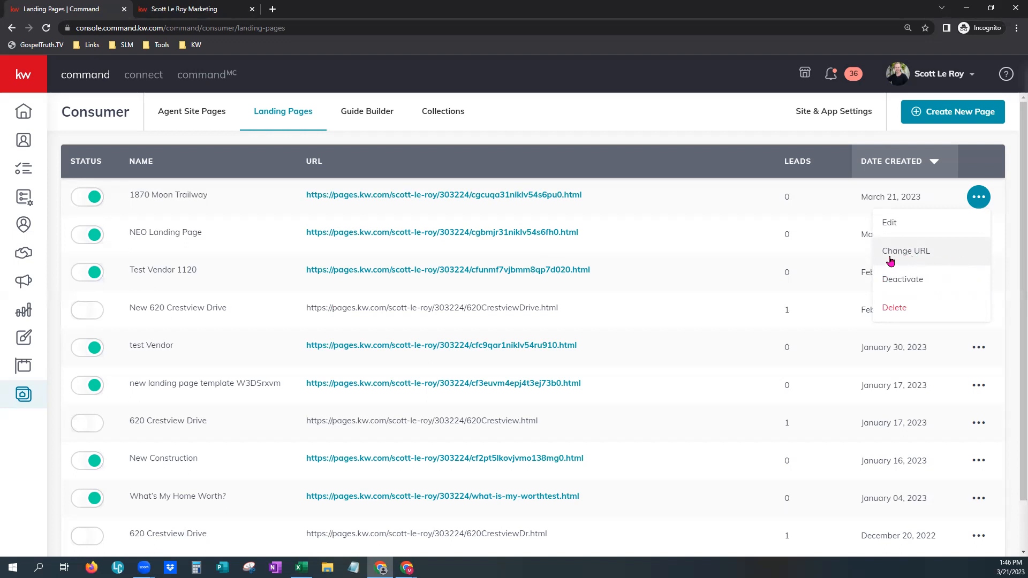
pyautogui.click(919, 257)
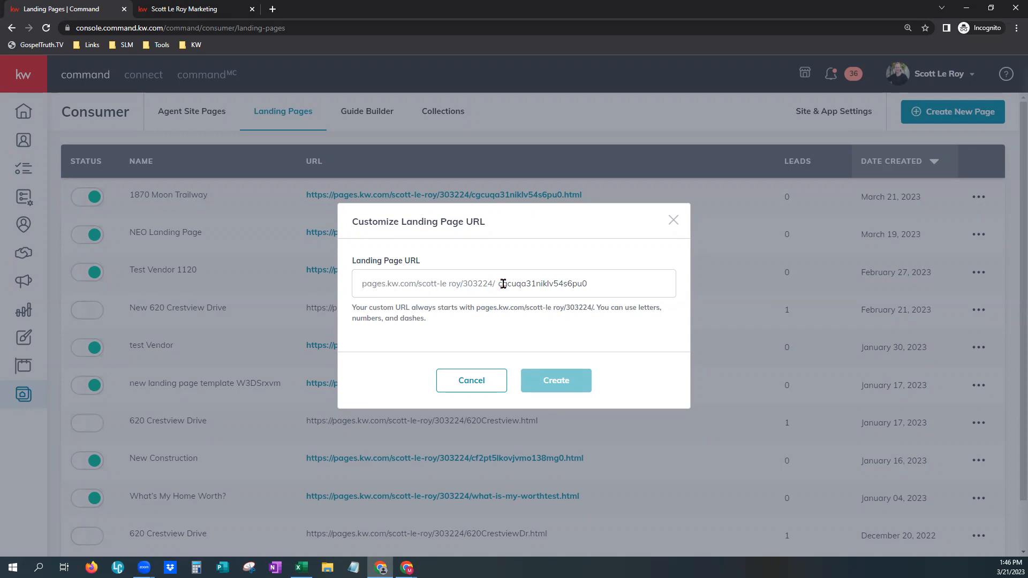
pyautogui.moveTo(498, 285); pyautogui.dragTo(609, 291)
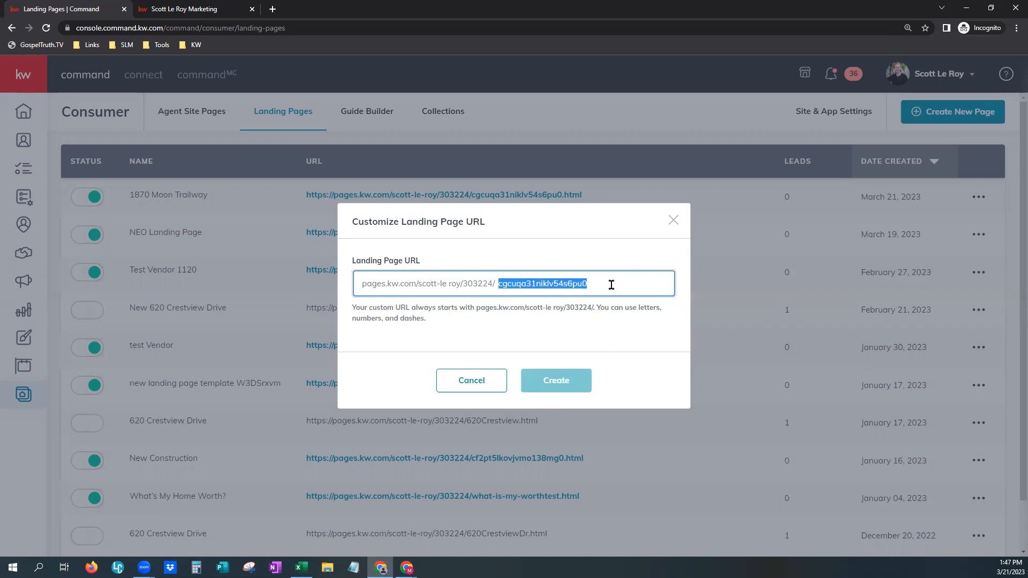
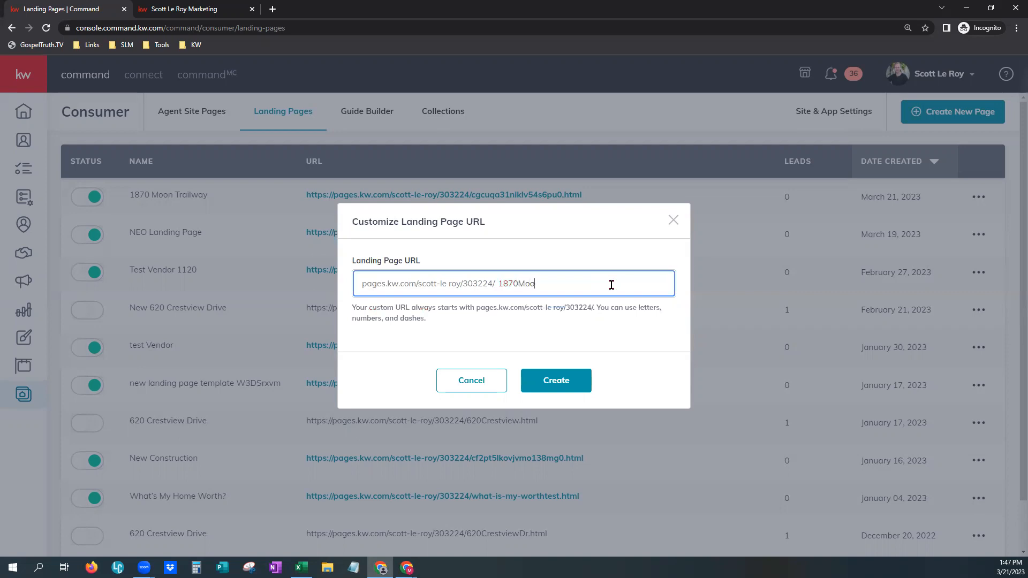
pyautogui.click(573, 386)
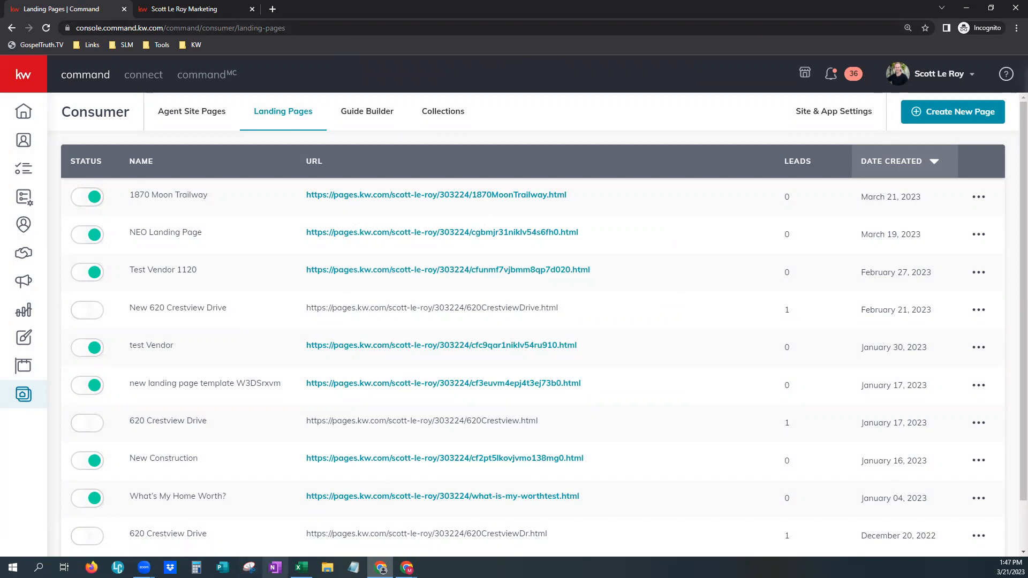
pyautogui.moveTo(301, 567)
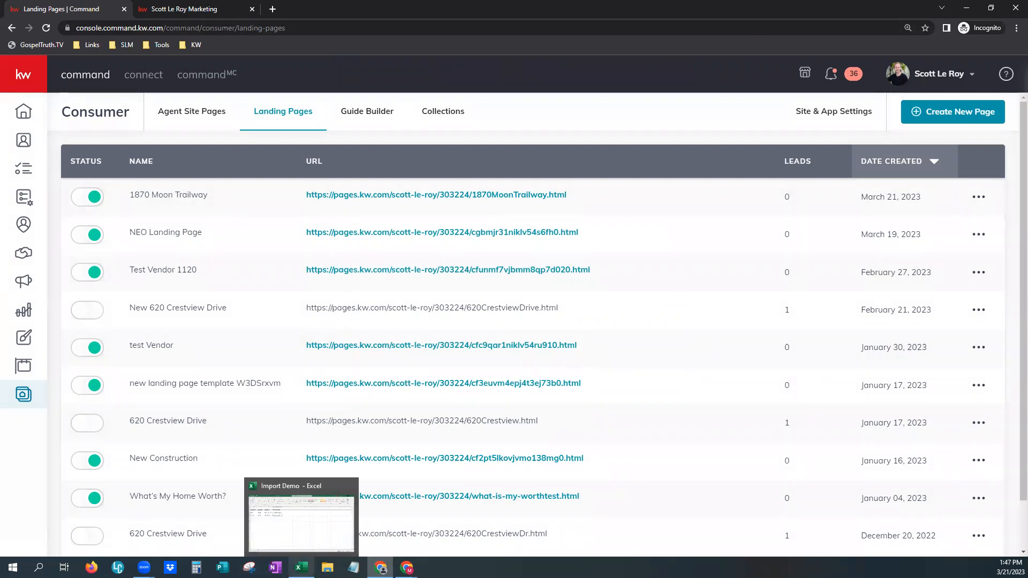